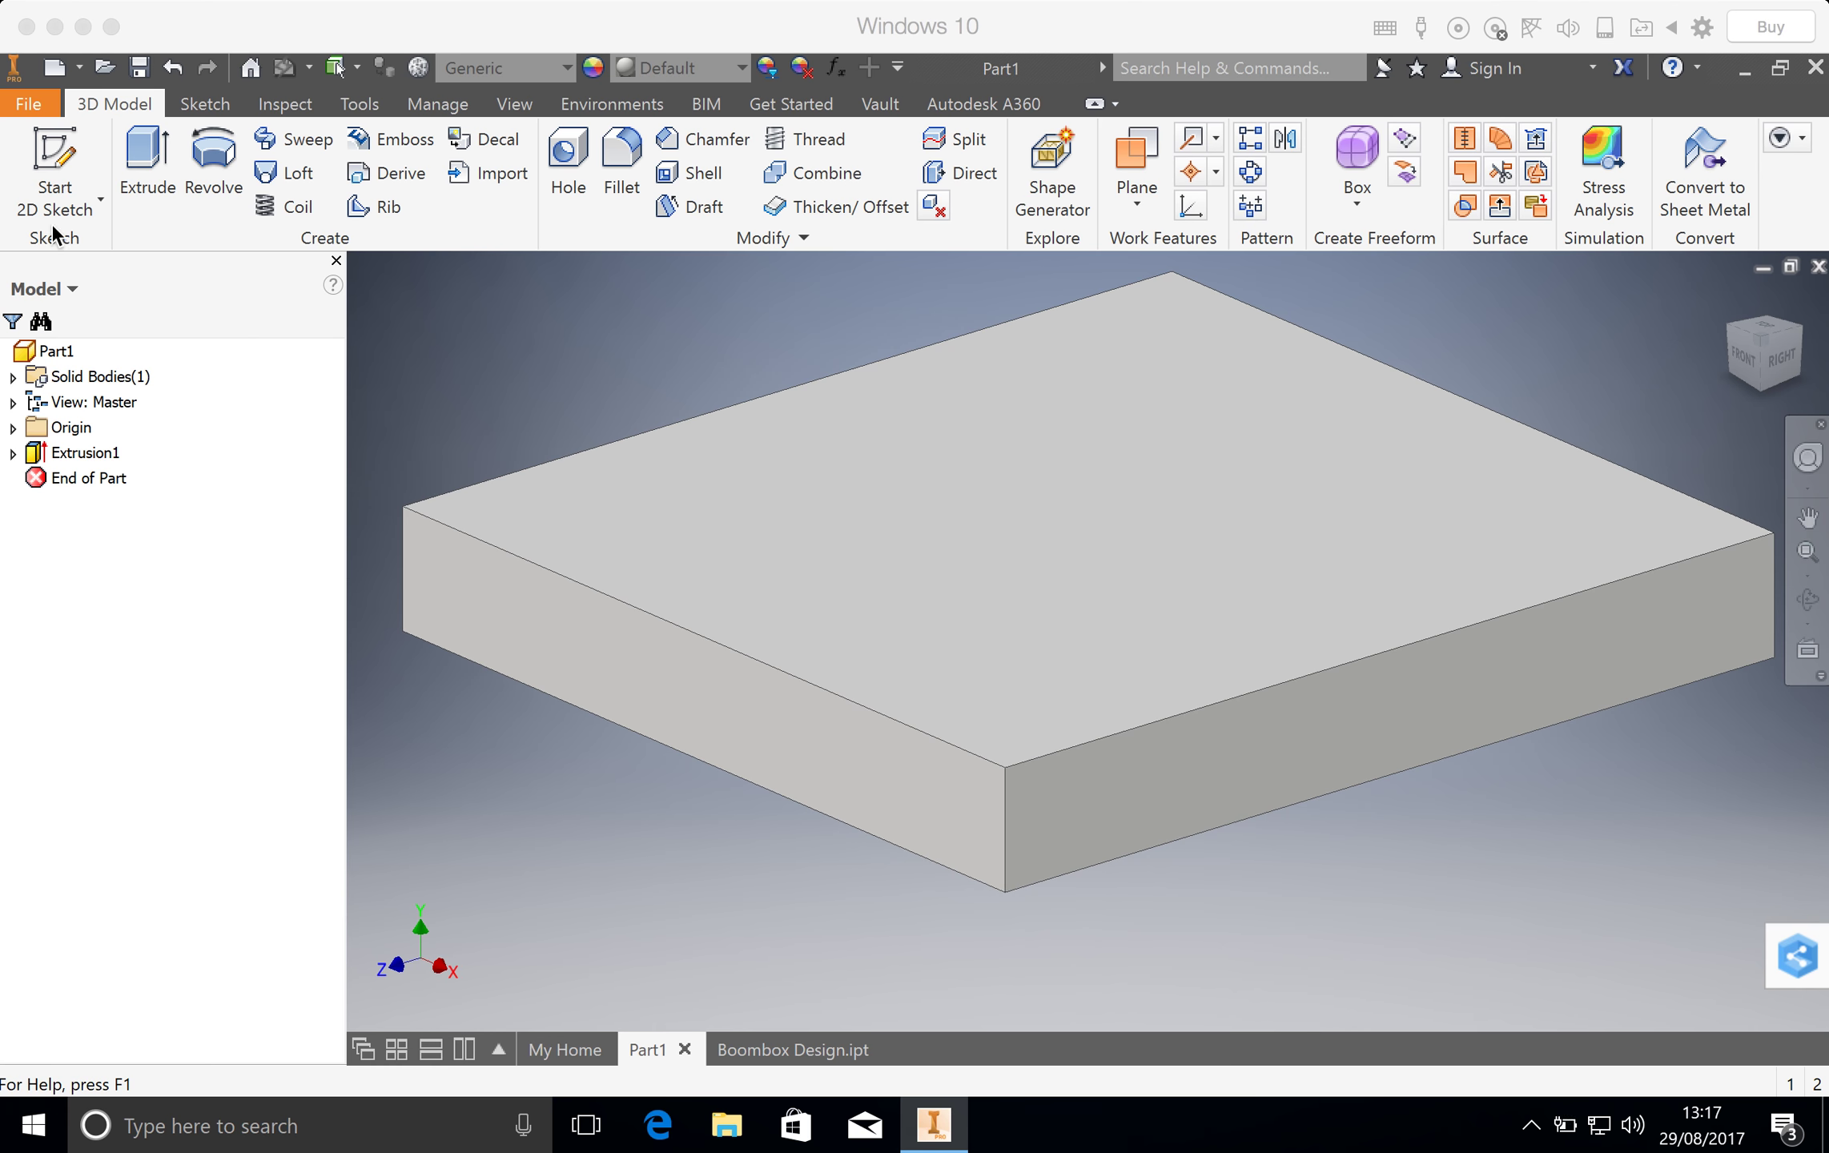
Start a new 2D sketch, Sketch4, on the extruded block's top face.
click(73, 213)
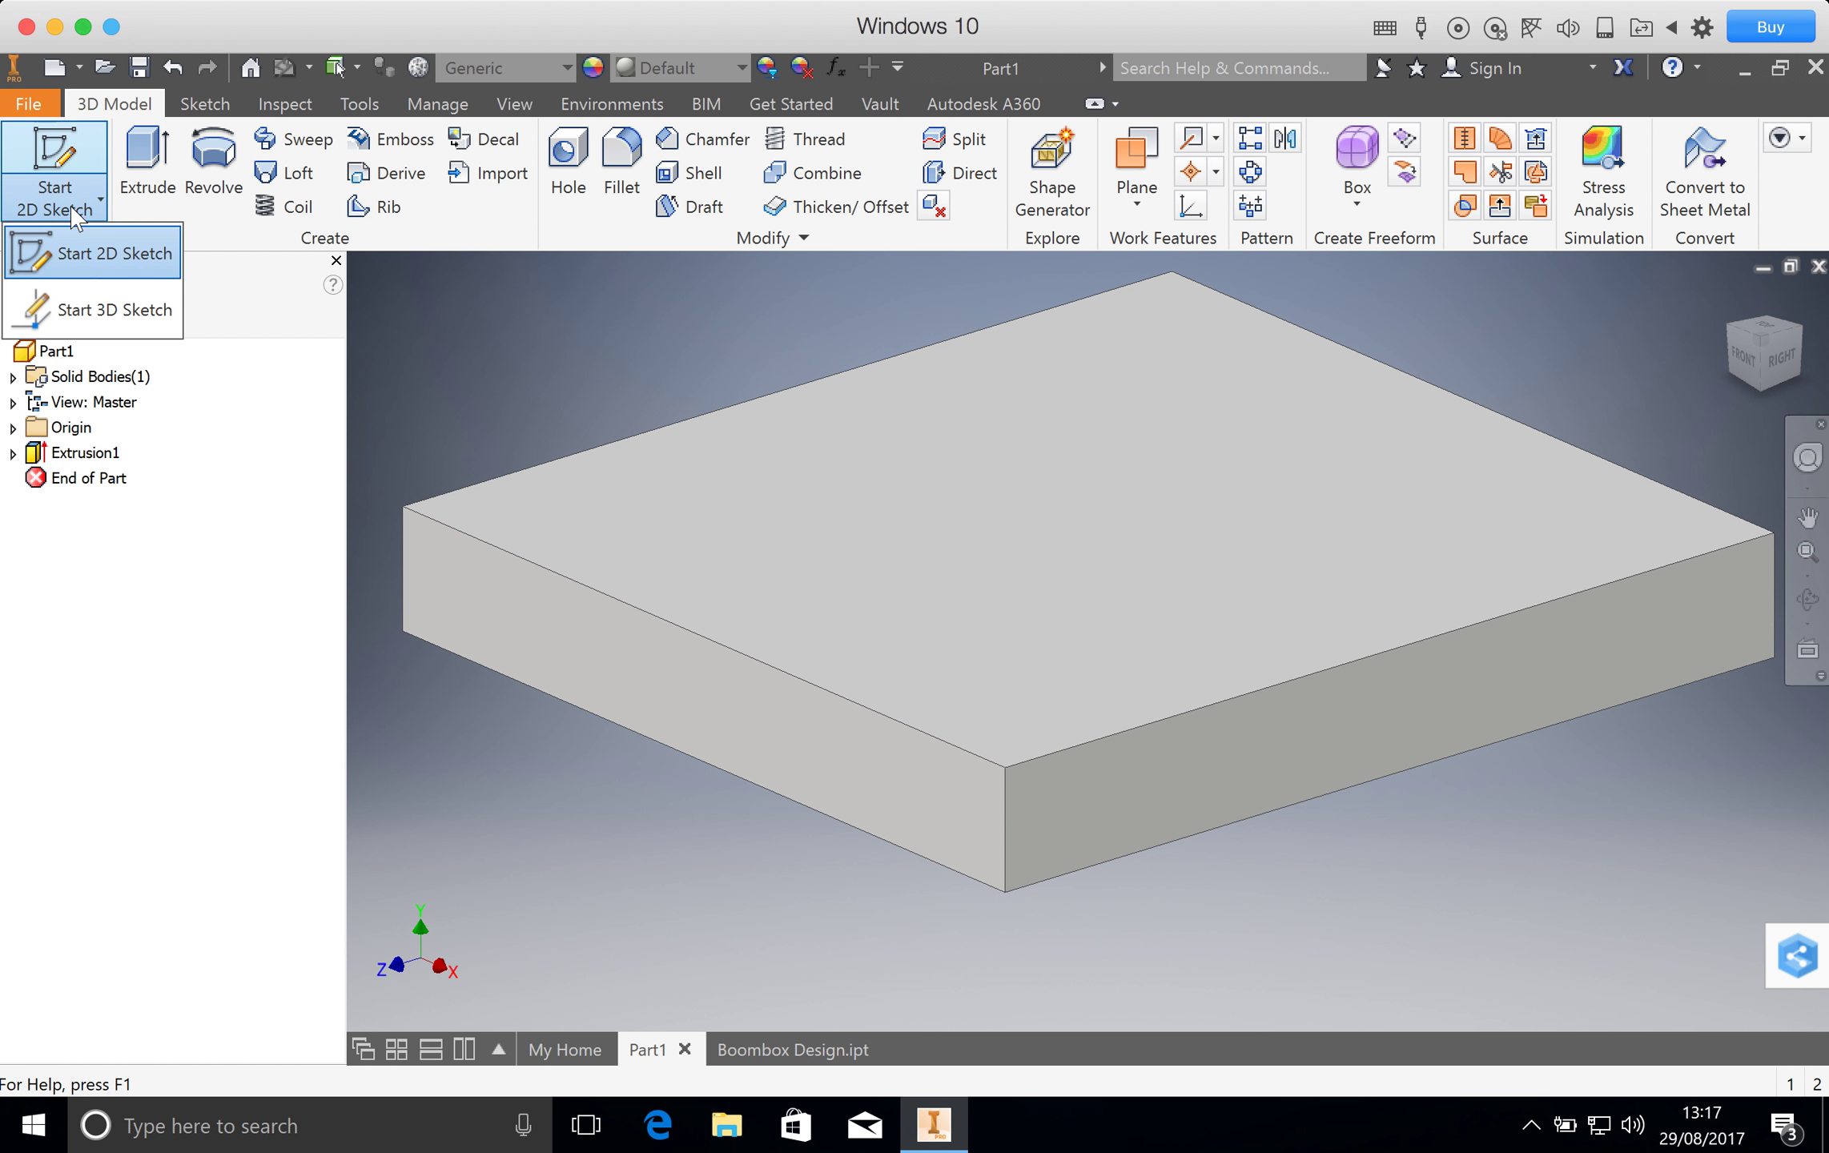
click(88, 245)
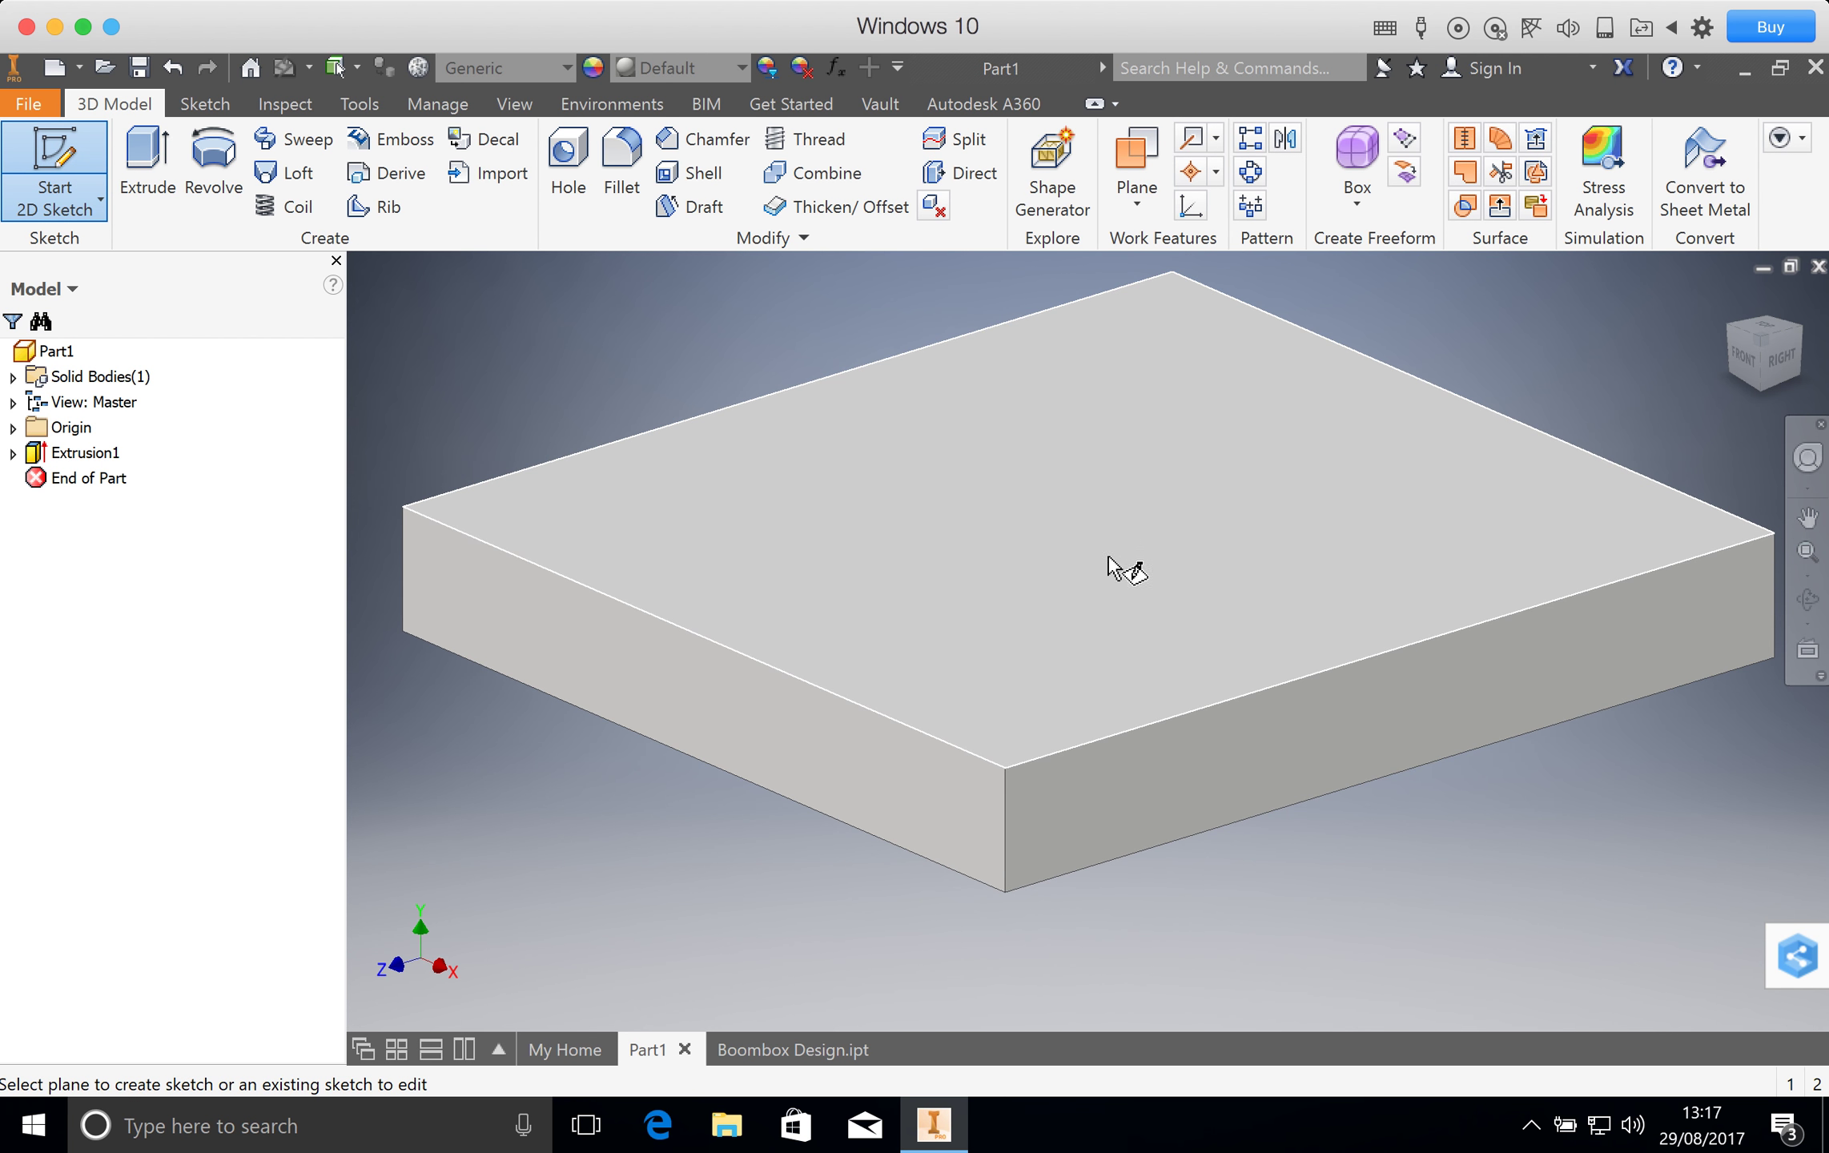
click(1068, 524)
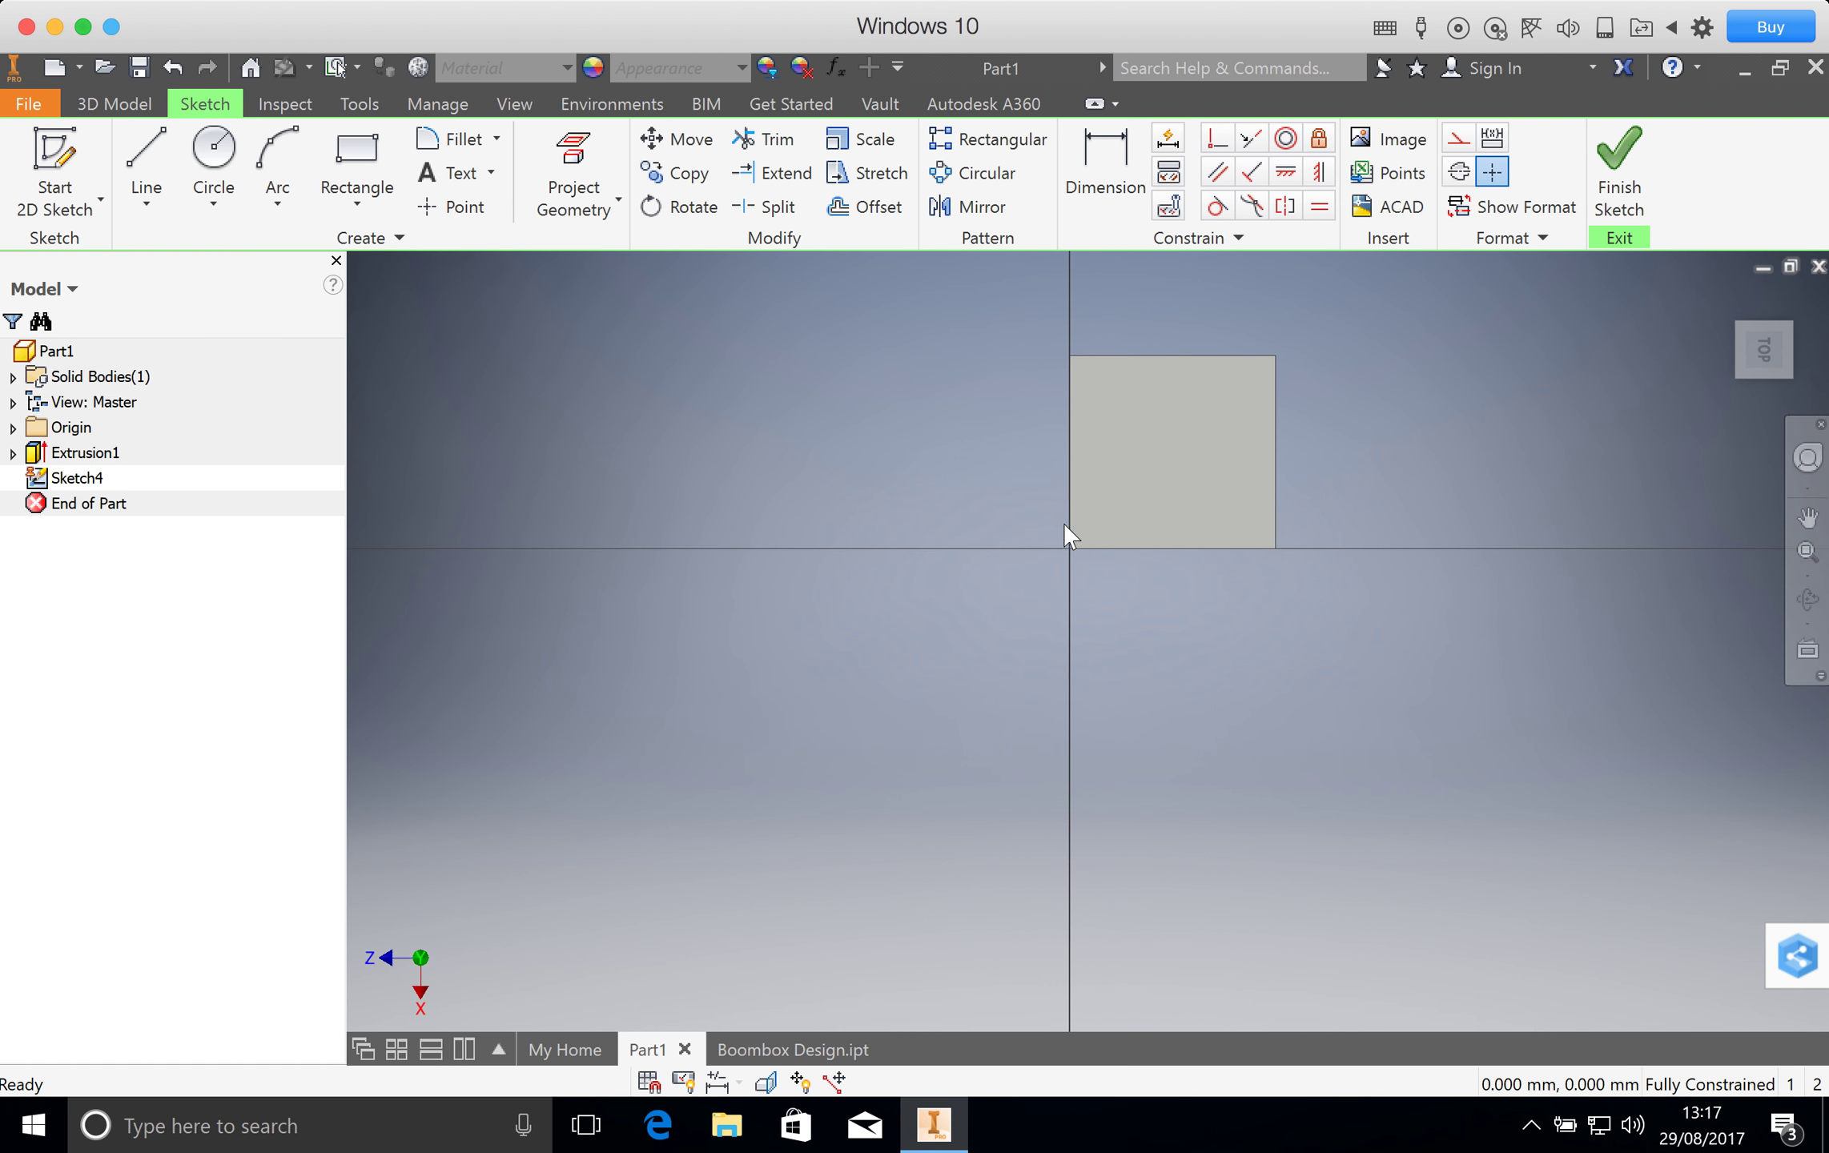
Try a 140 dimension on the block's left edge, dismiss the error, and rotate the view 90°.
scroll(1168, 330, up, 3)
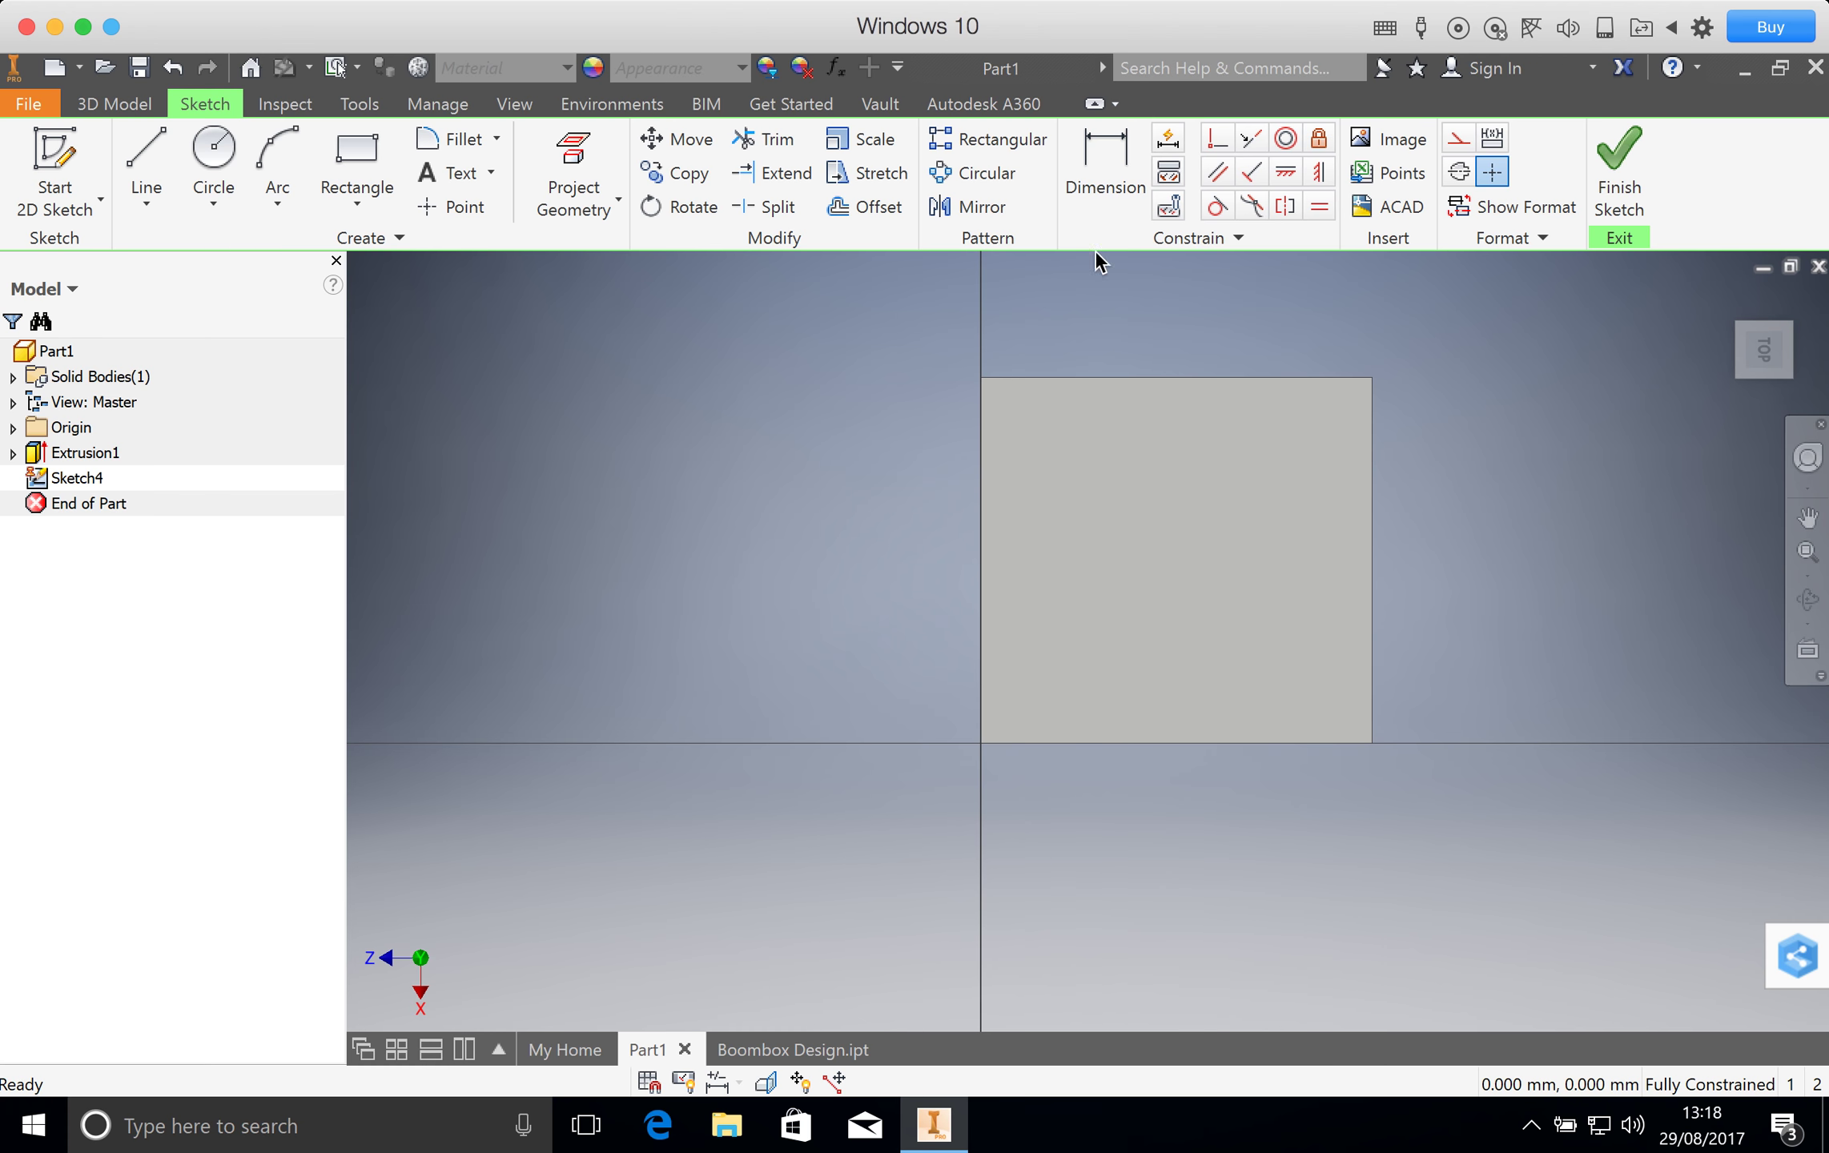
click(1104, 175)
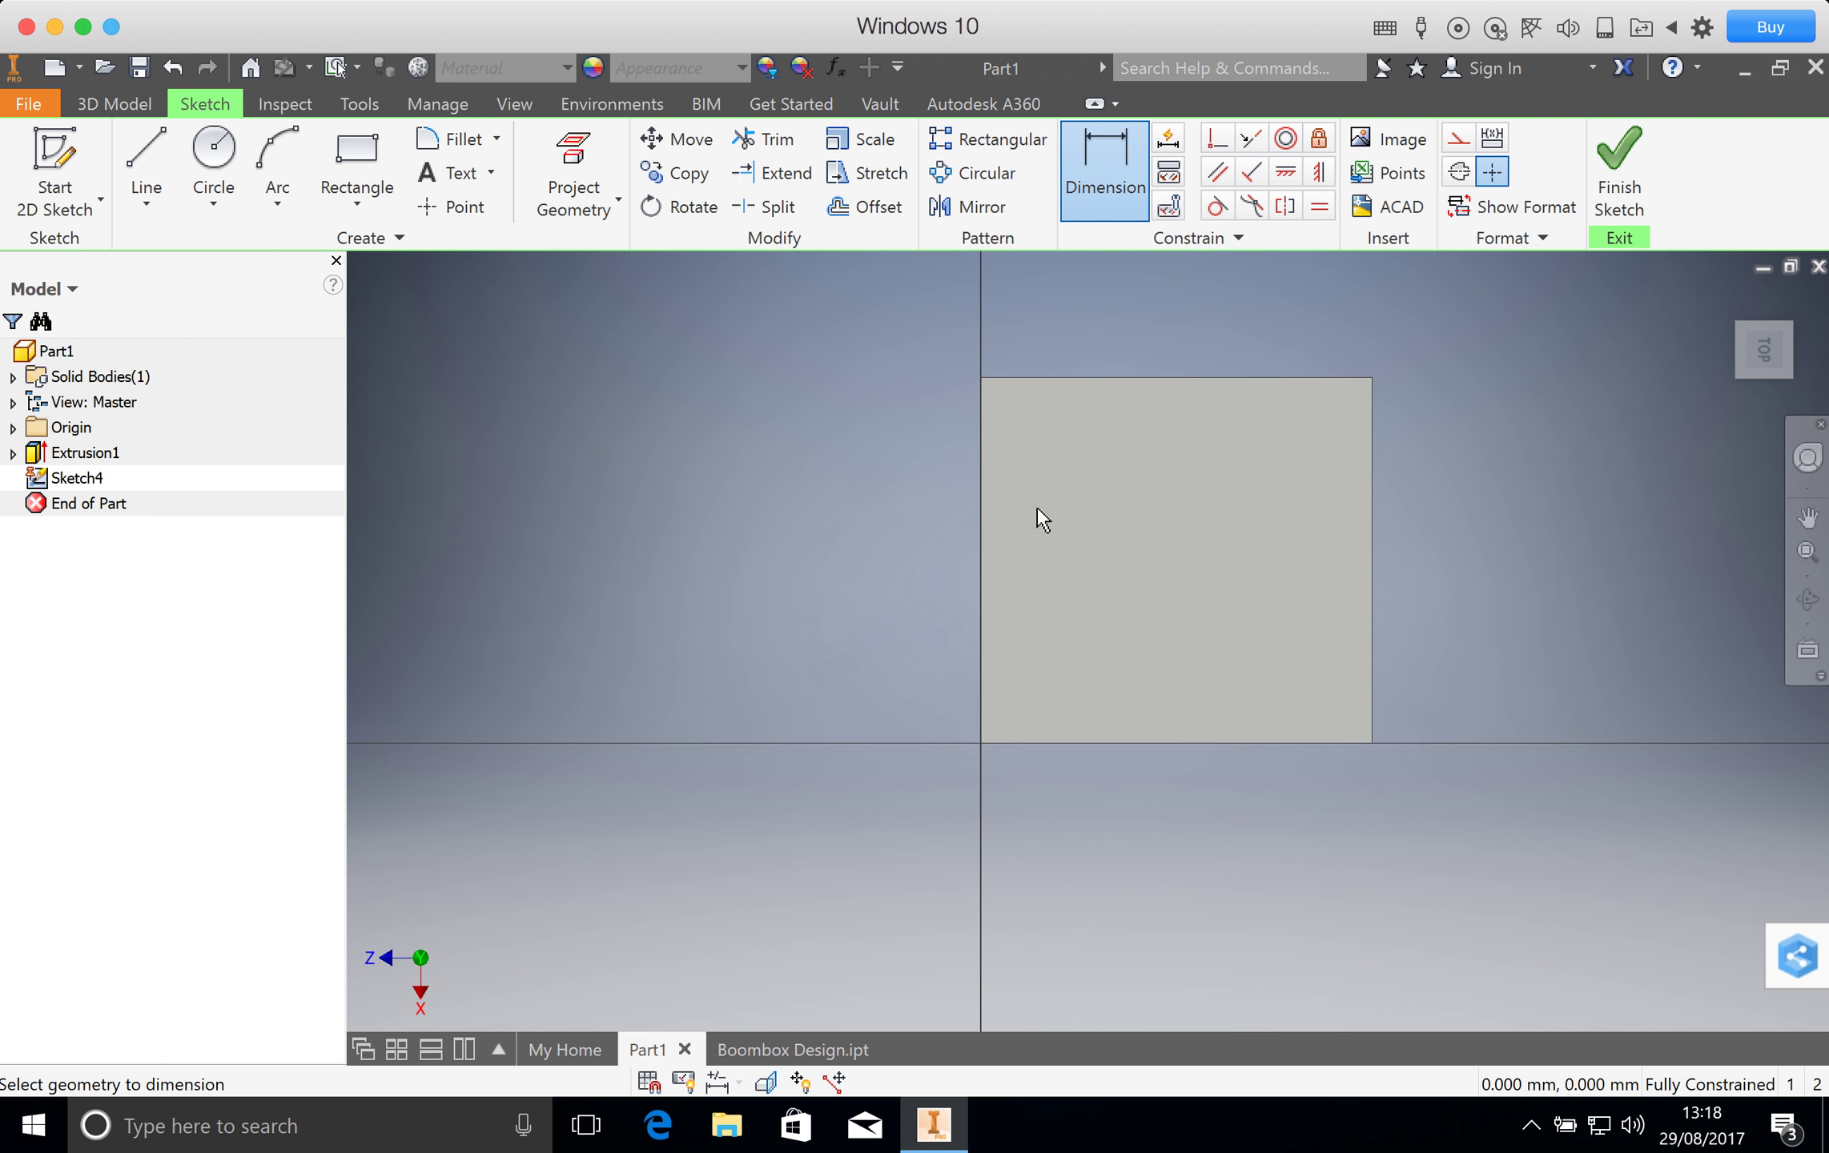
click(979, 563)
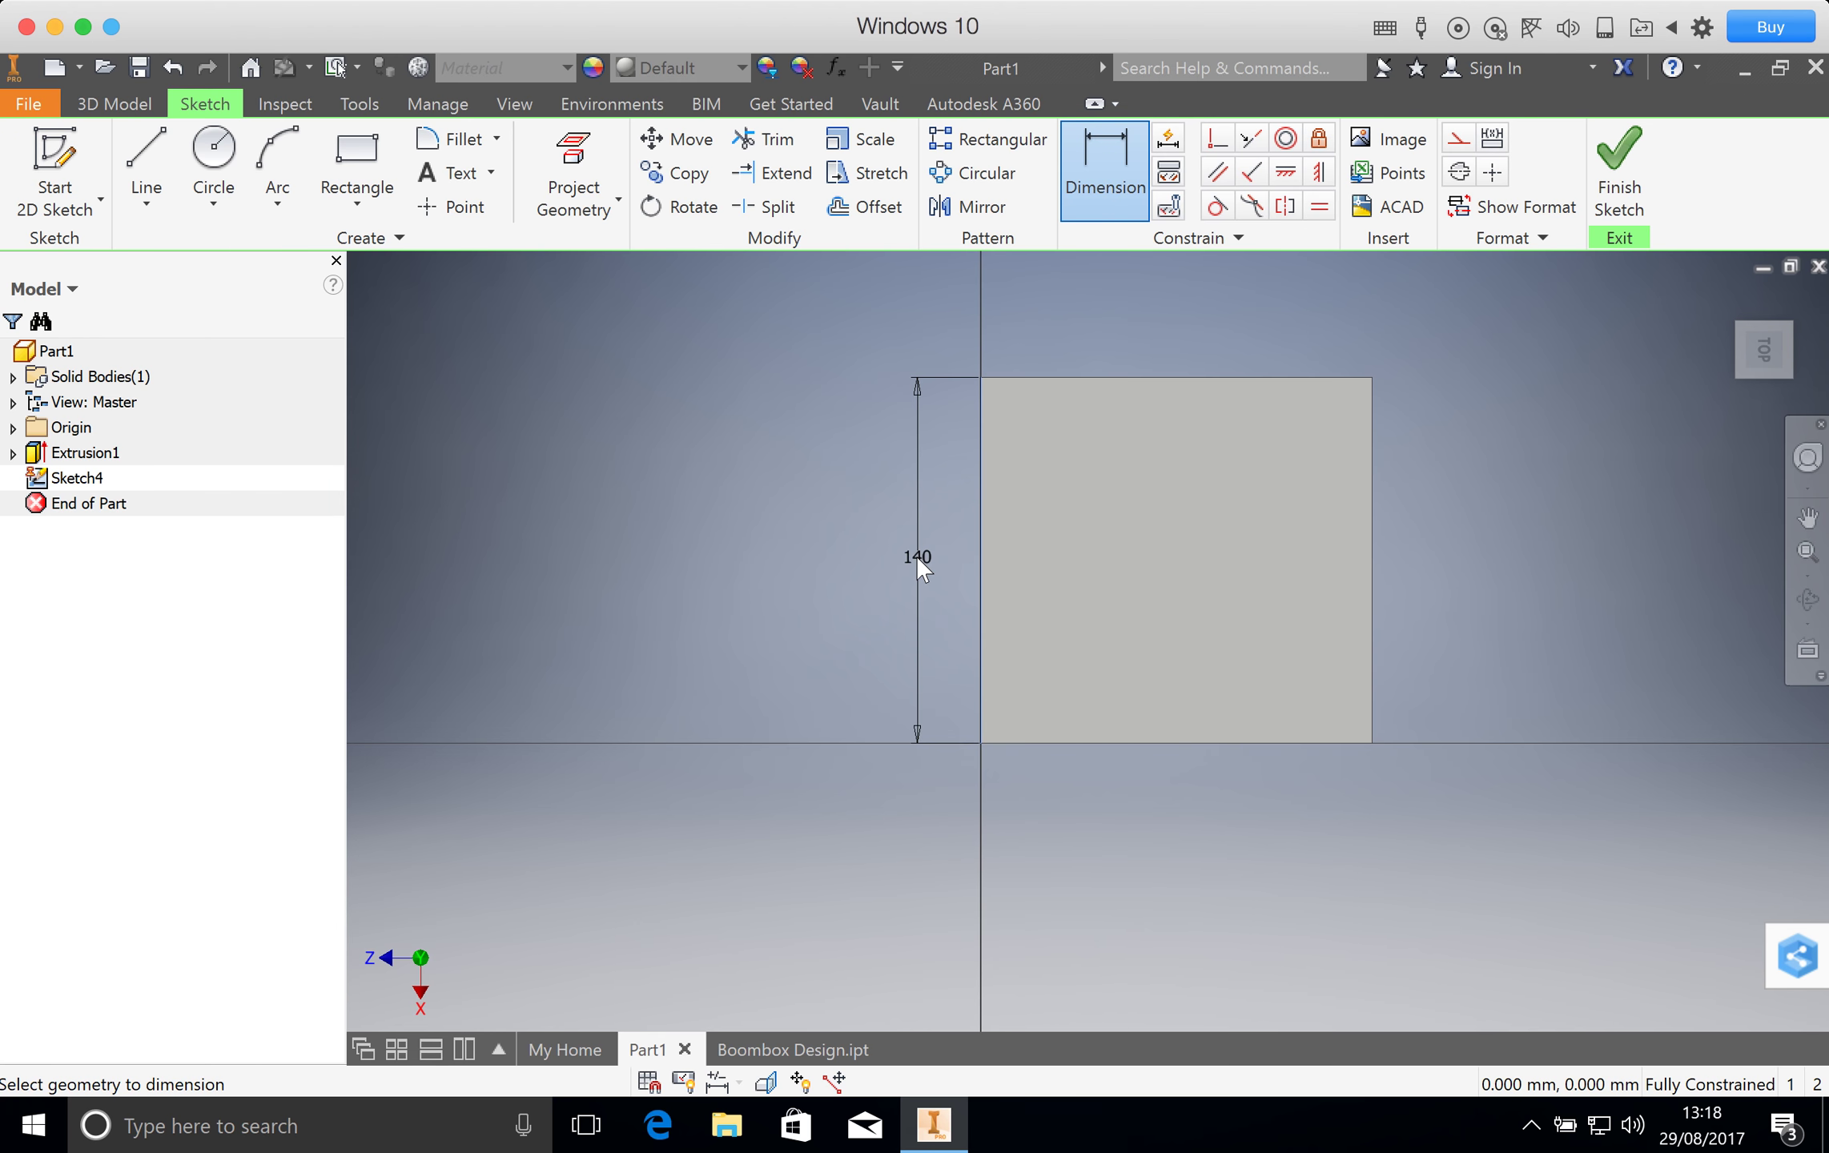
click(916, 555)
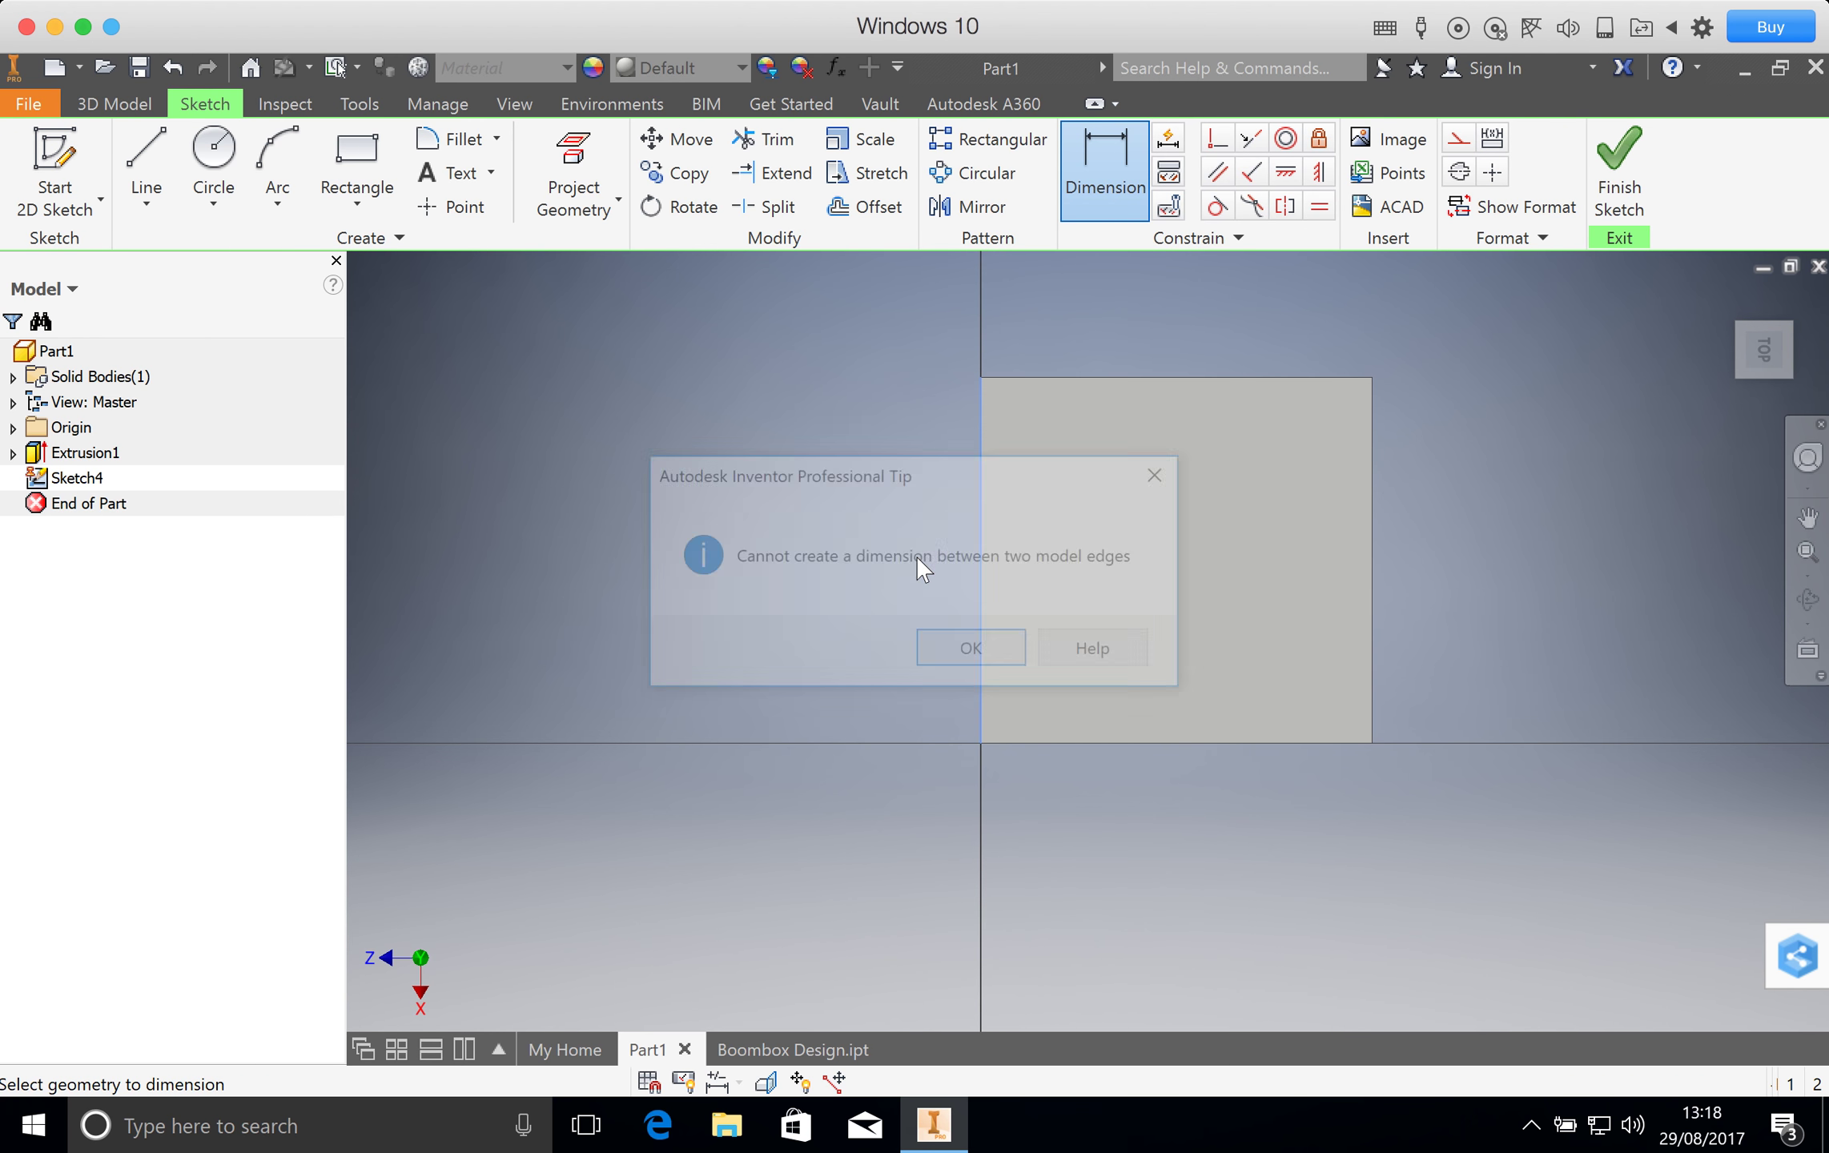
click(973, 652)
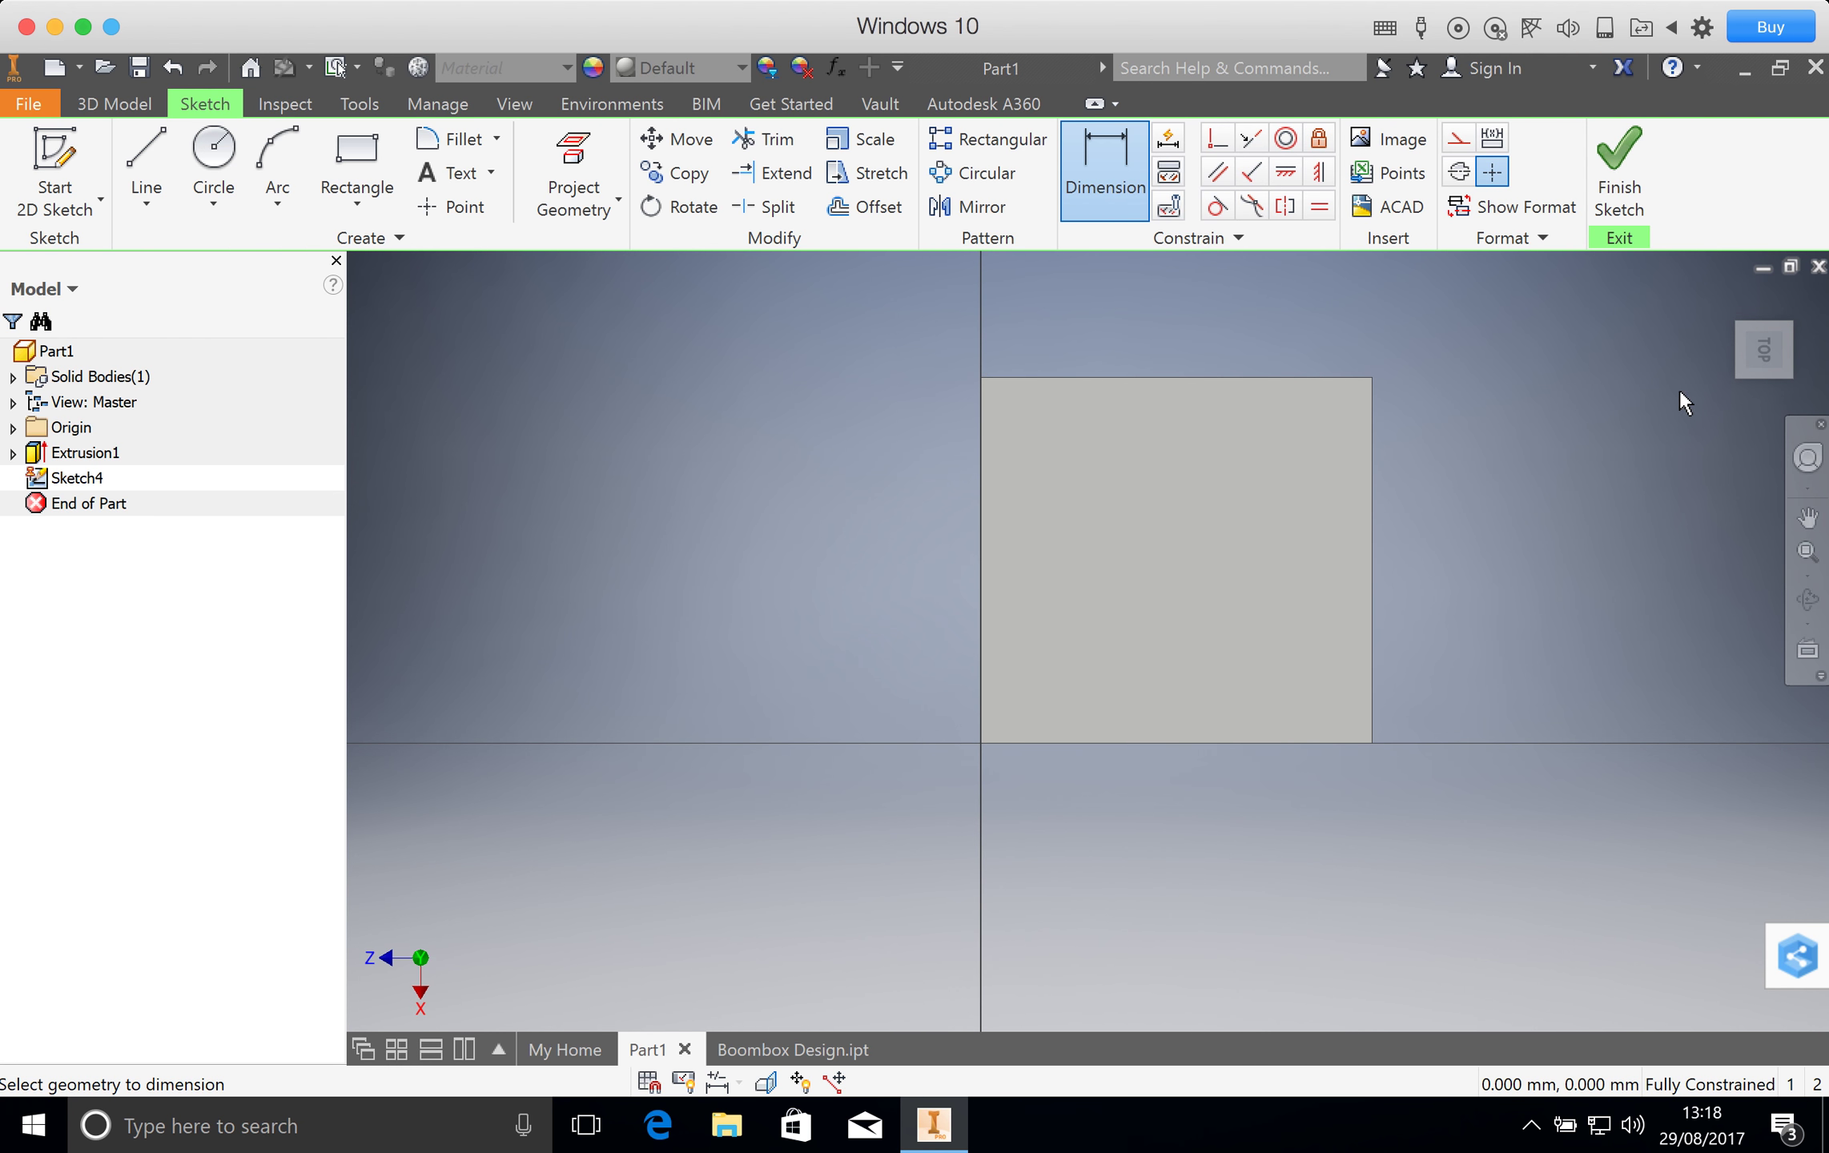
mouse_move(1803, 303)
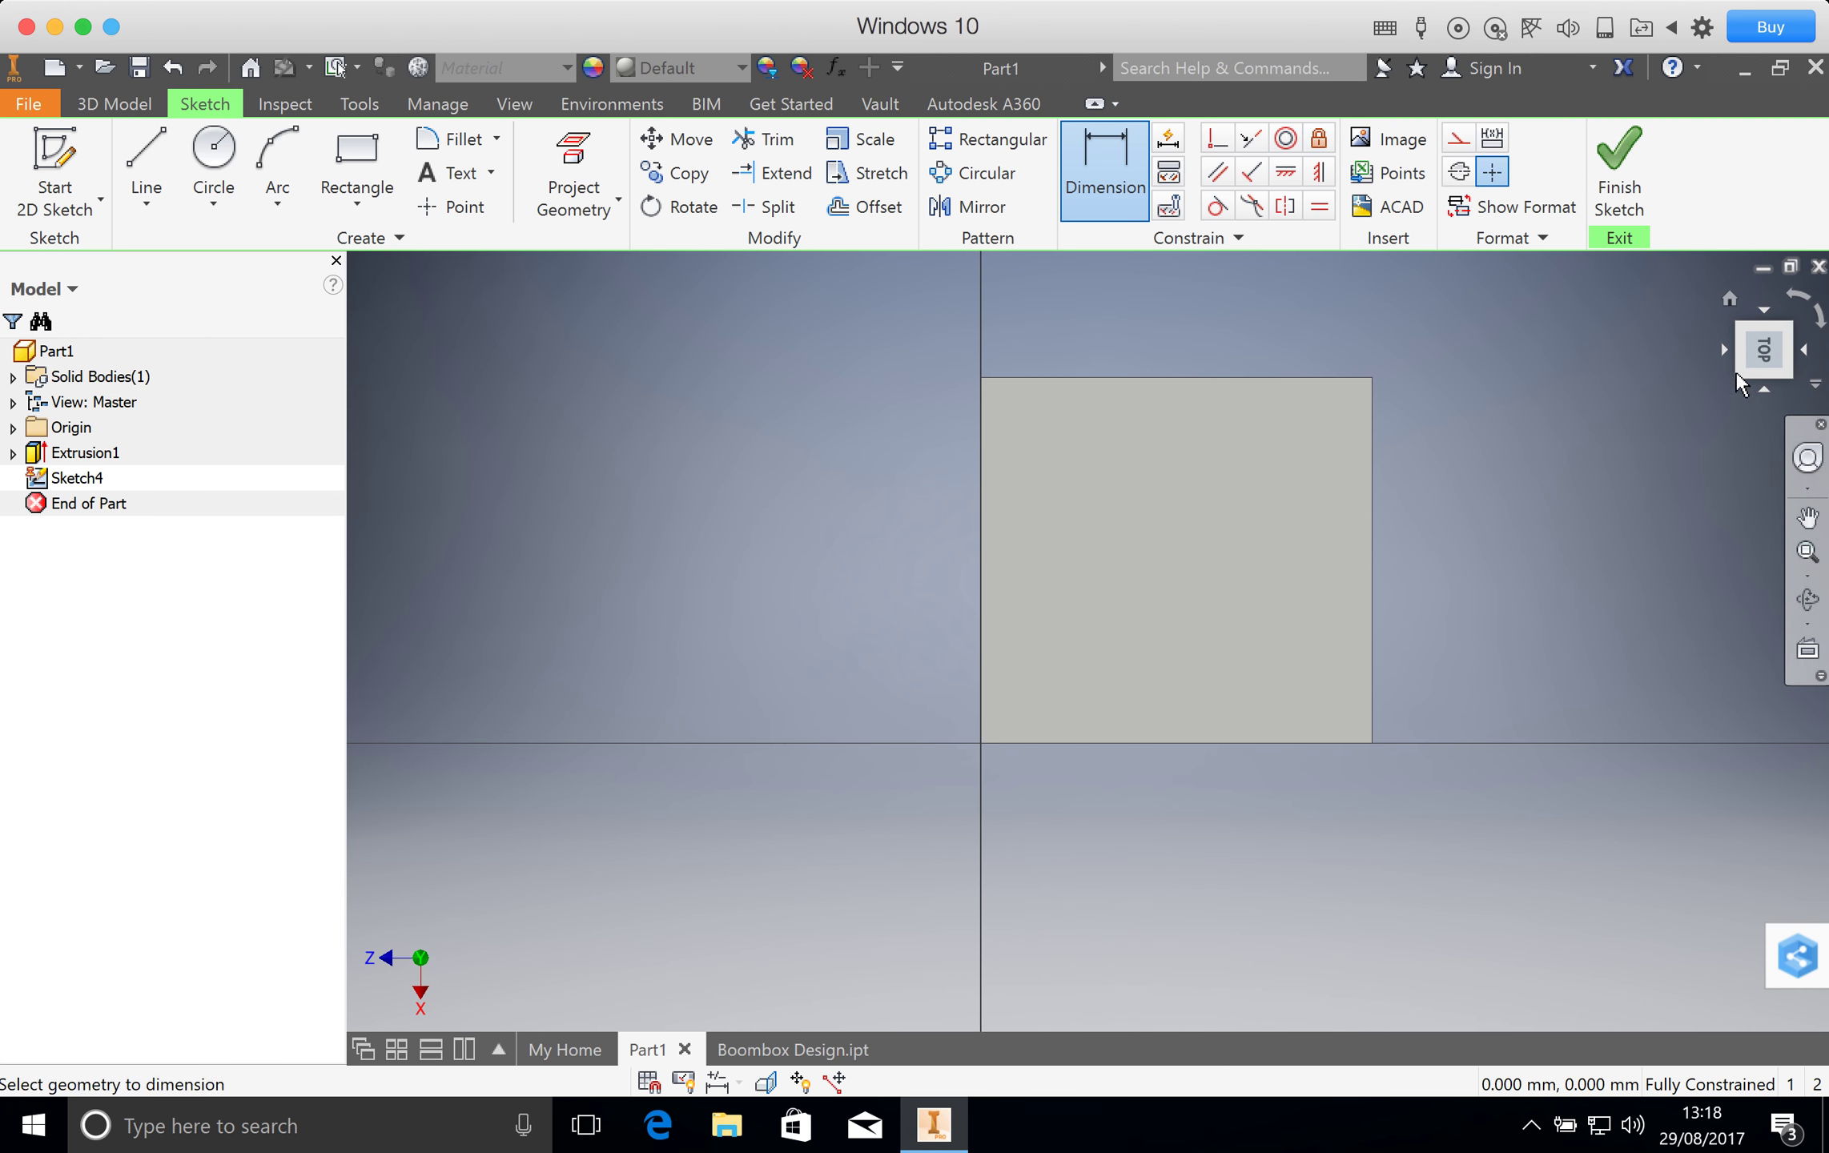
click(1802, 300)
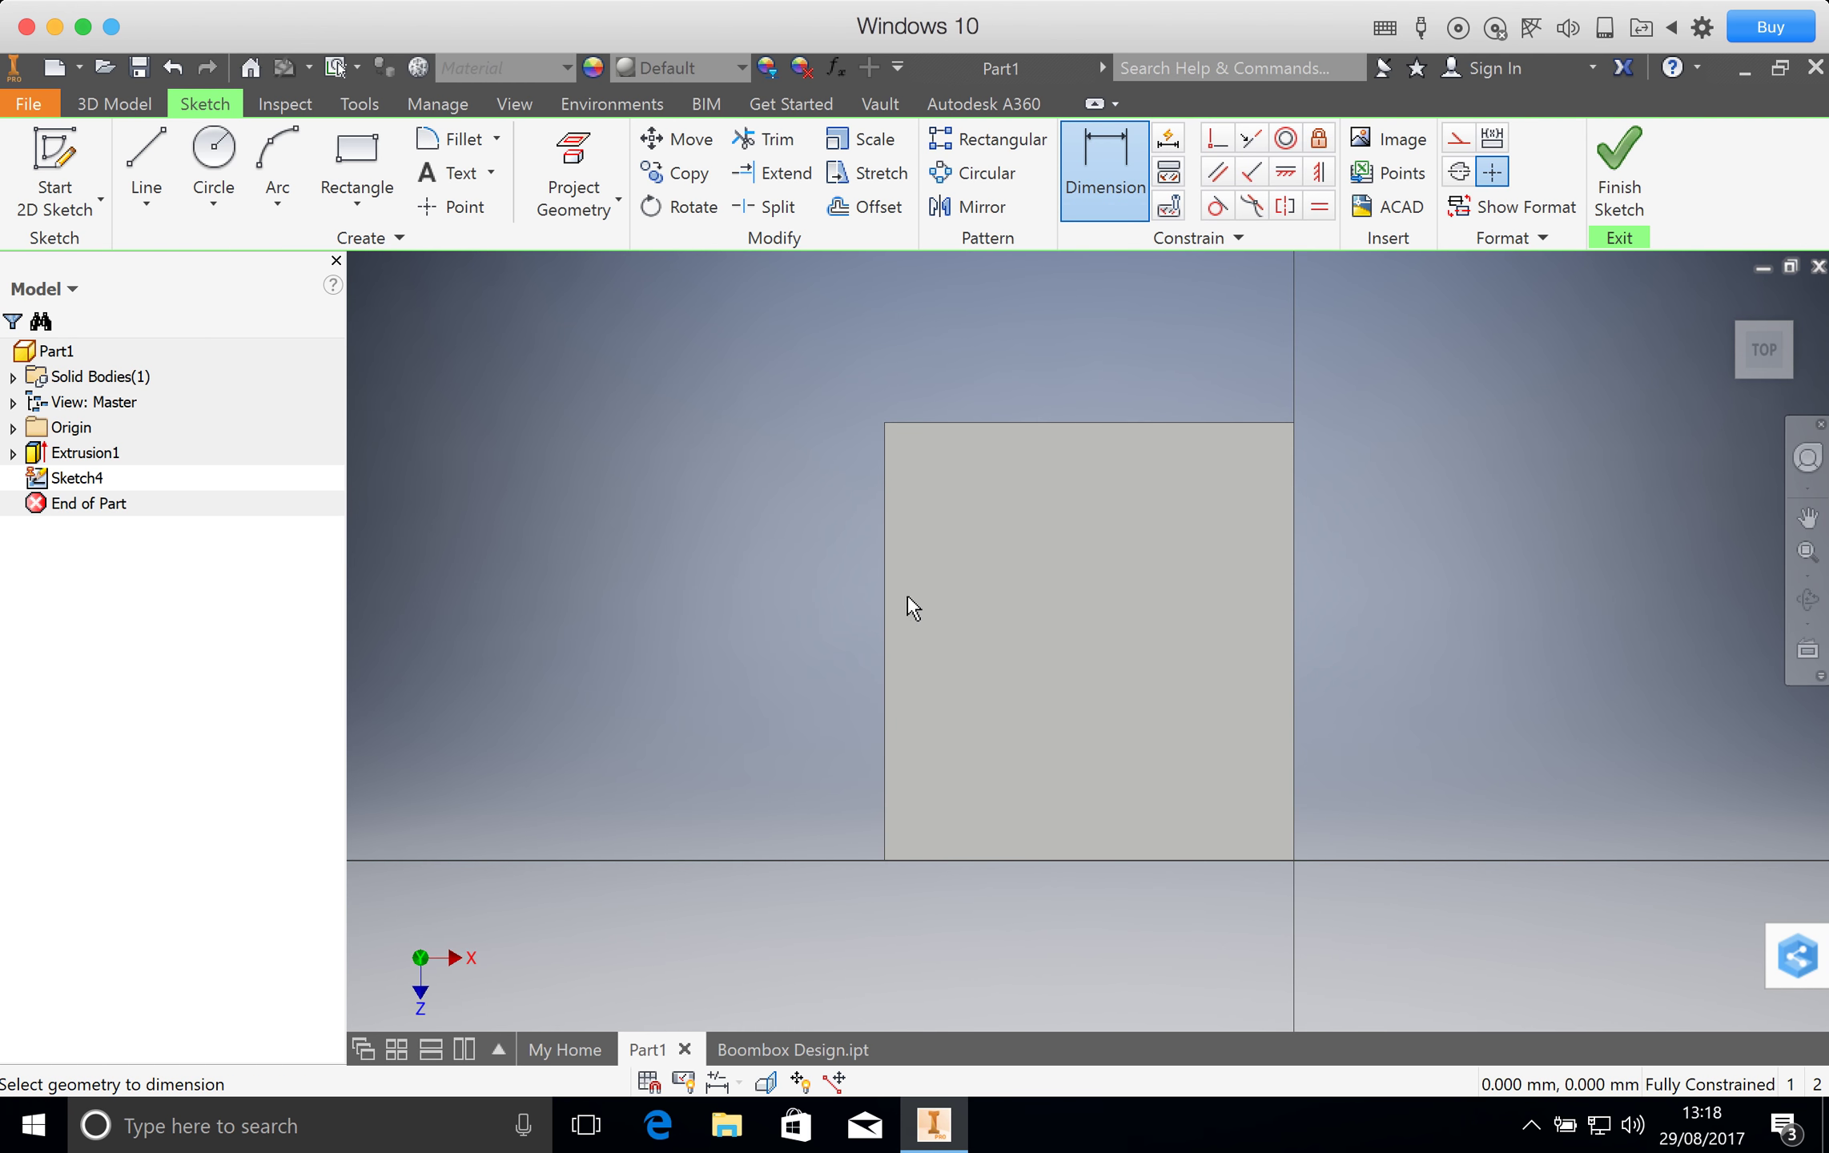
click(885, 603)
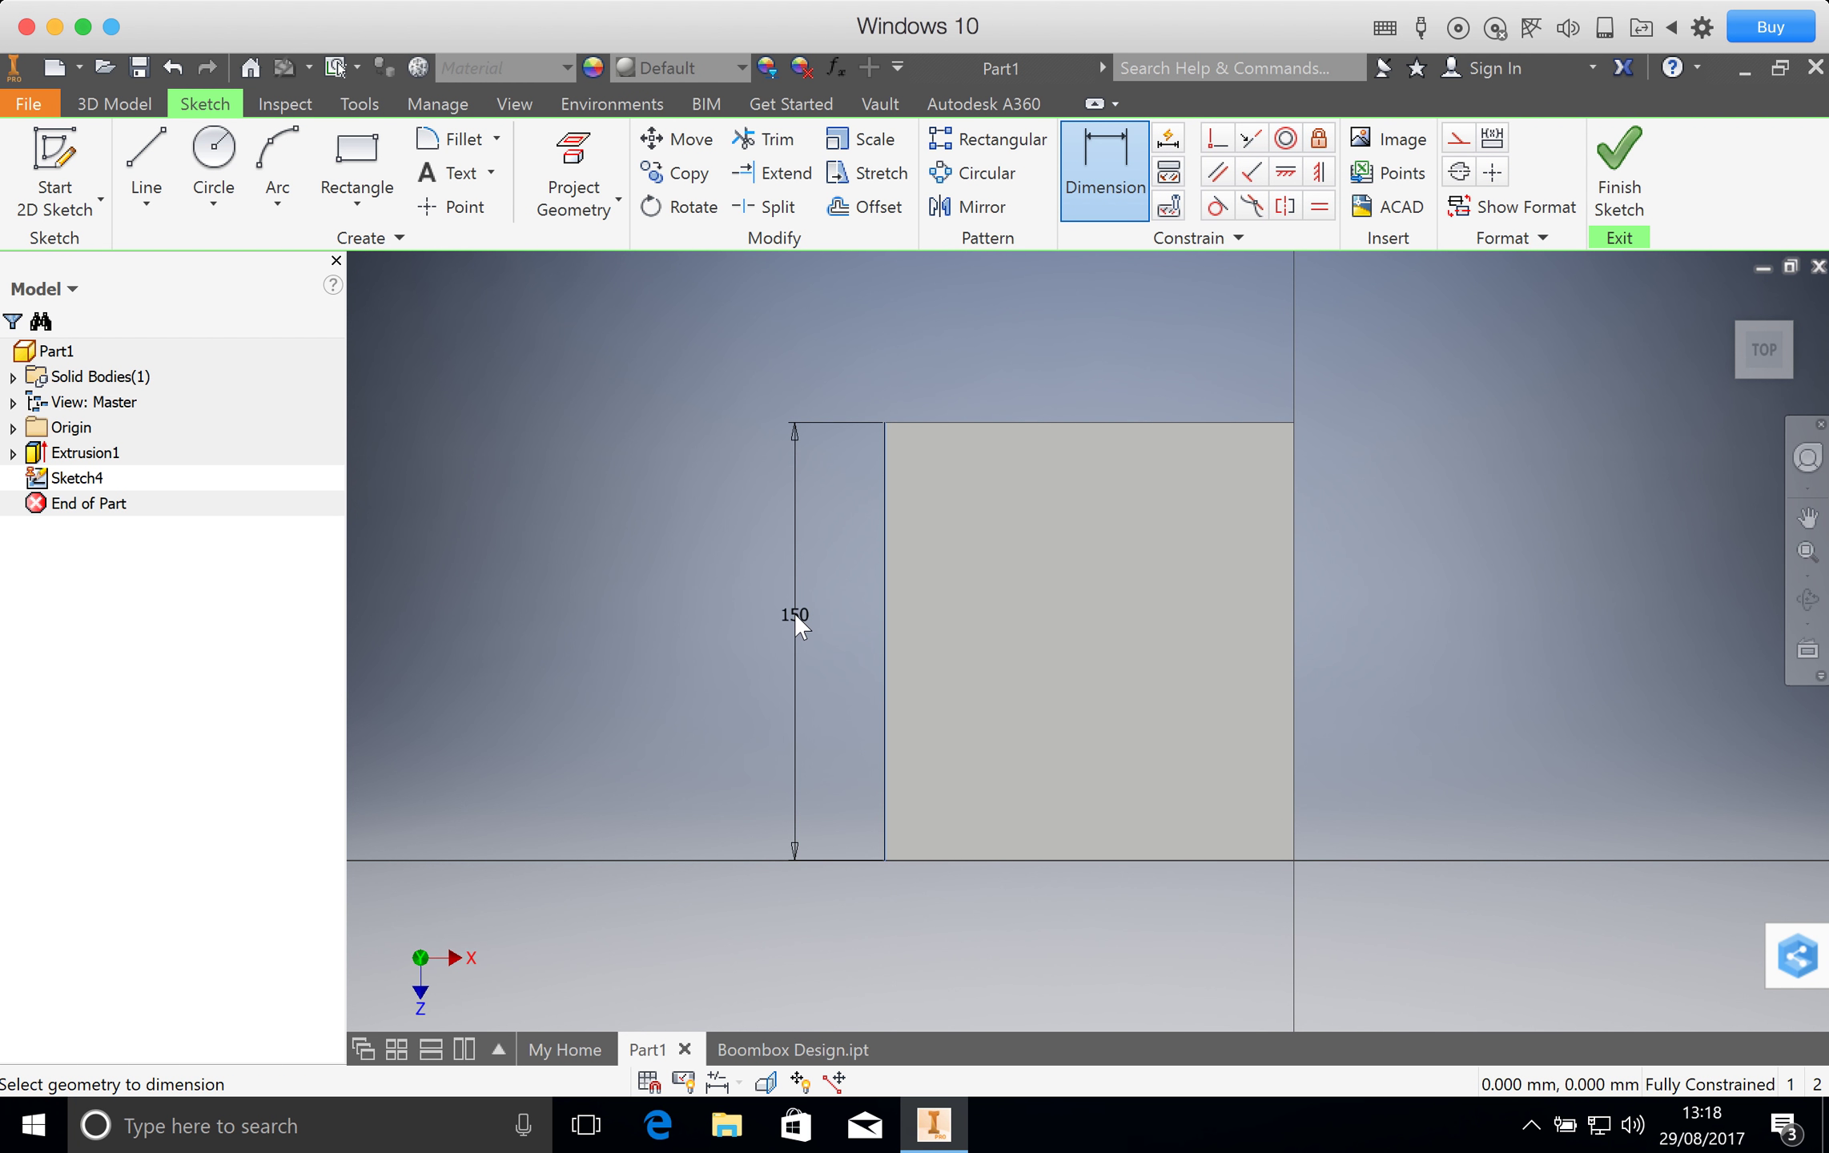
click(795, 612)
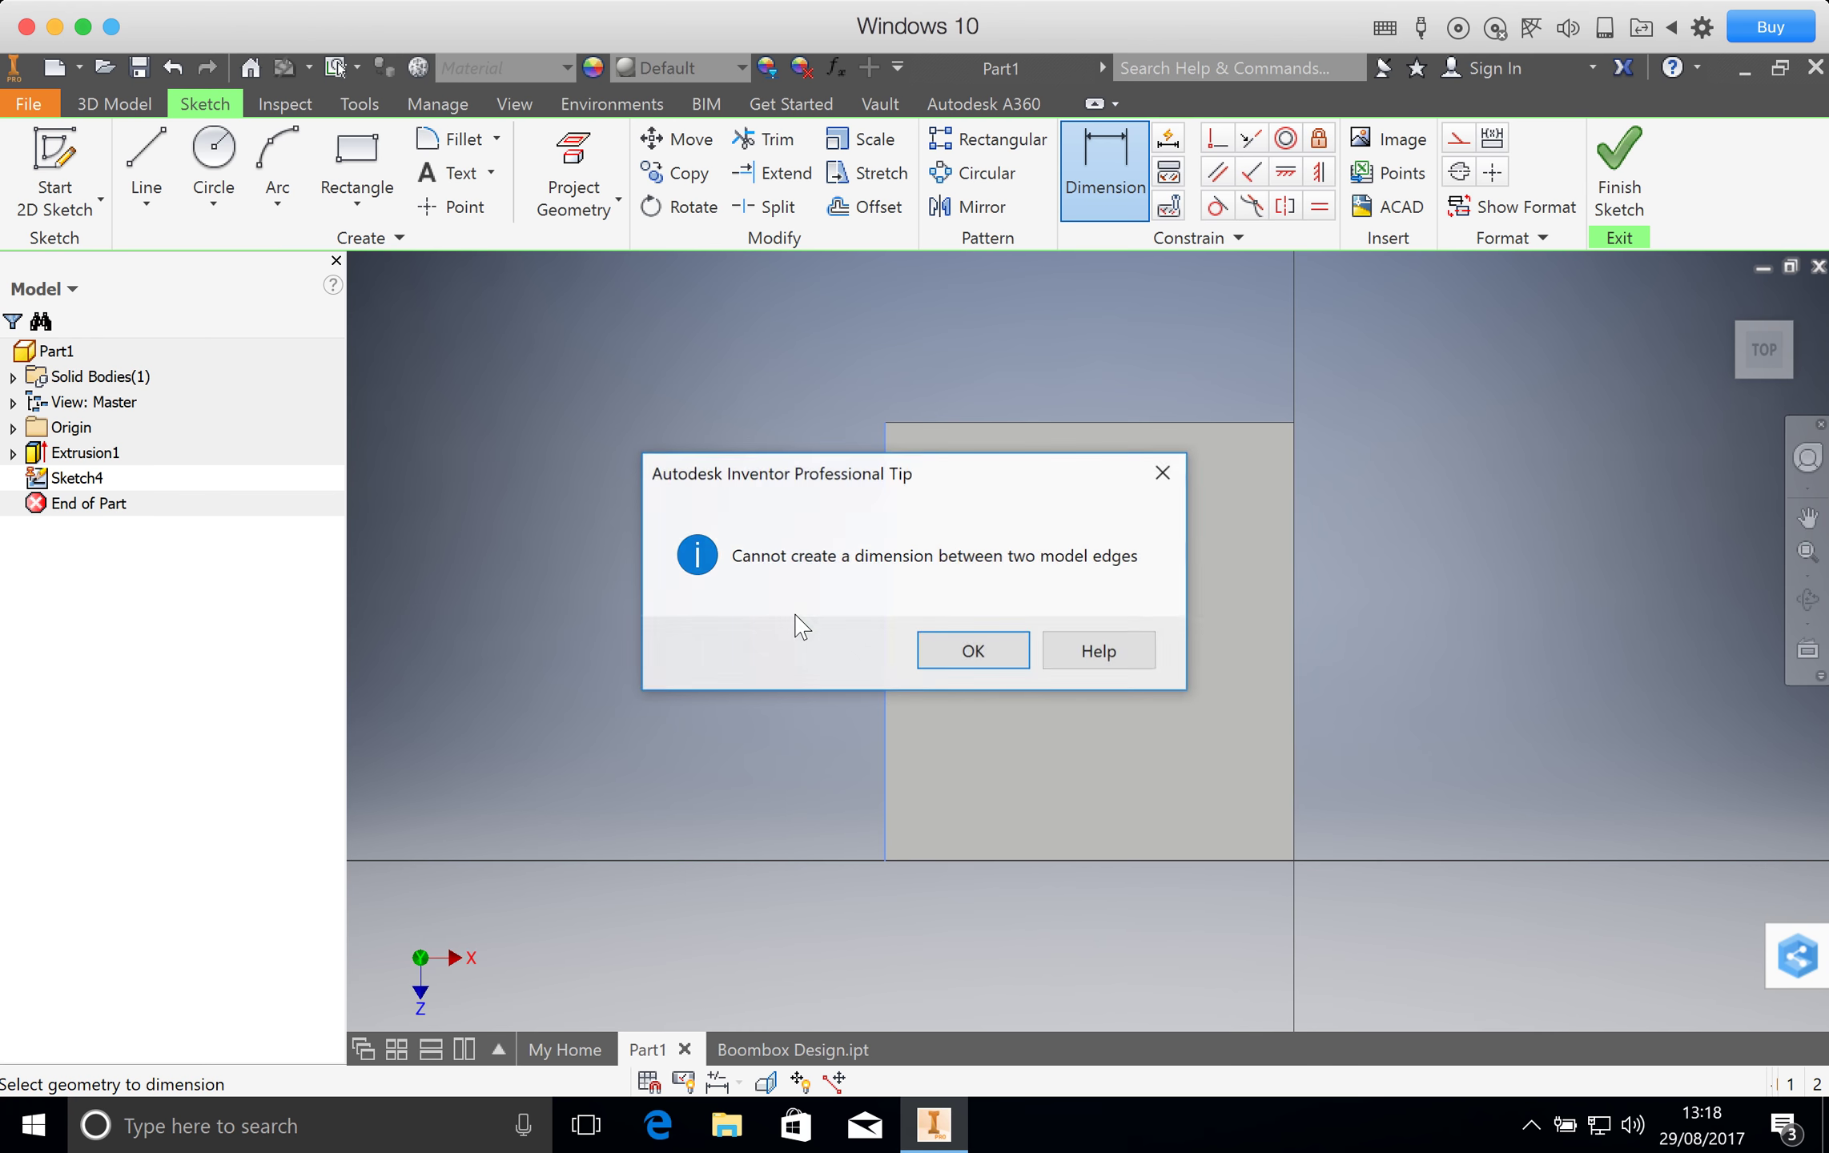
click(988, 650)
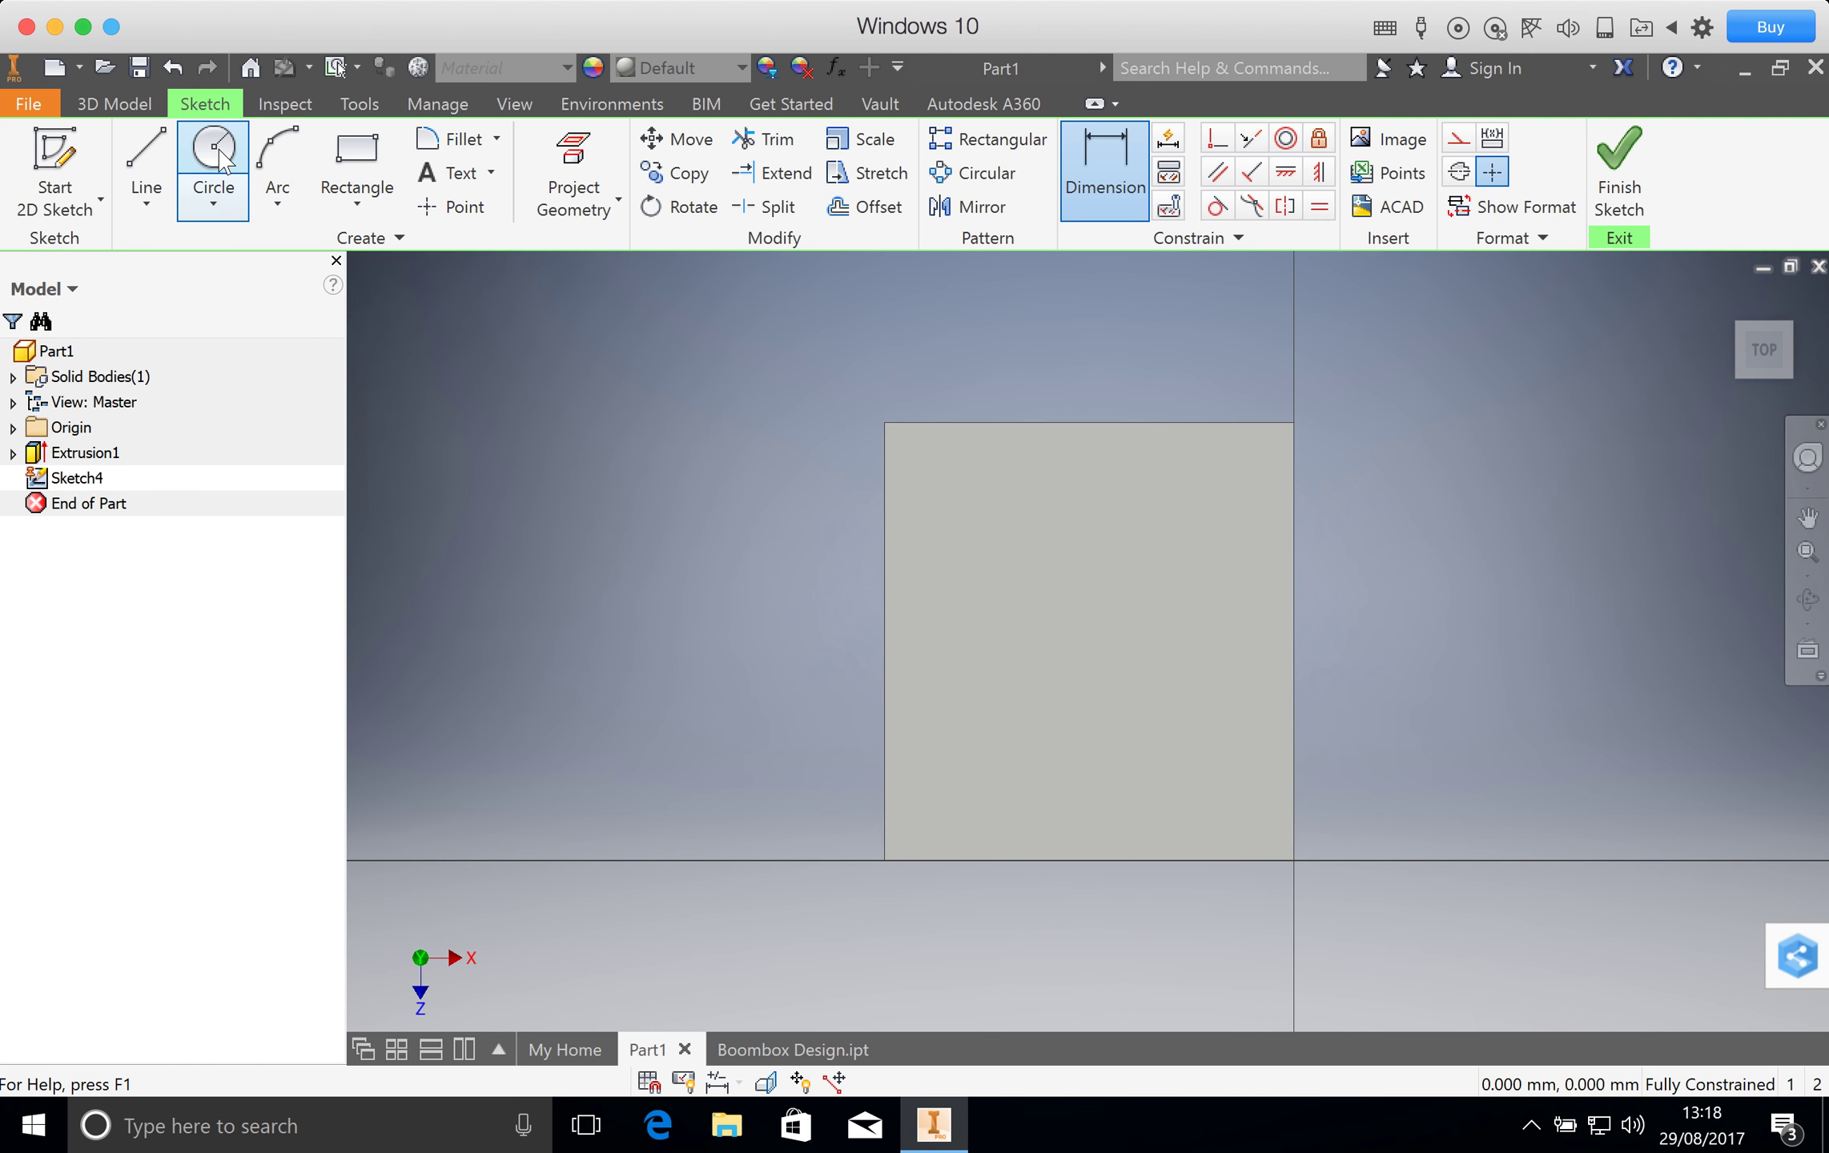
Draw a 140 mm wide, 100 mm tall rectangle up from the block's bottom-left corner.
click(356, 160)
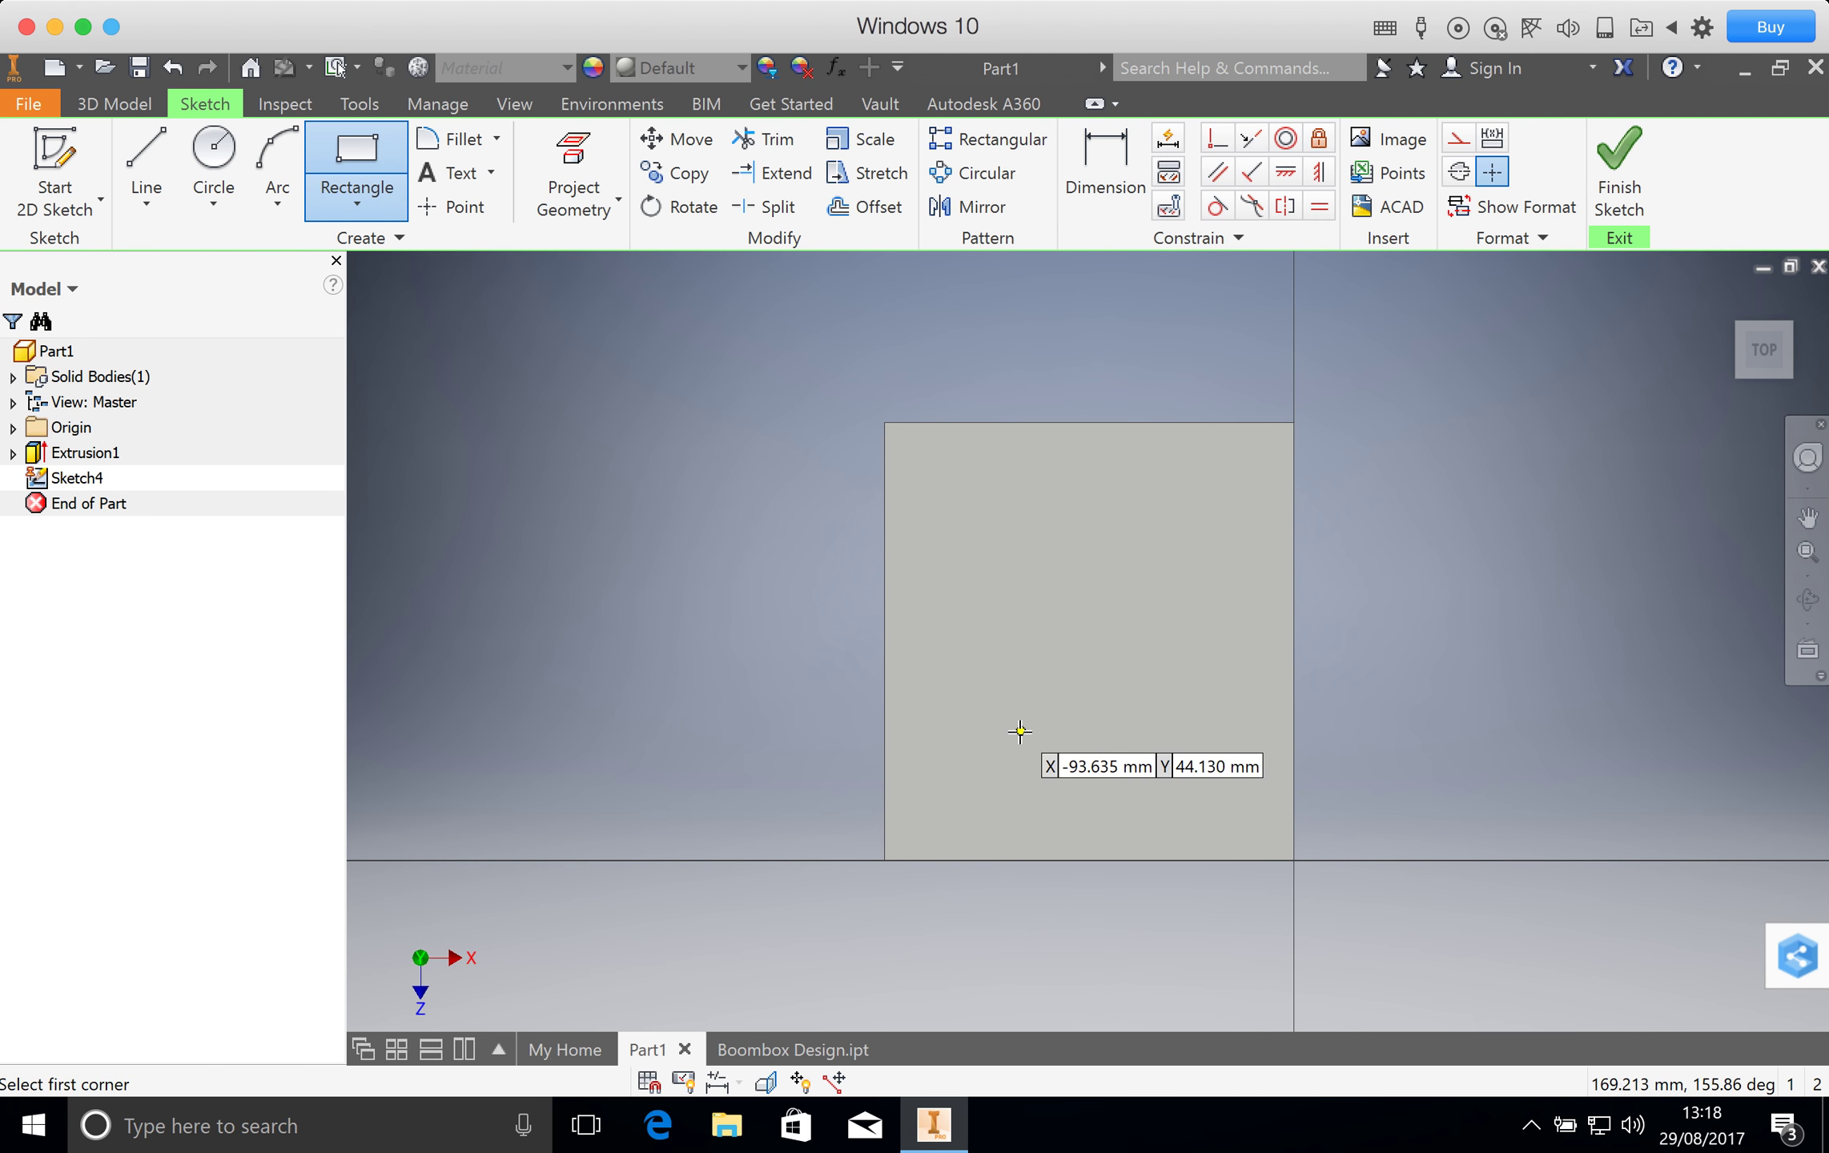
click(884, 860)
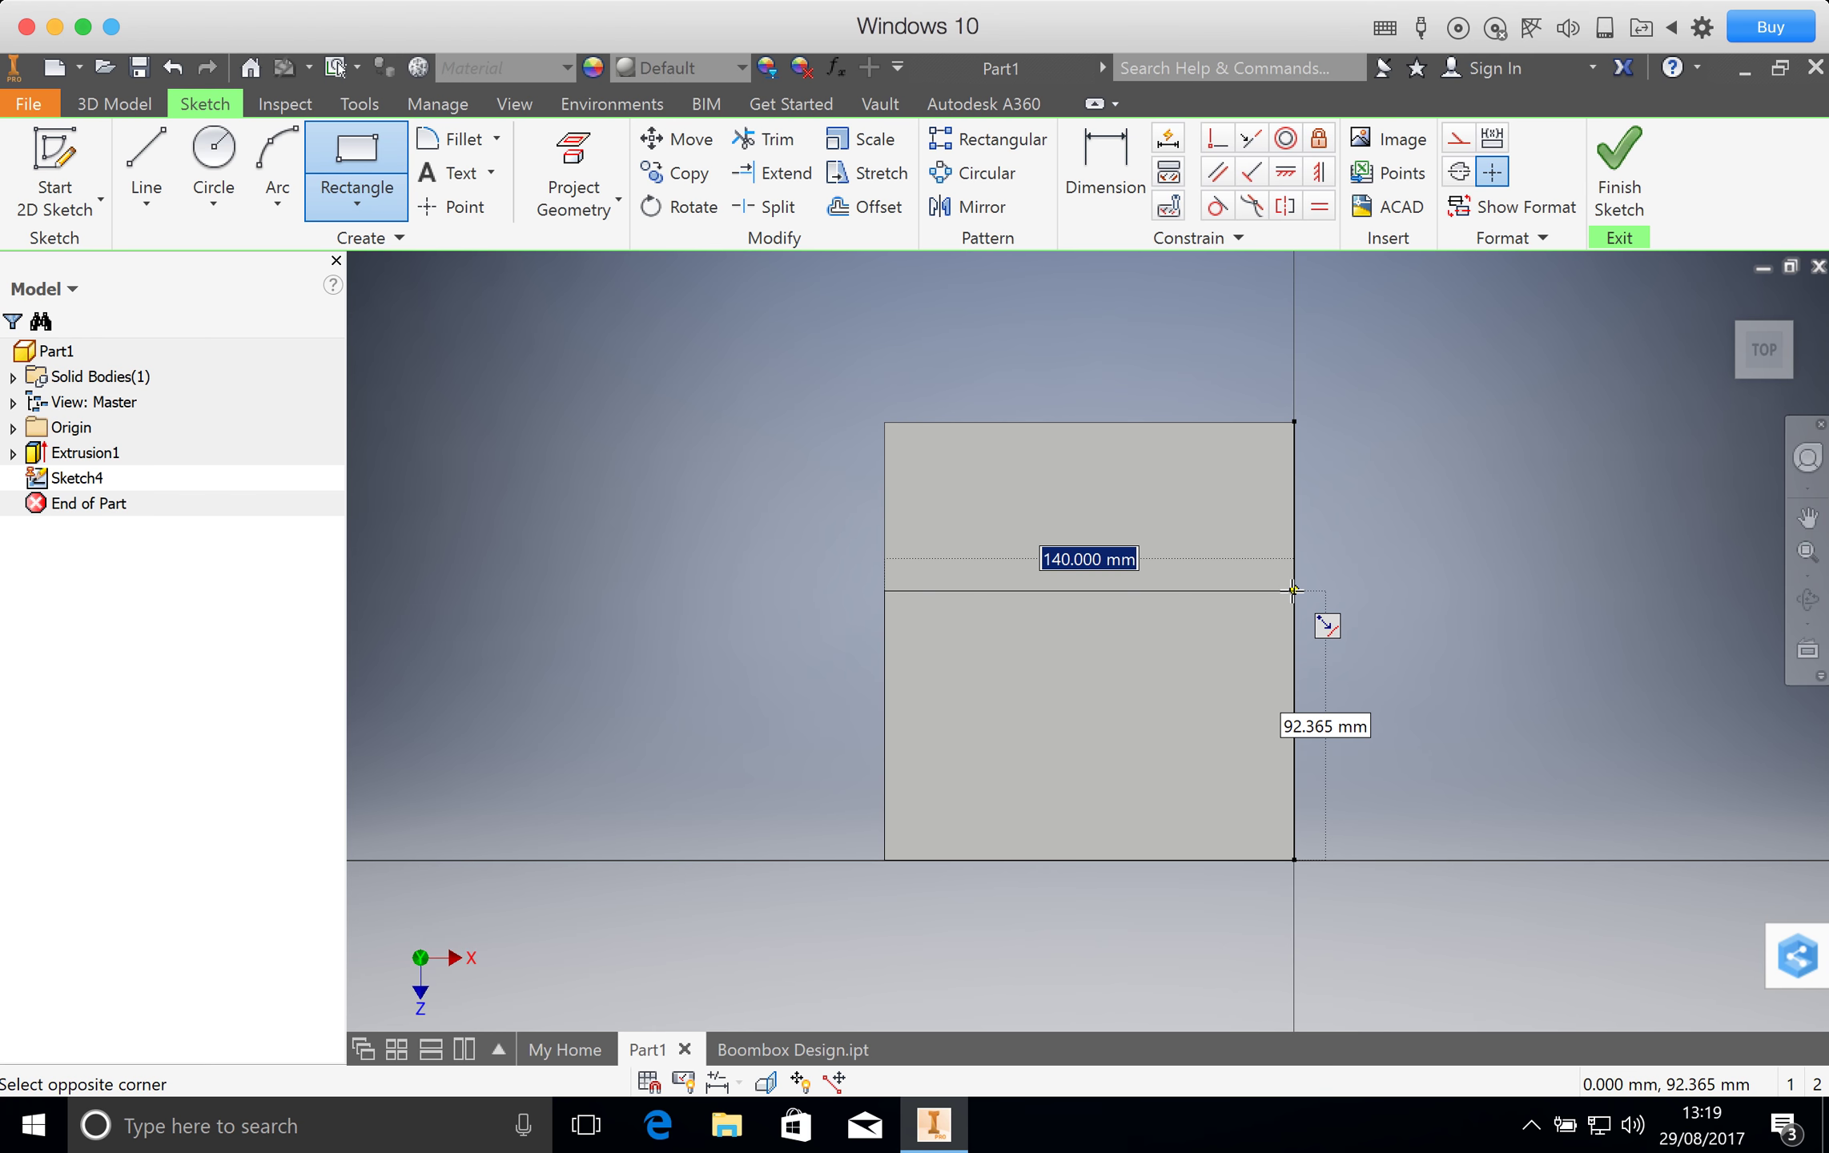
key(Tab)
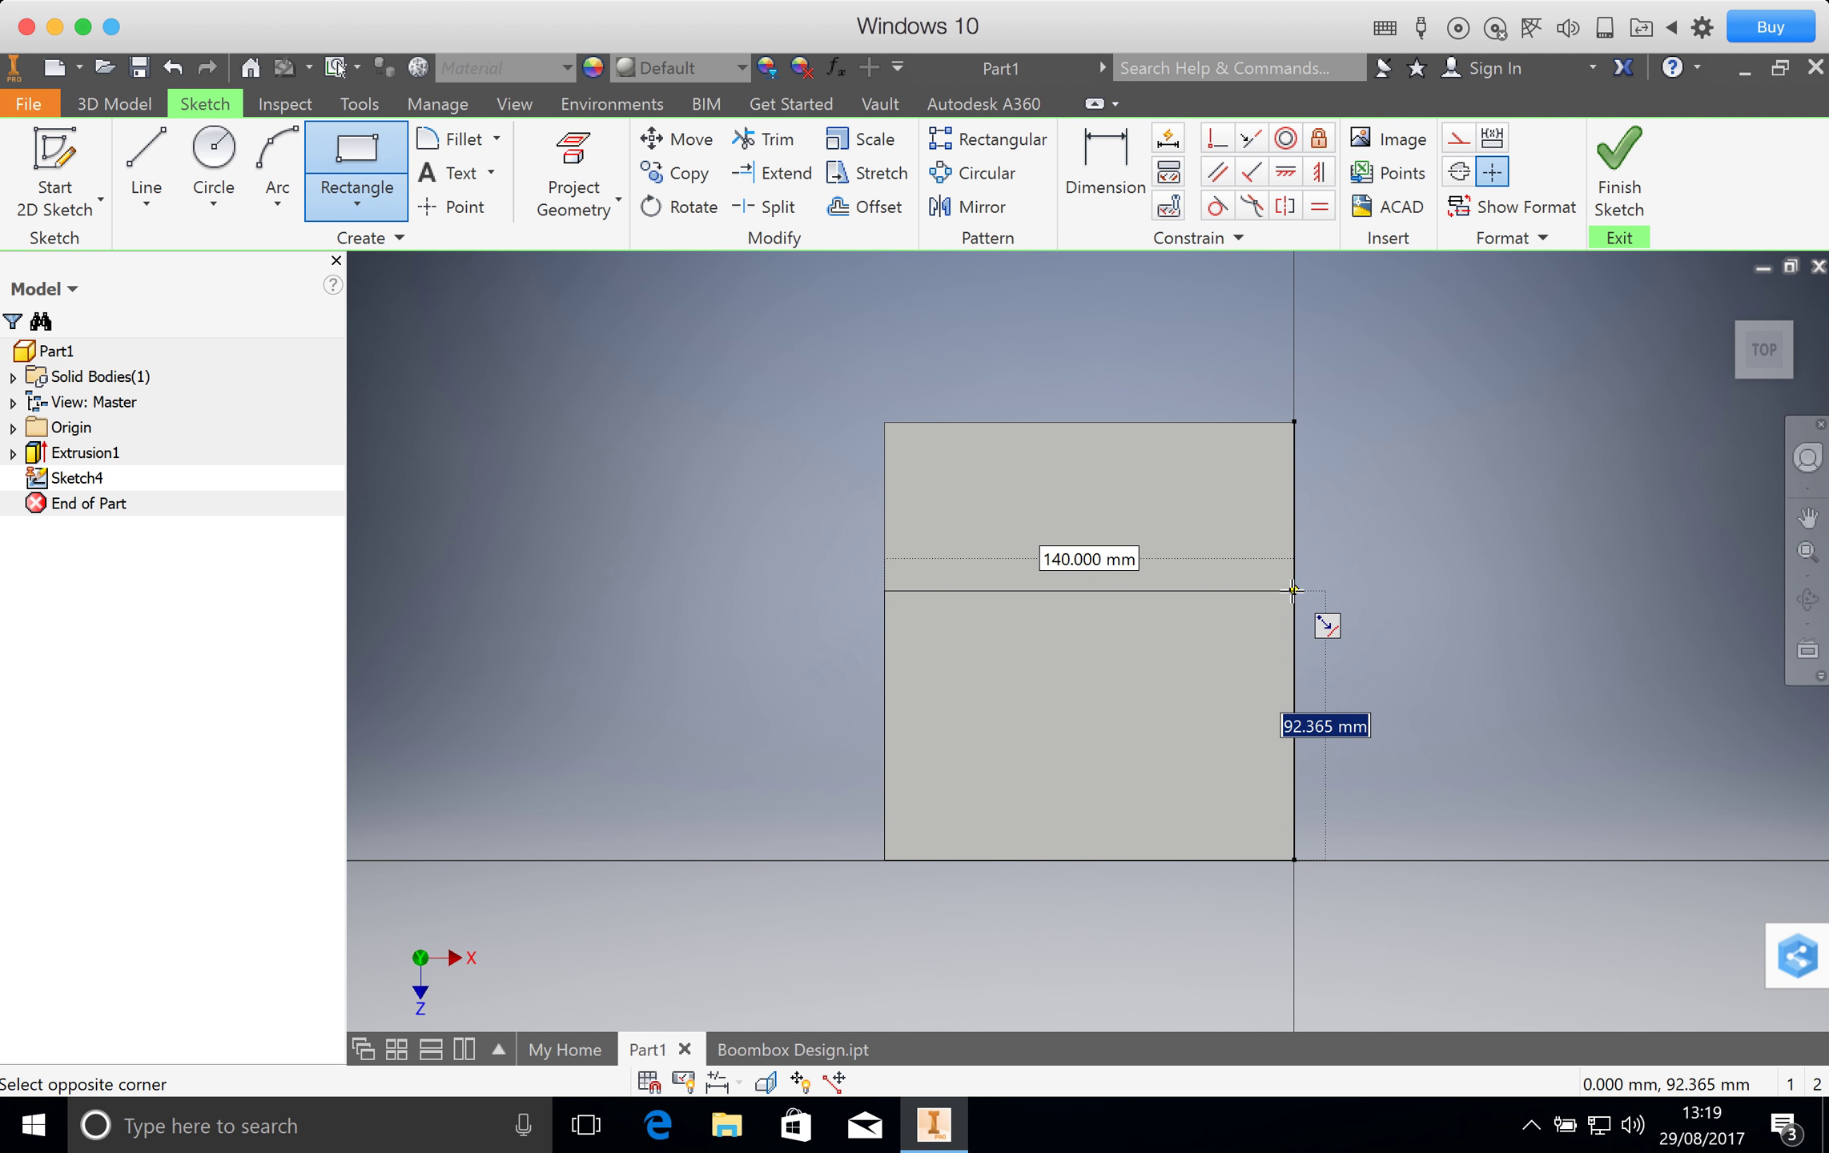
text(0)
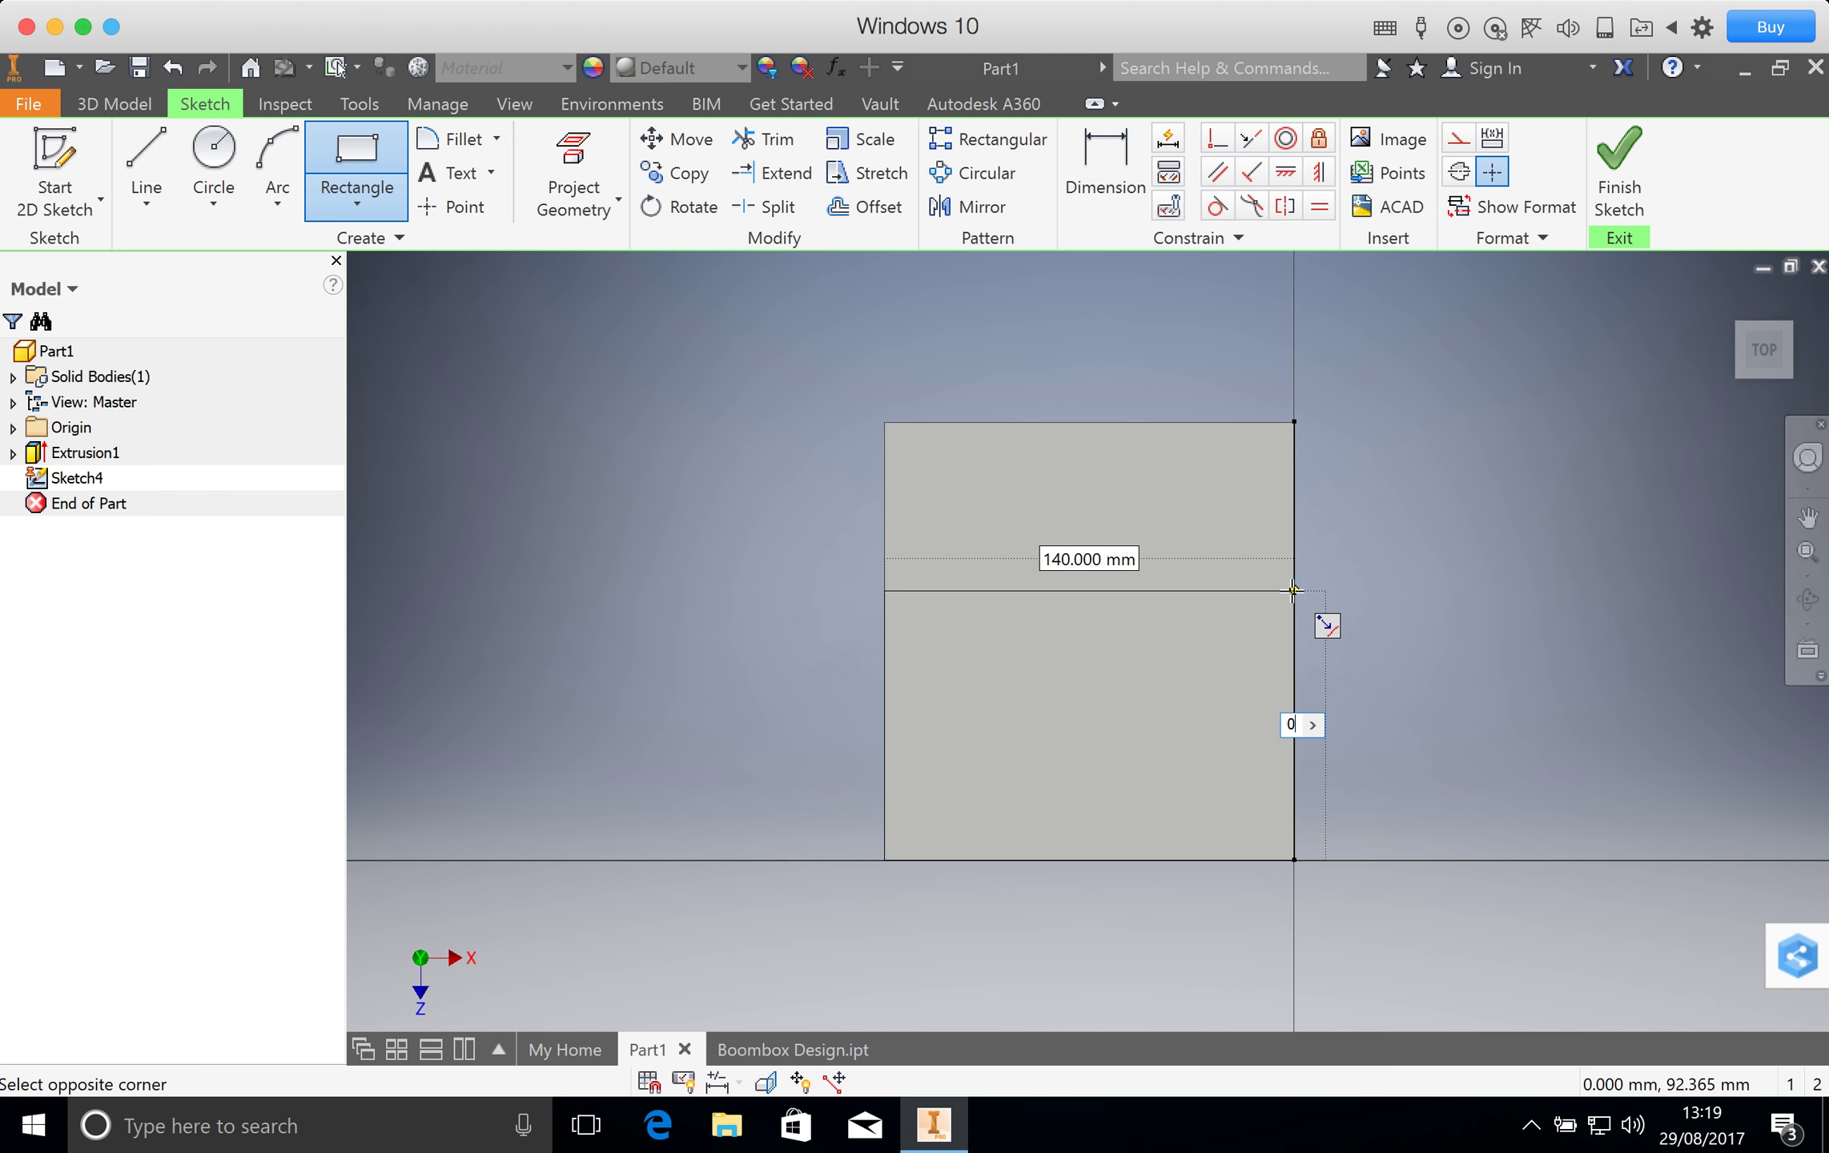
key(Return)
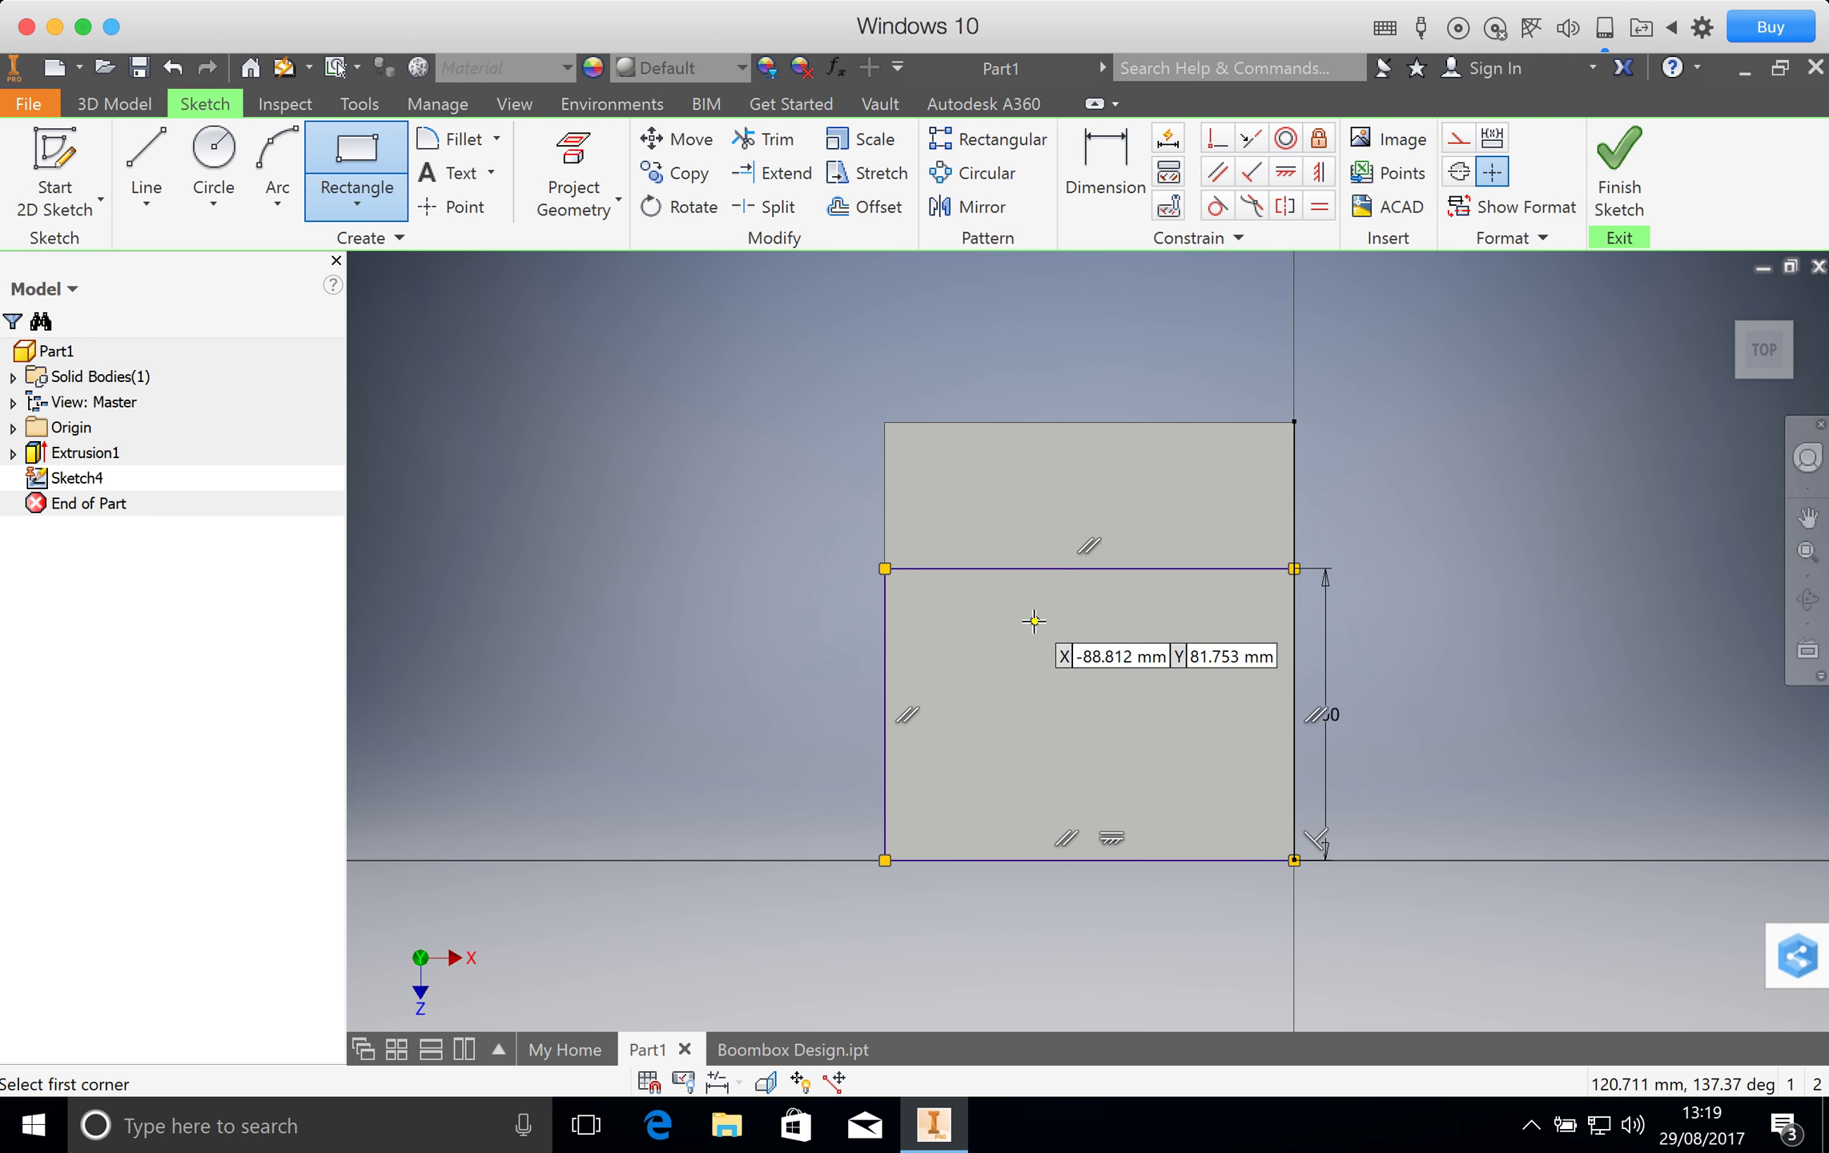
Draw a two-point rectangle 70 mm wide by 10 mm tall on the outline's top edge.
click(373, 205)
click(382, 258)
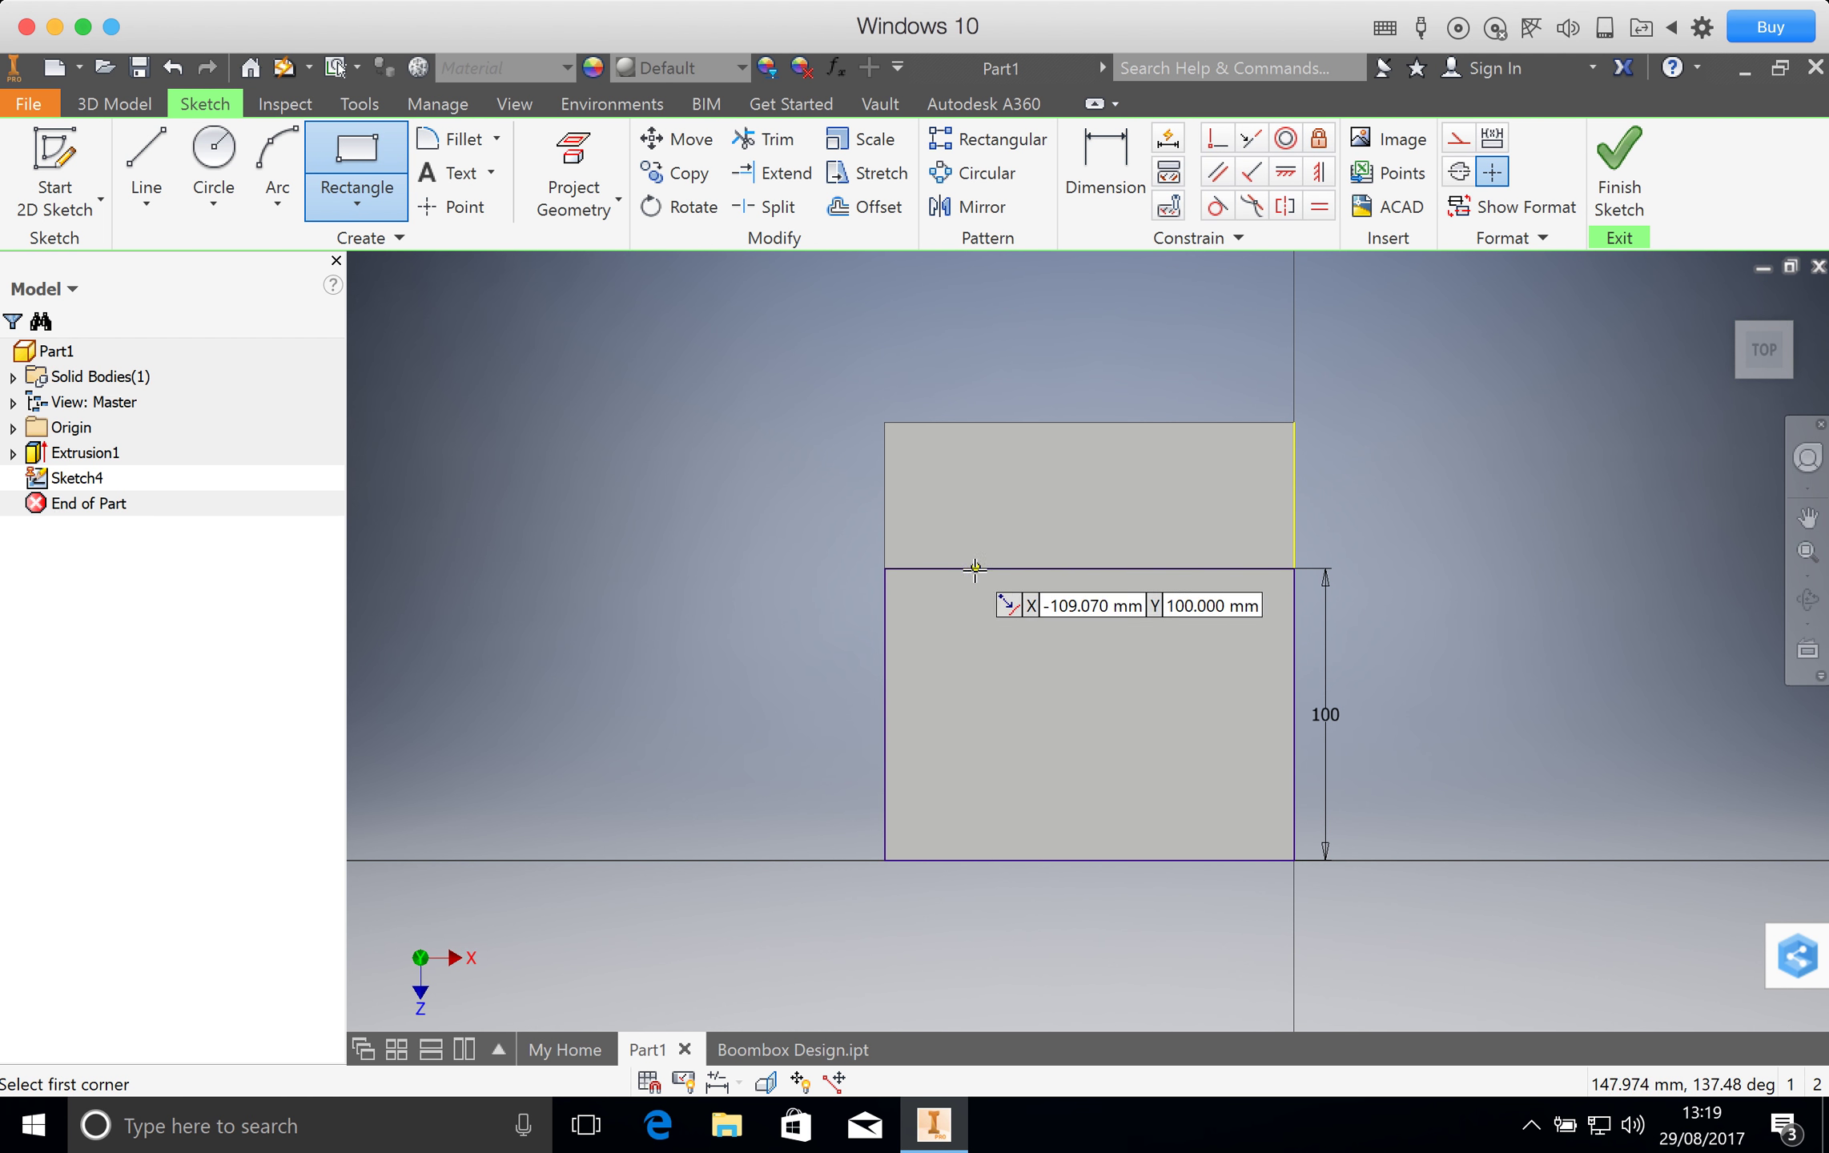
click(974, 568)
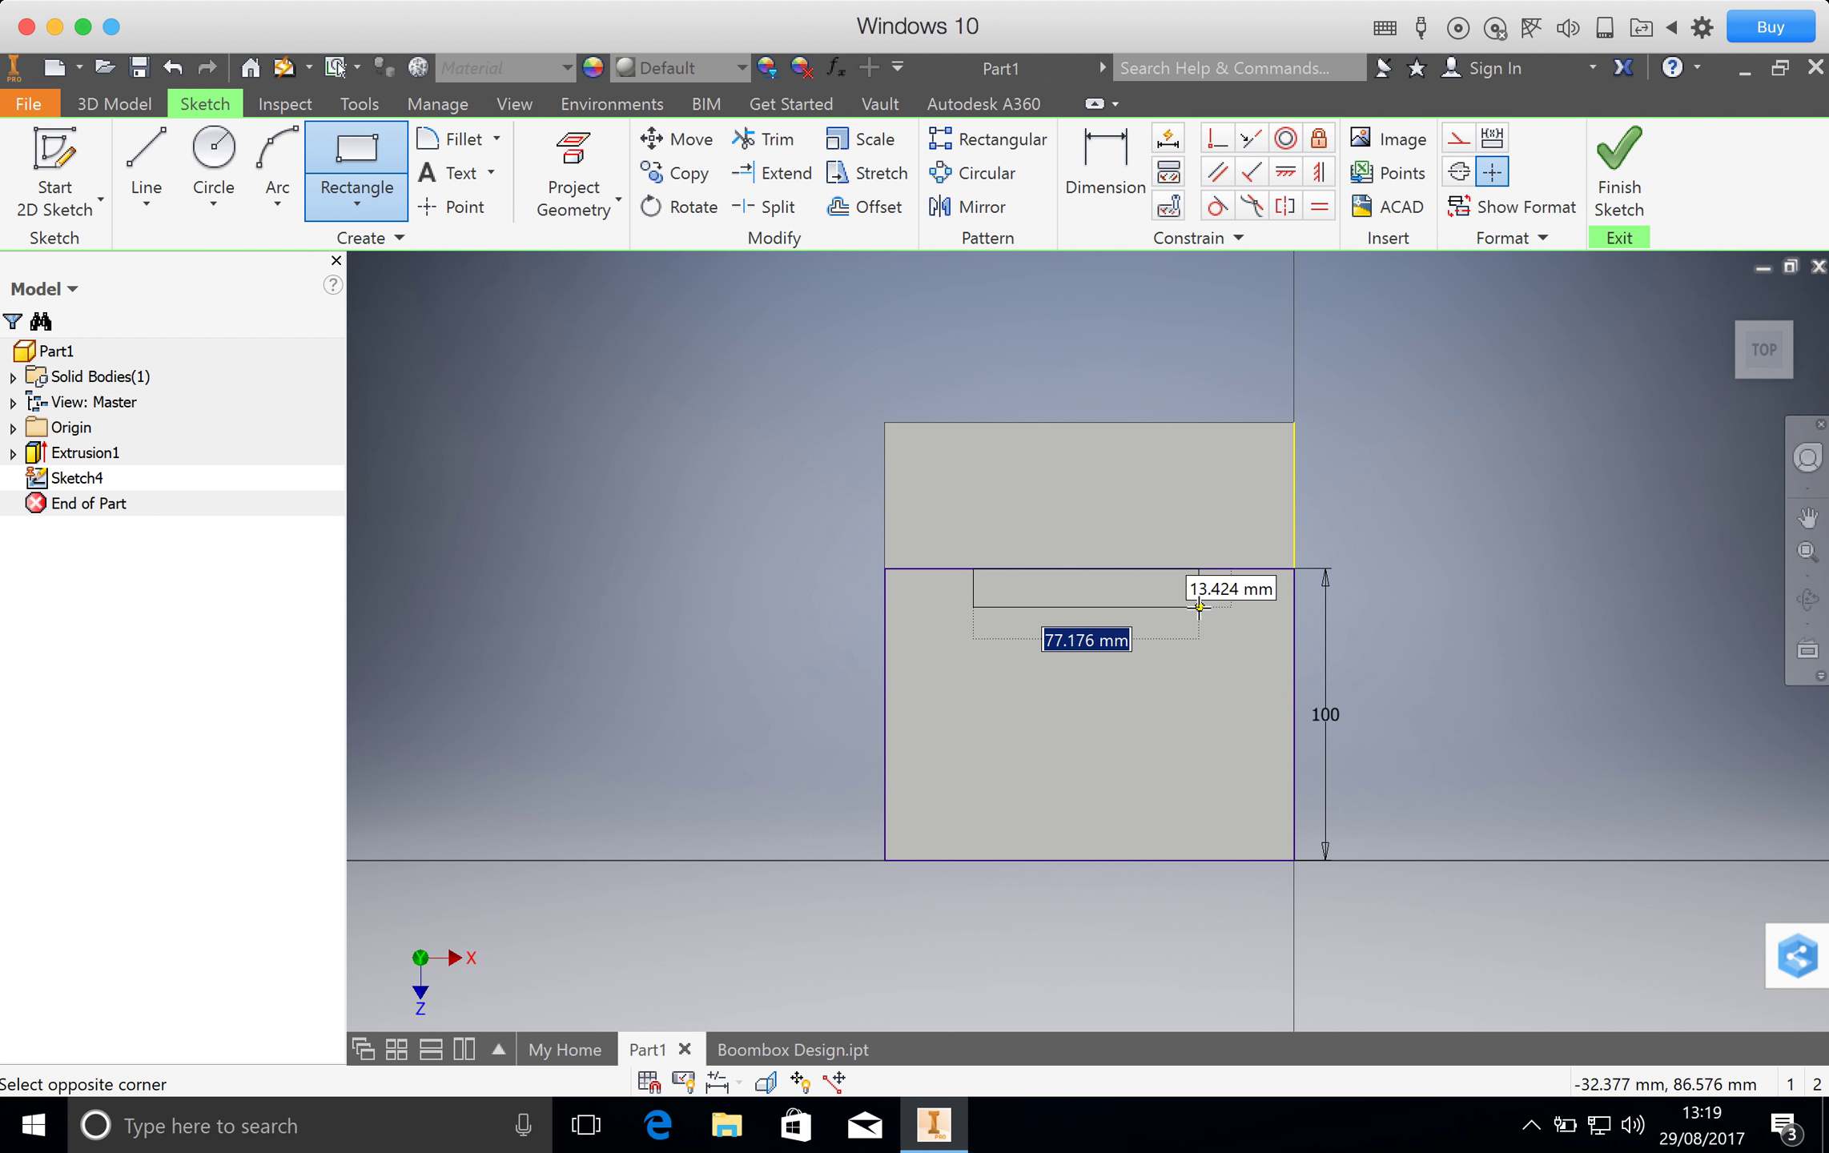
text(0)
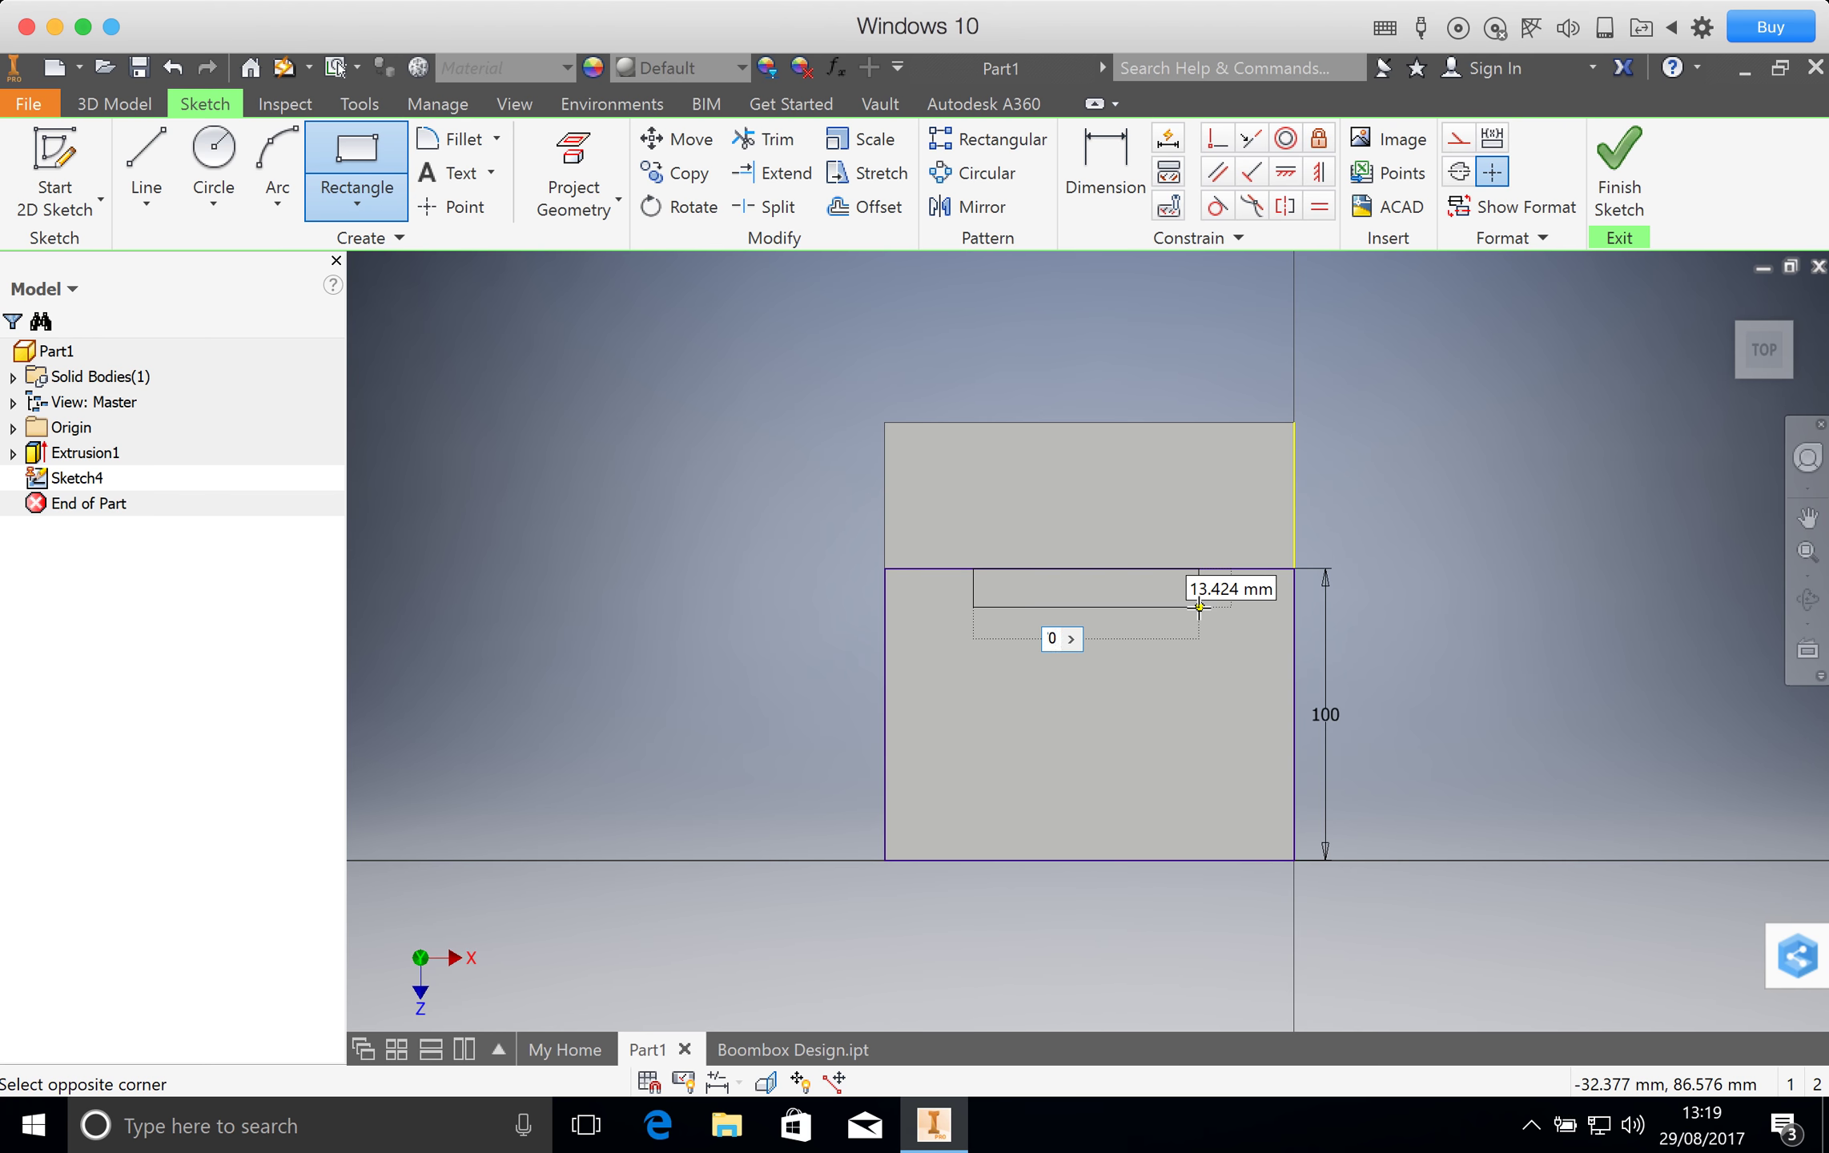
key(BackSpace)
text(7)
text(0)
key(Tab)
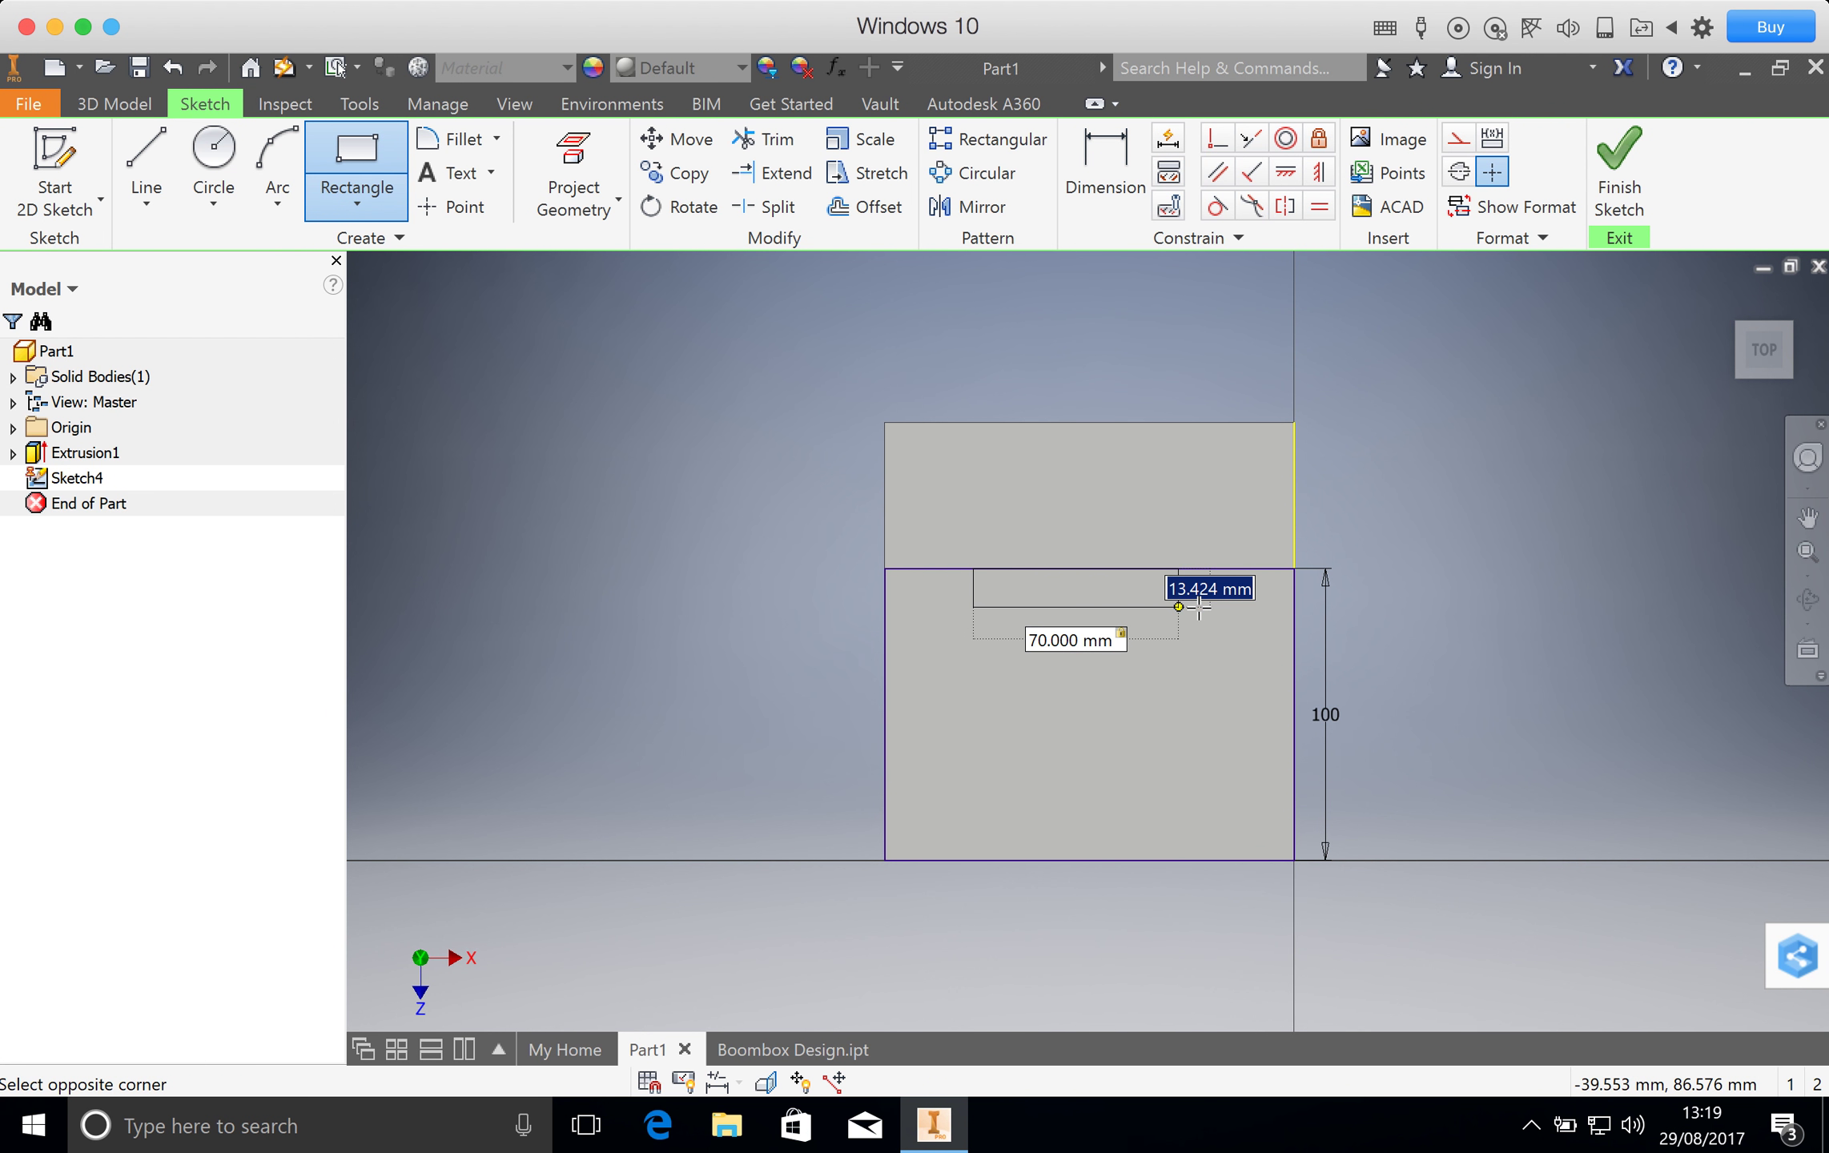
text(10)
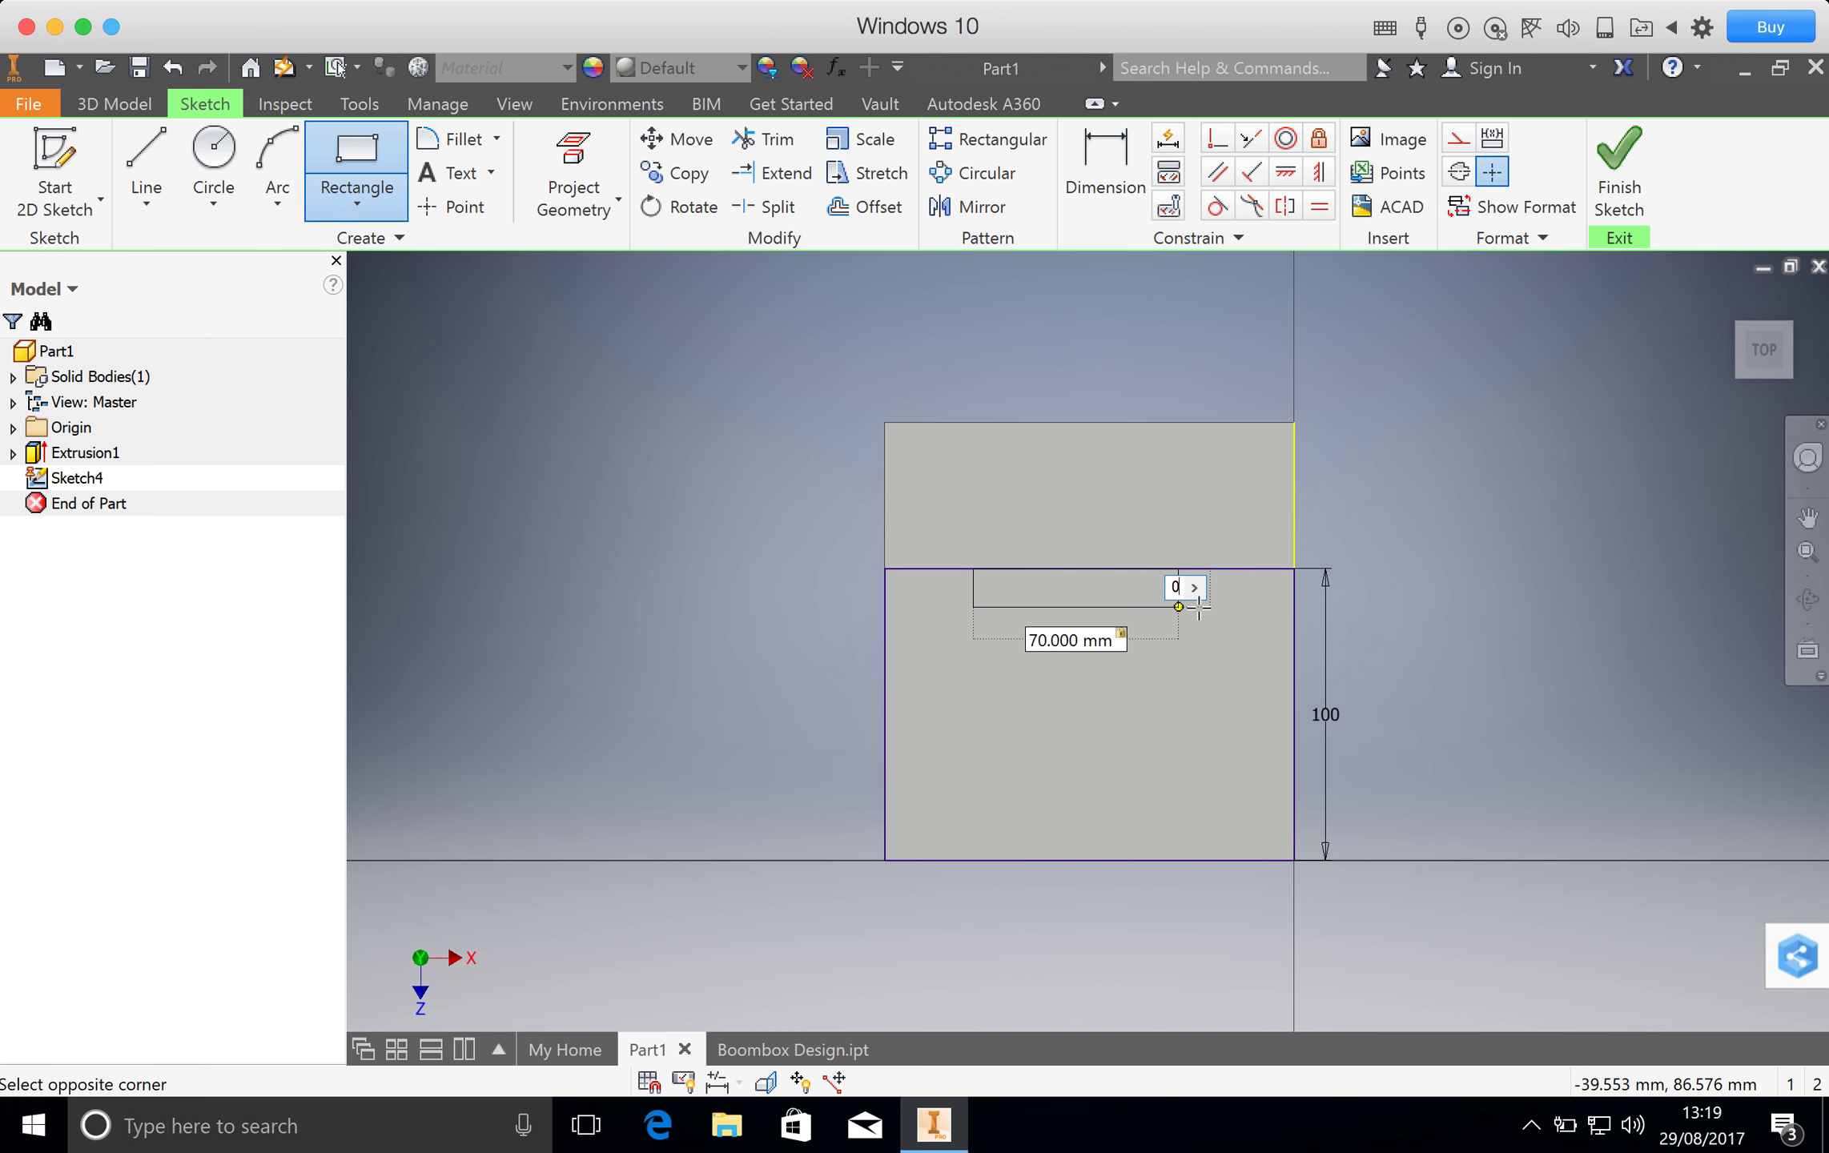
key(Return)
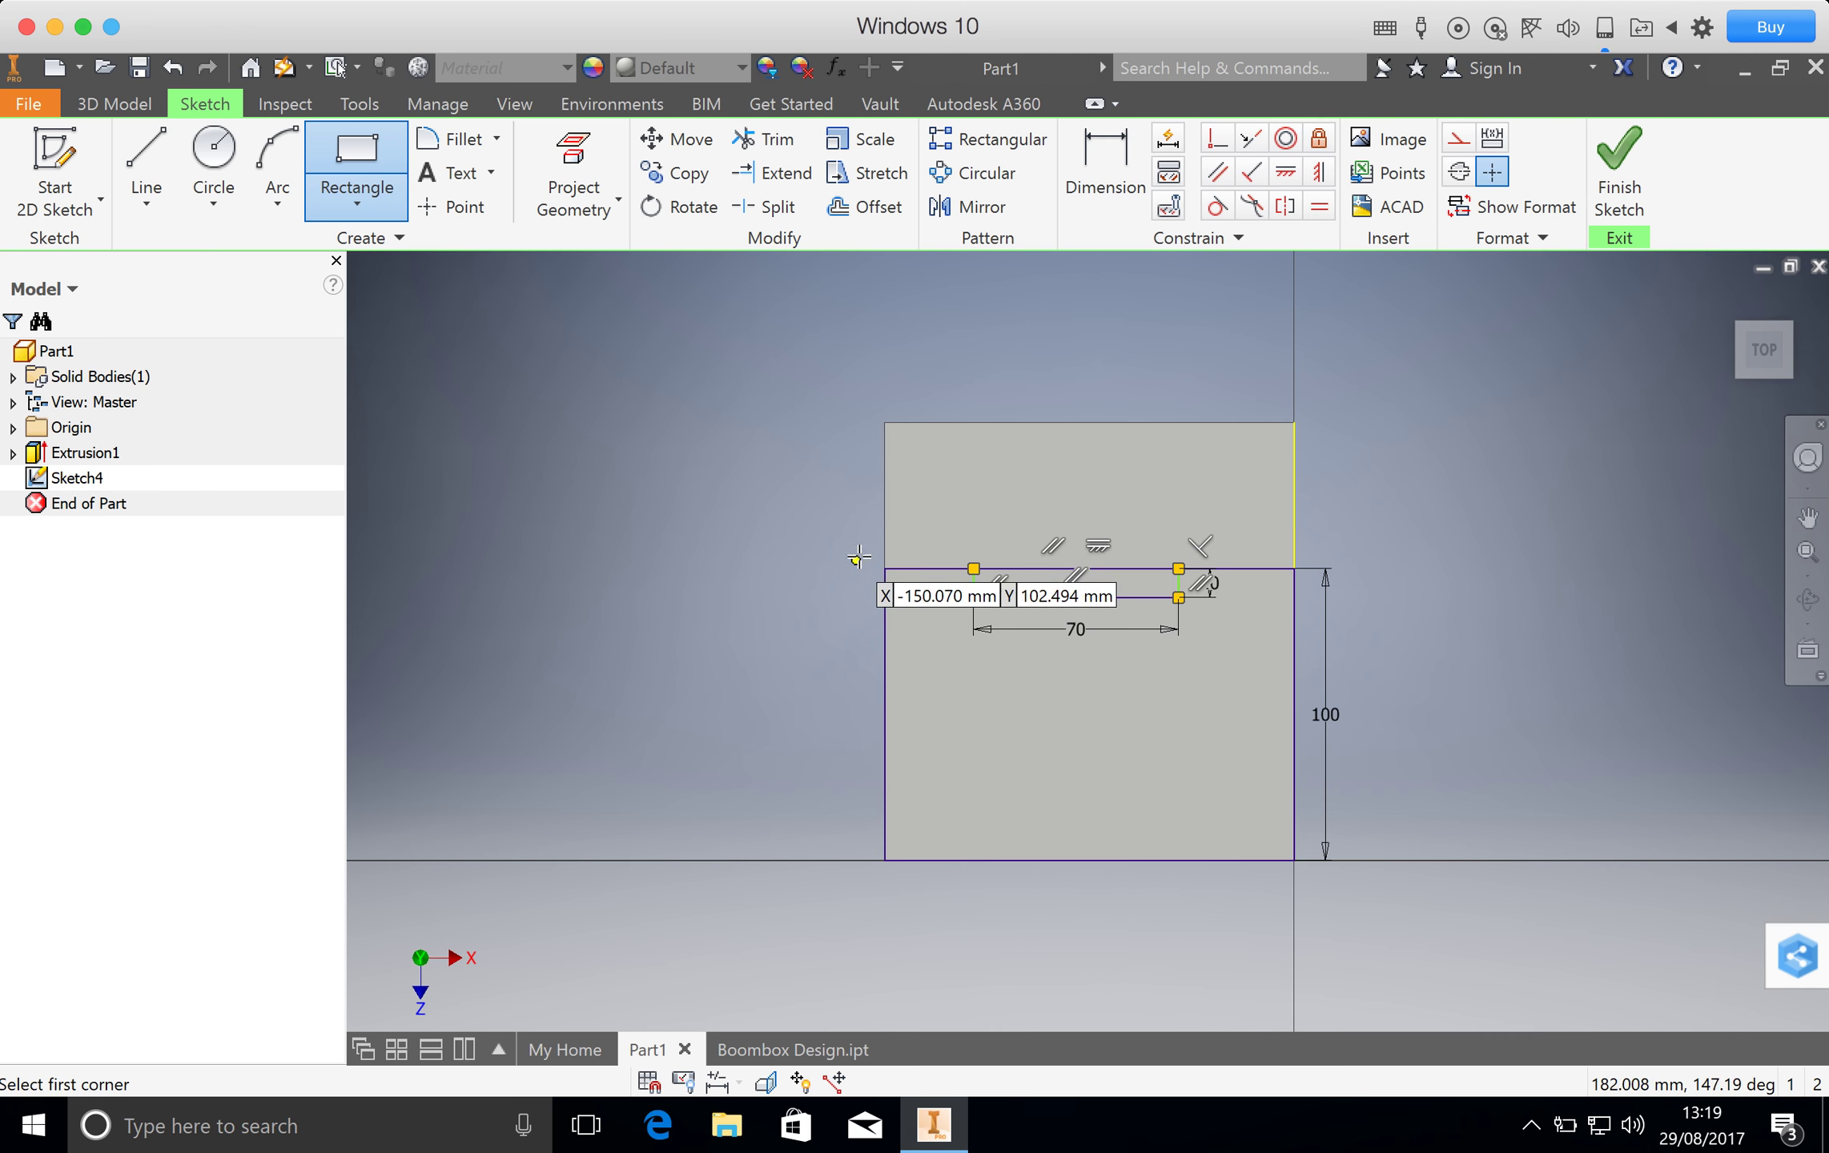
scroll(841, 558, up, 2)
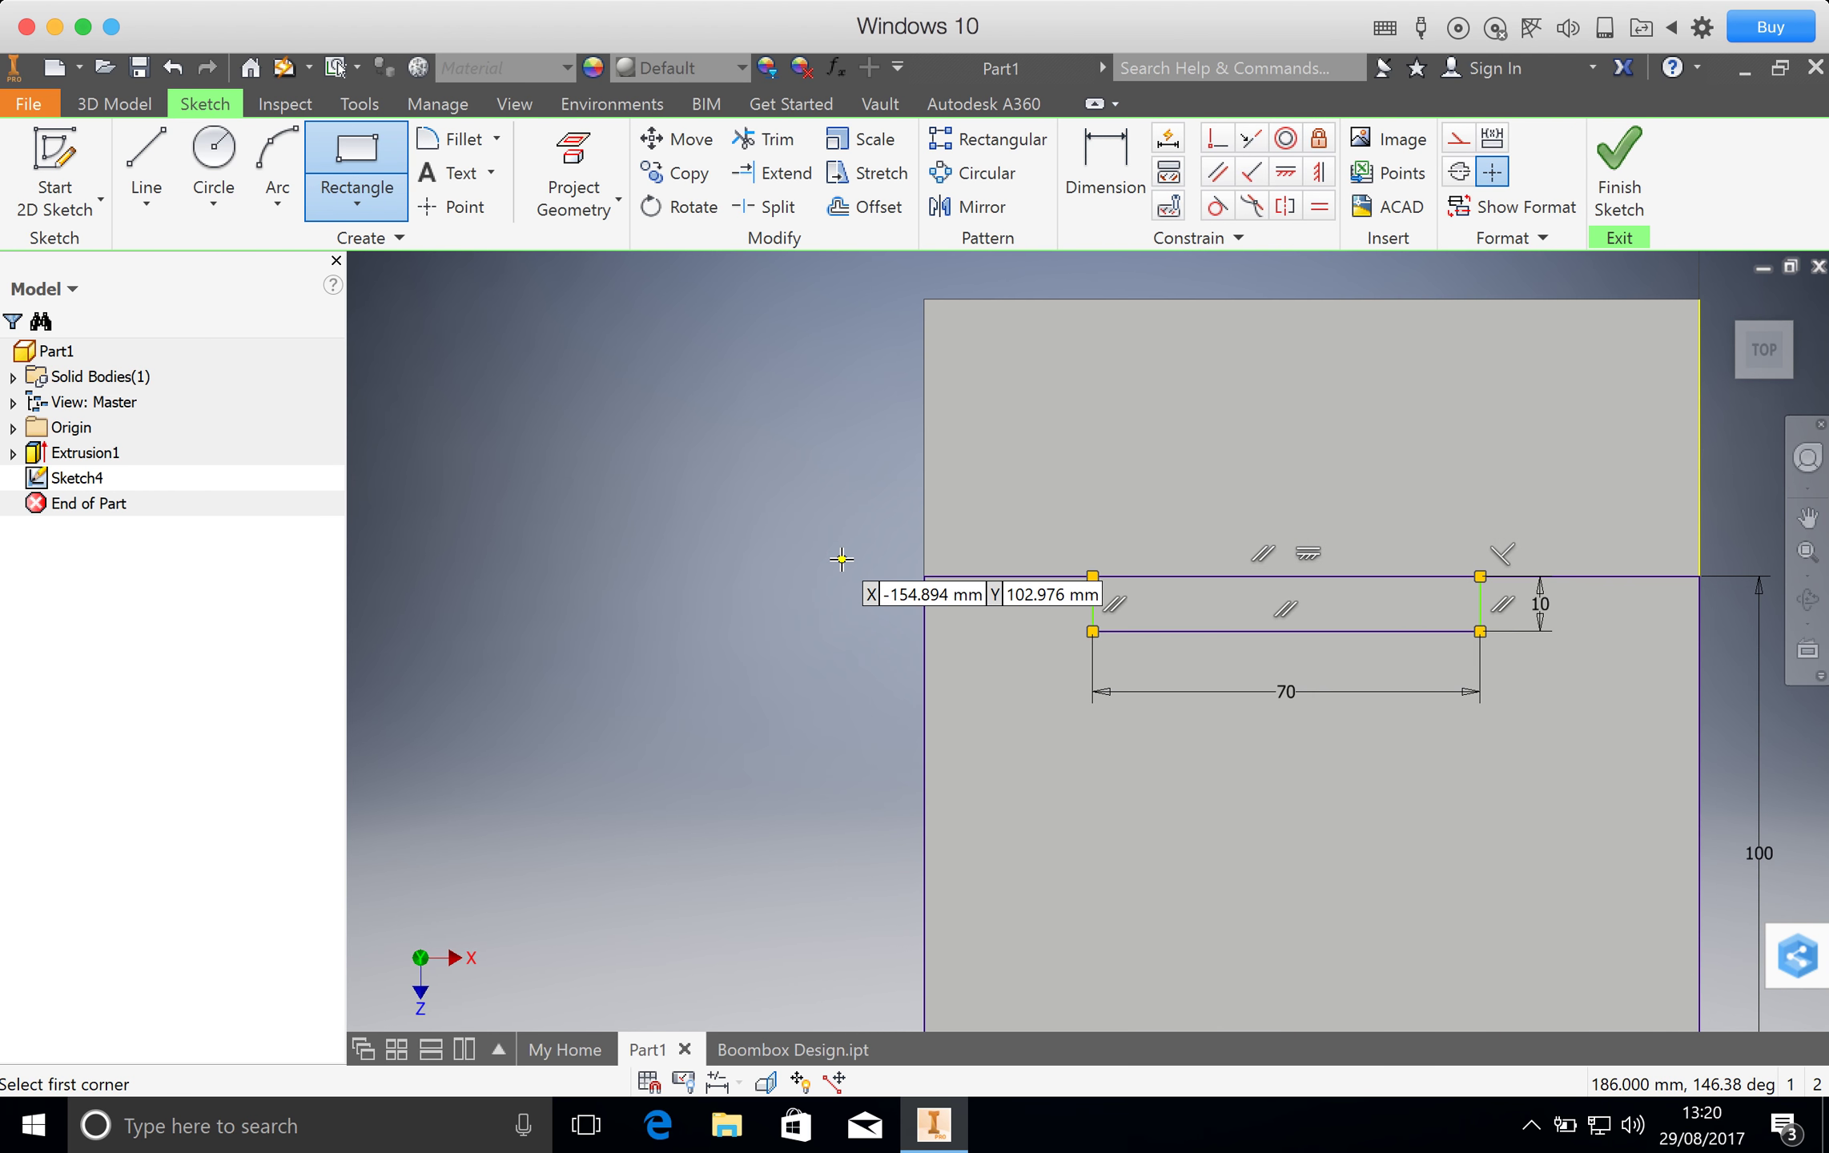
scroll(841, 558, down, 1)
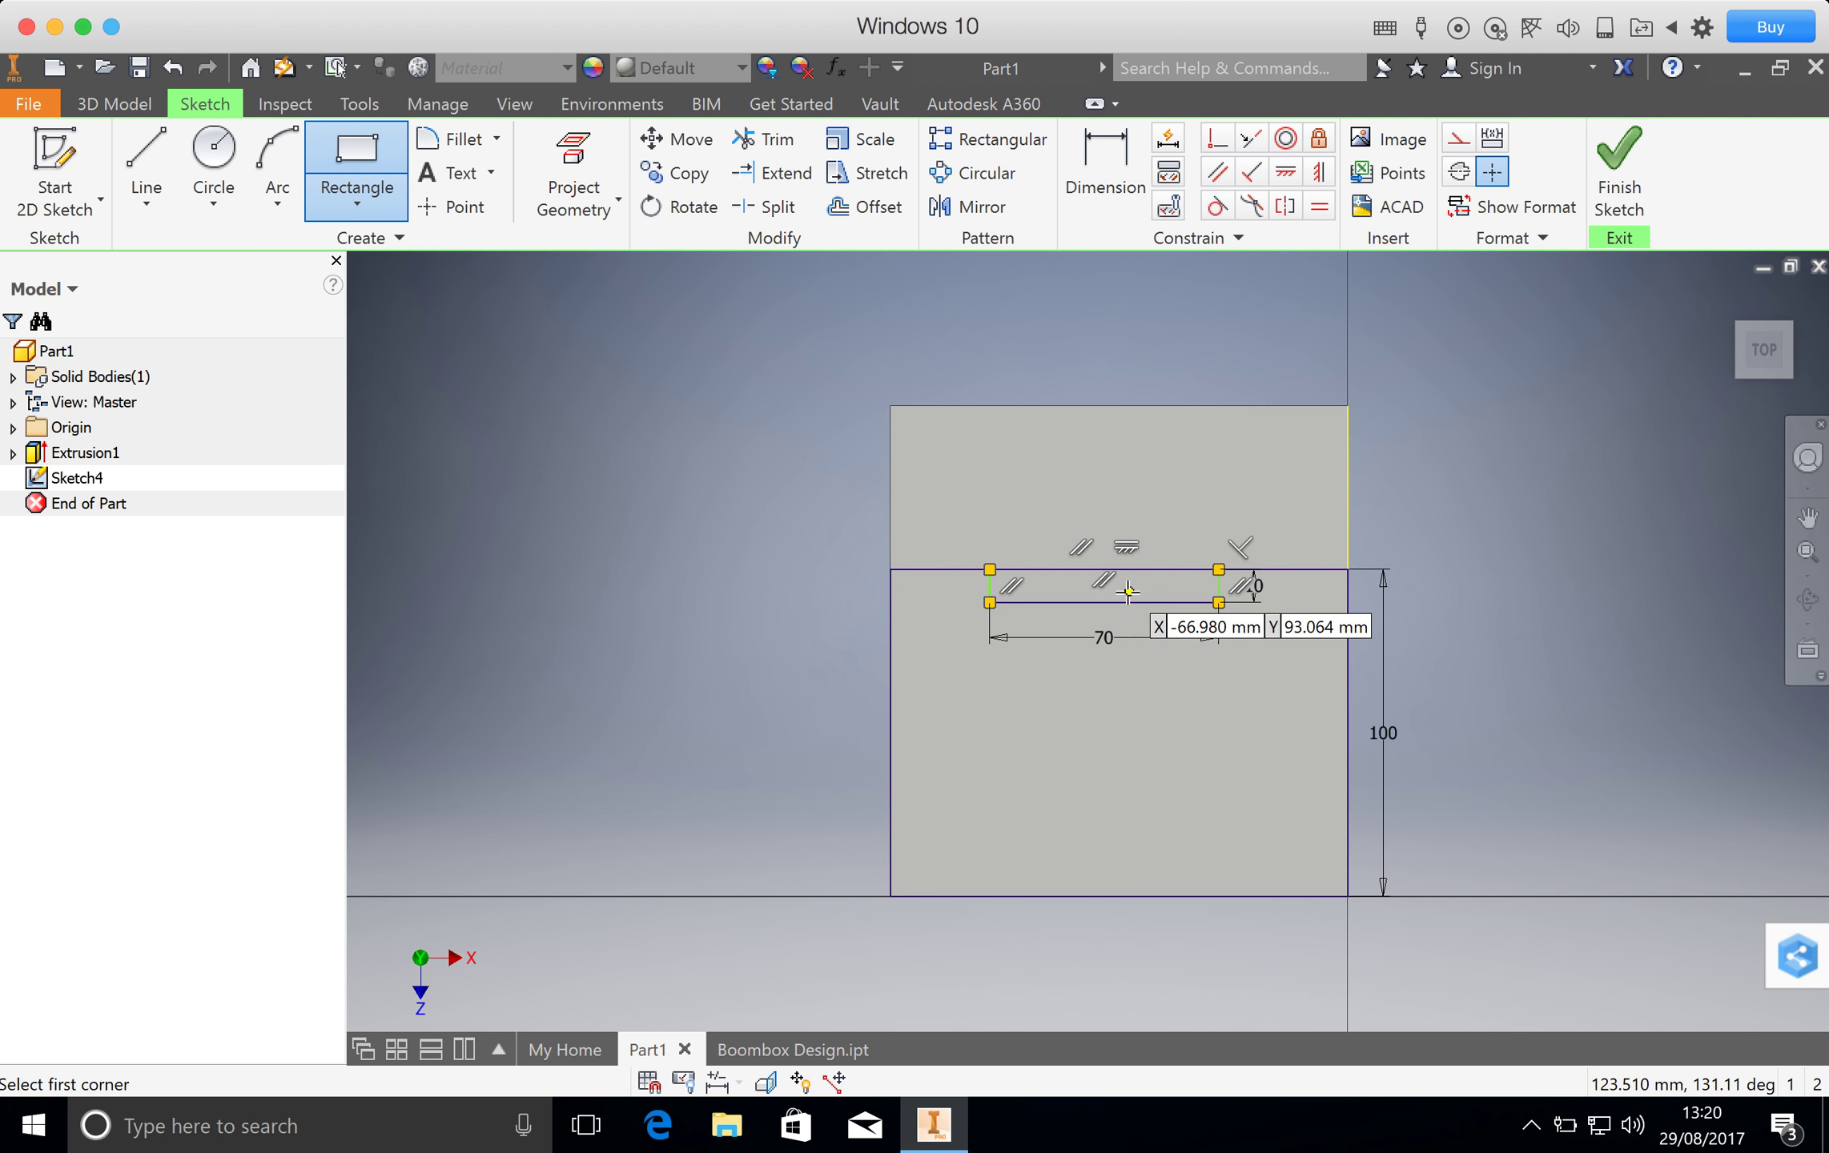
scroll(1105, 591, up, 5)
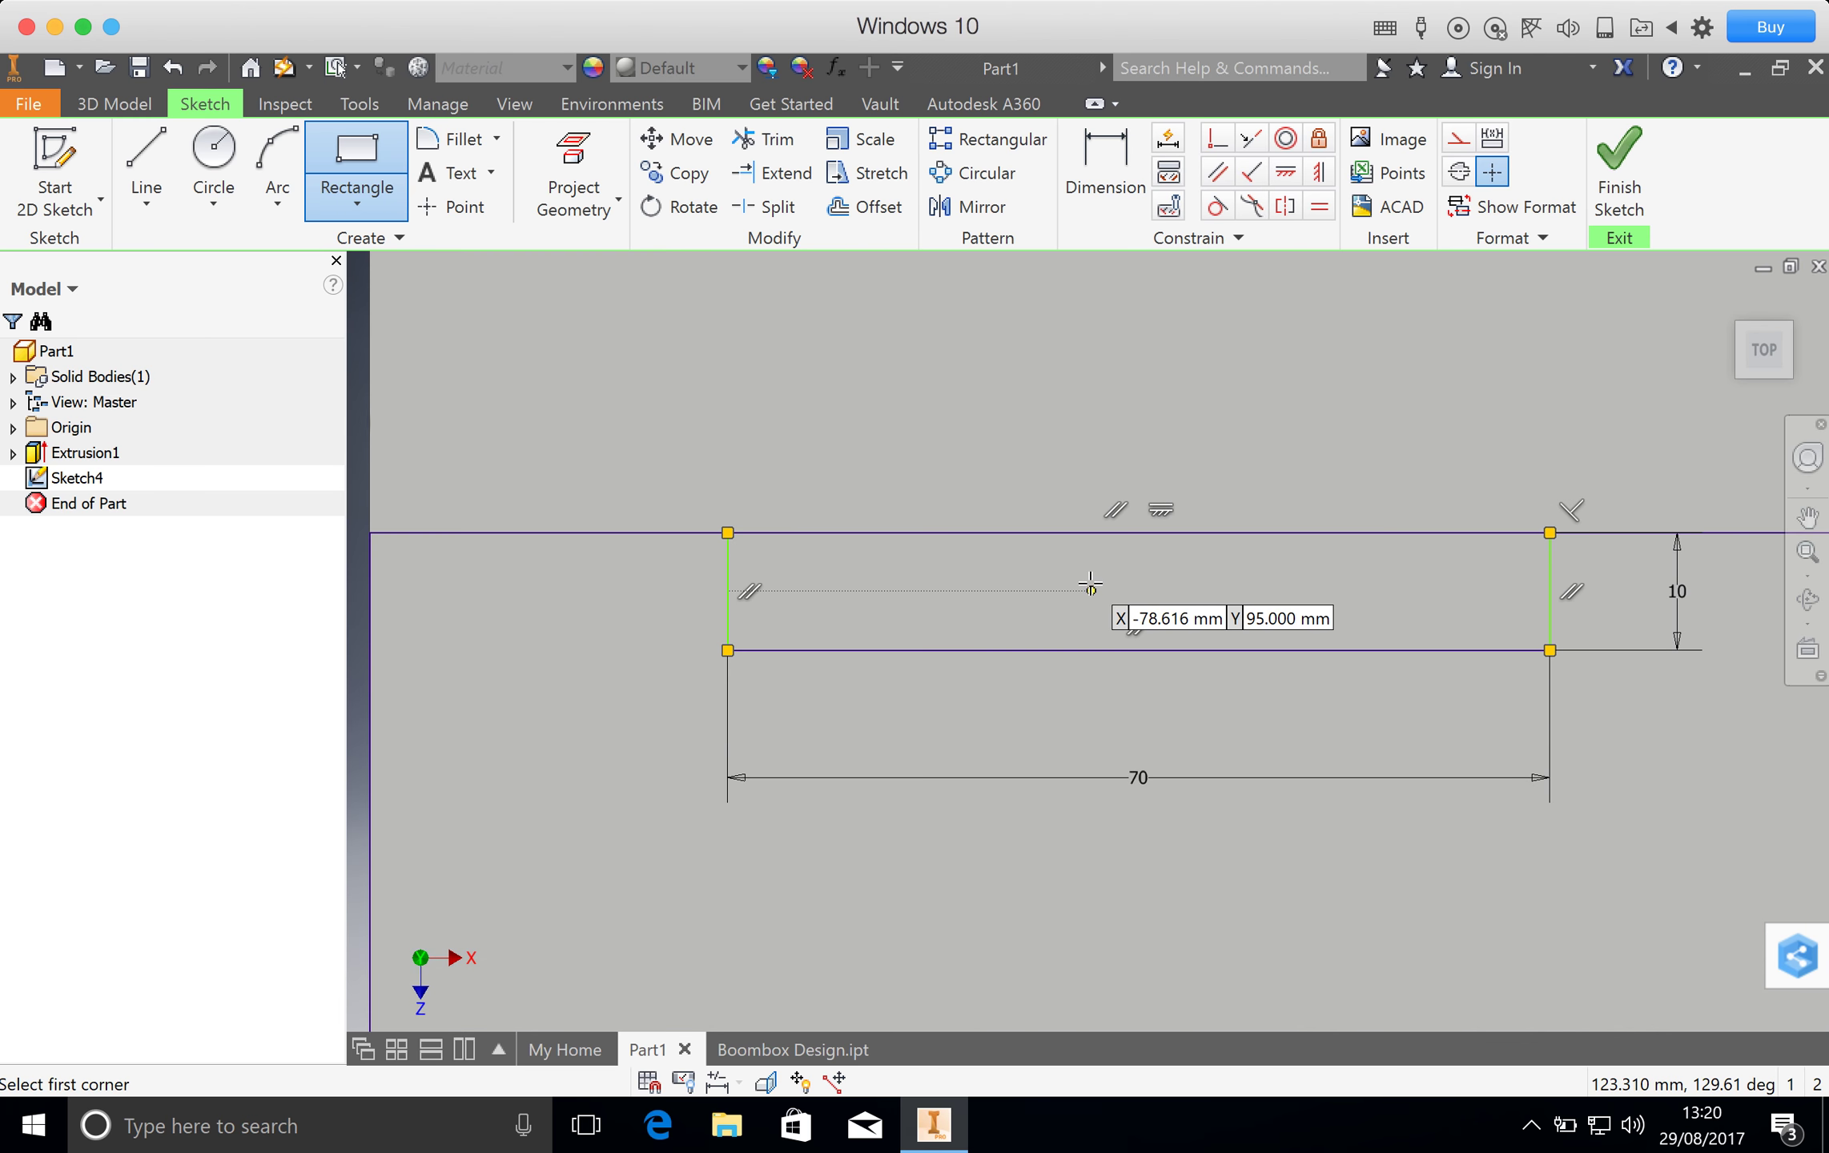
scroll(1090, 585, down, 4)
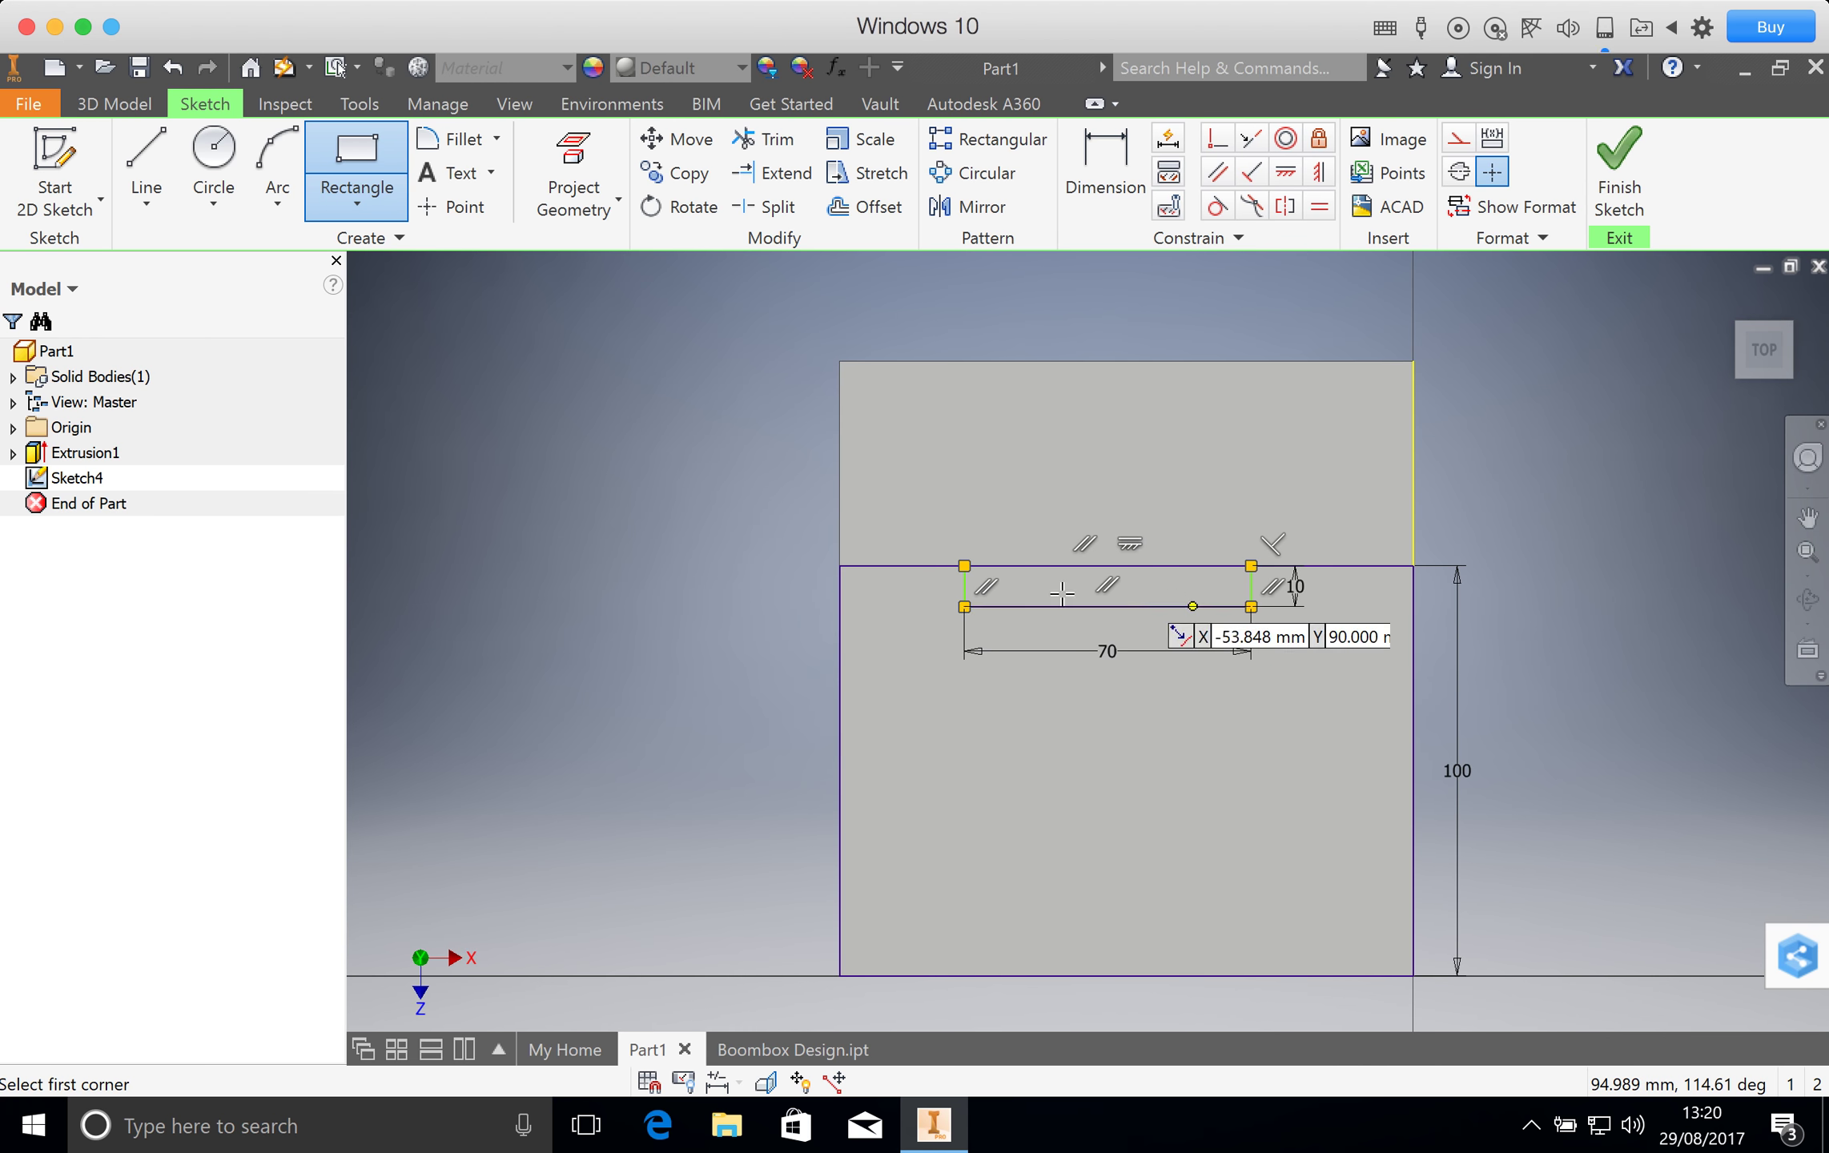
Dimension the slot's left edge 35 mm from the outline's left edge.
click(1120, 174)
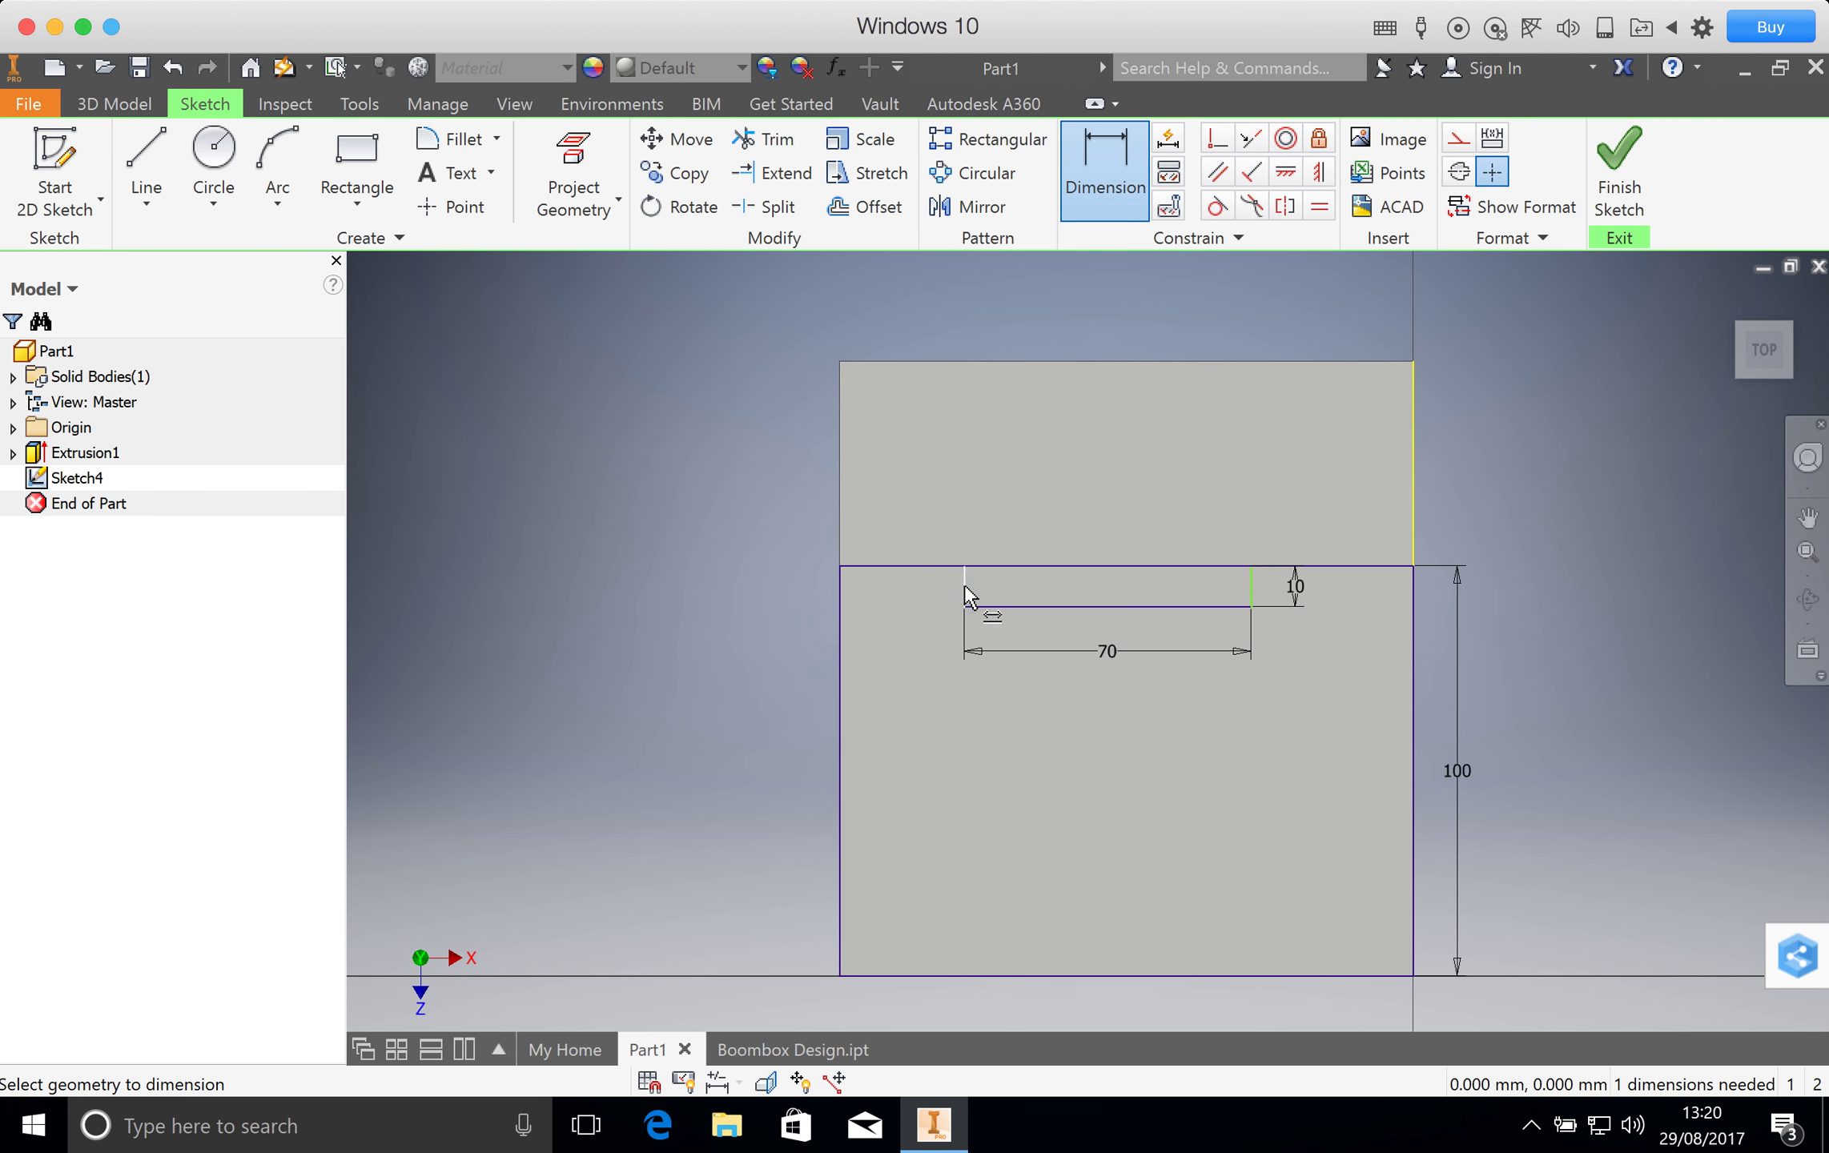
click(839, 592)
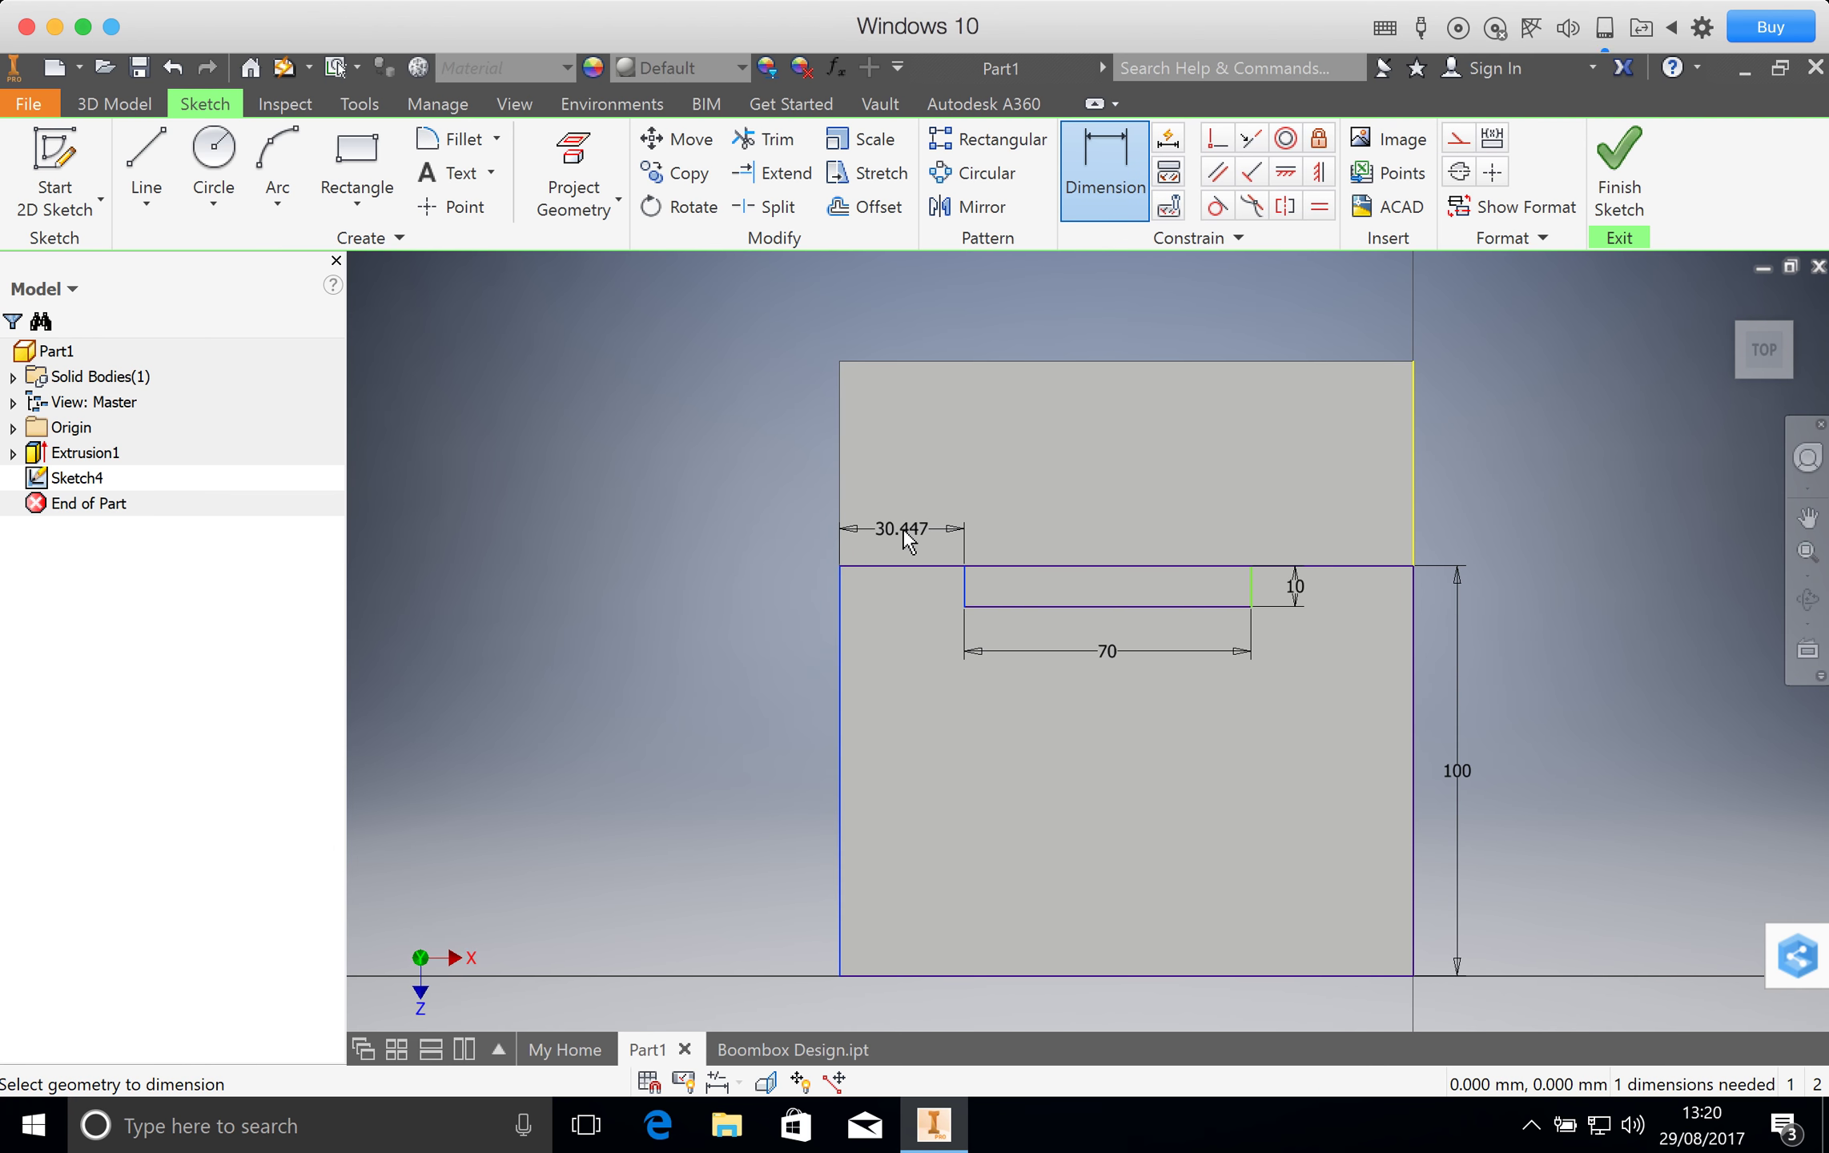
key(Escape)
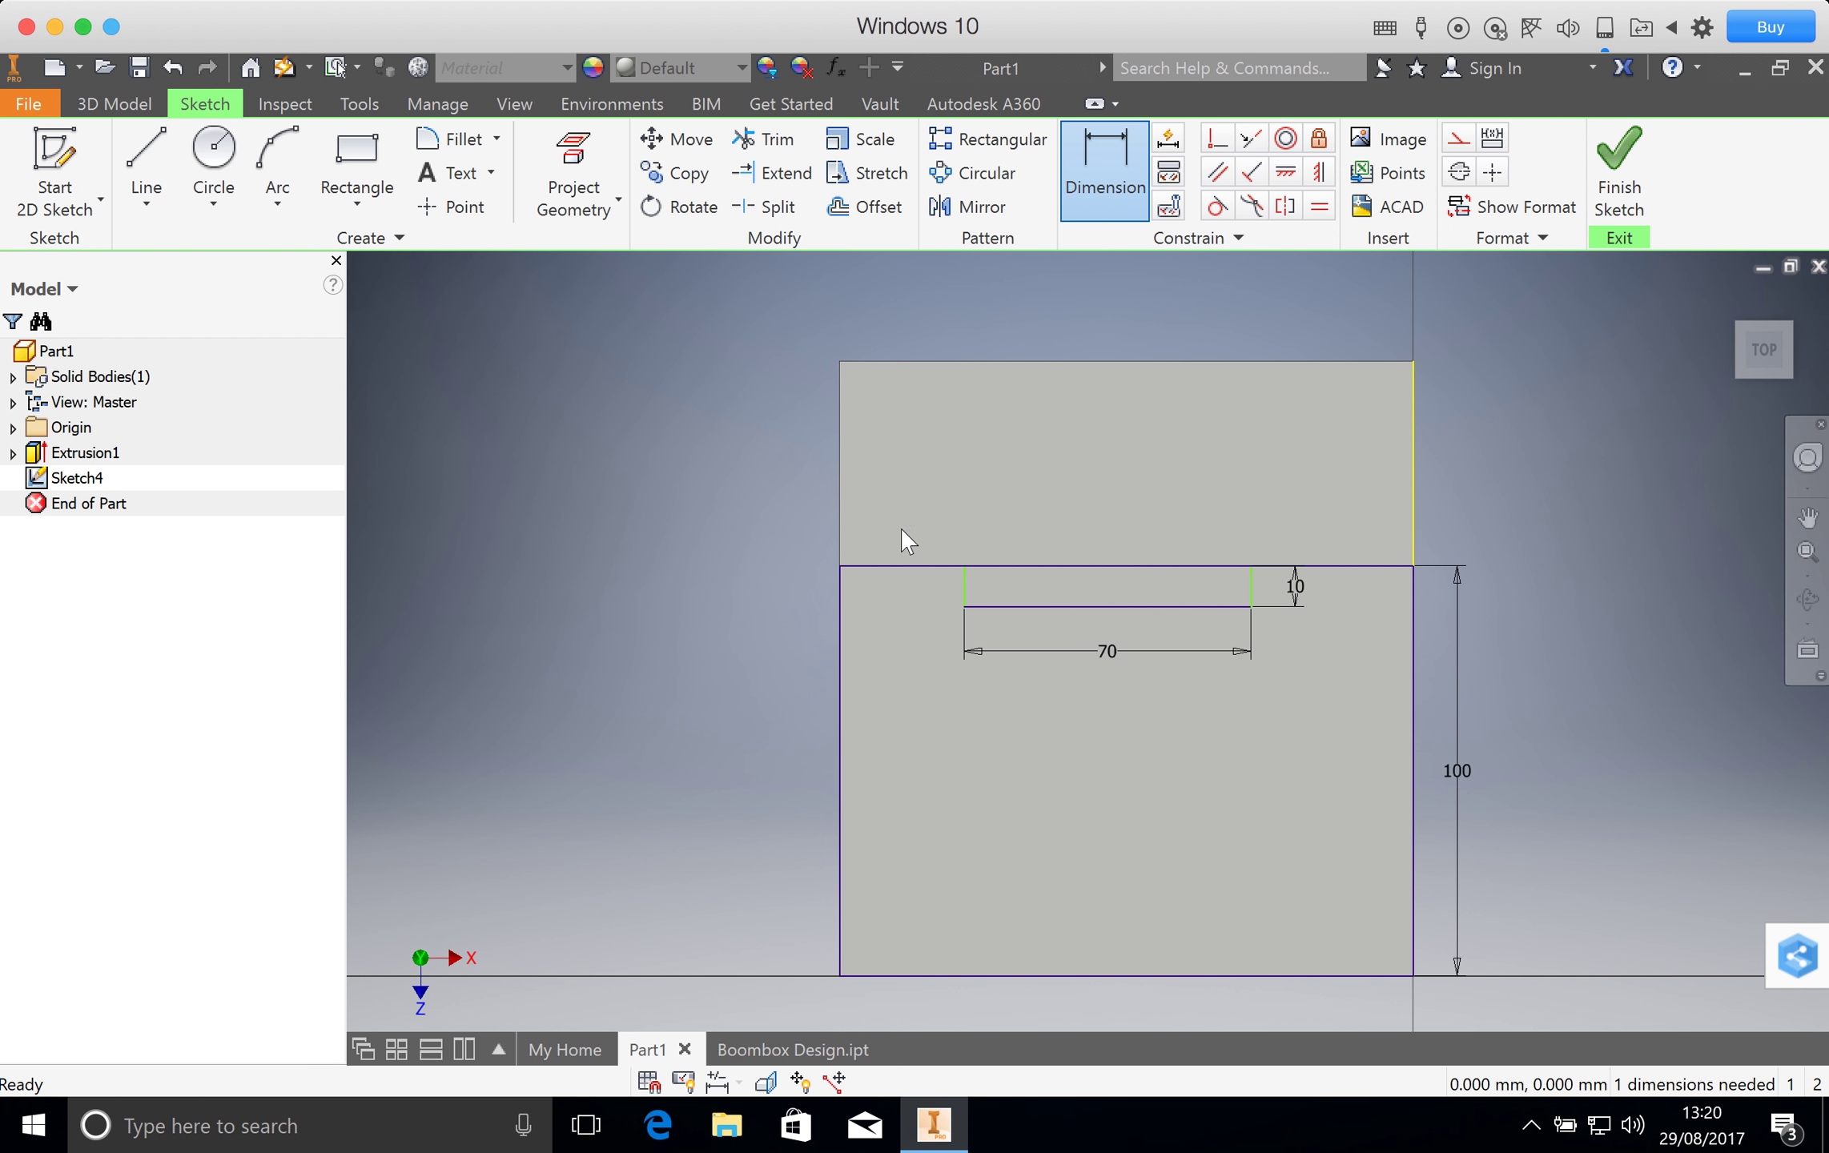
click(1125, 181)
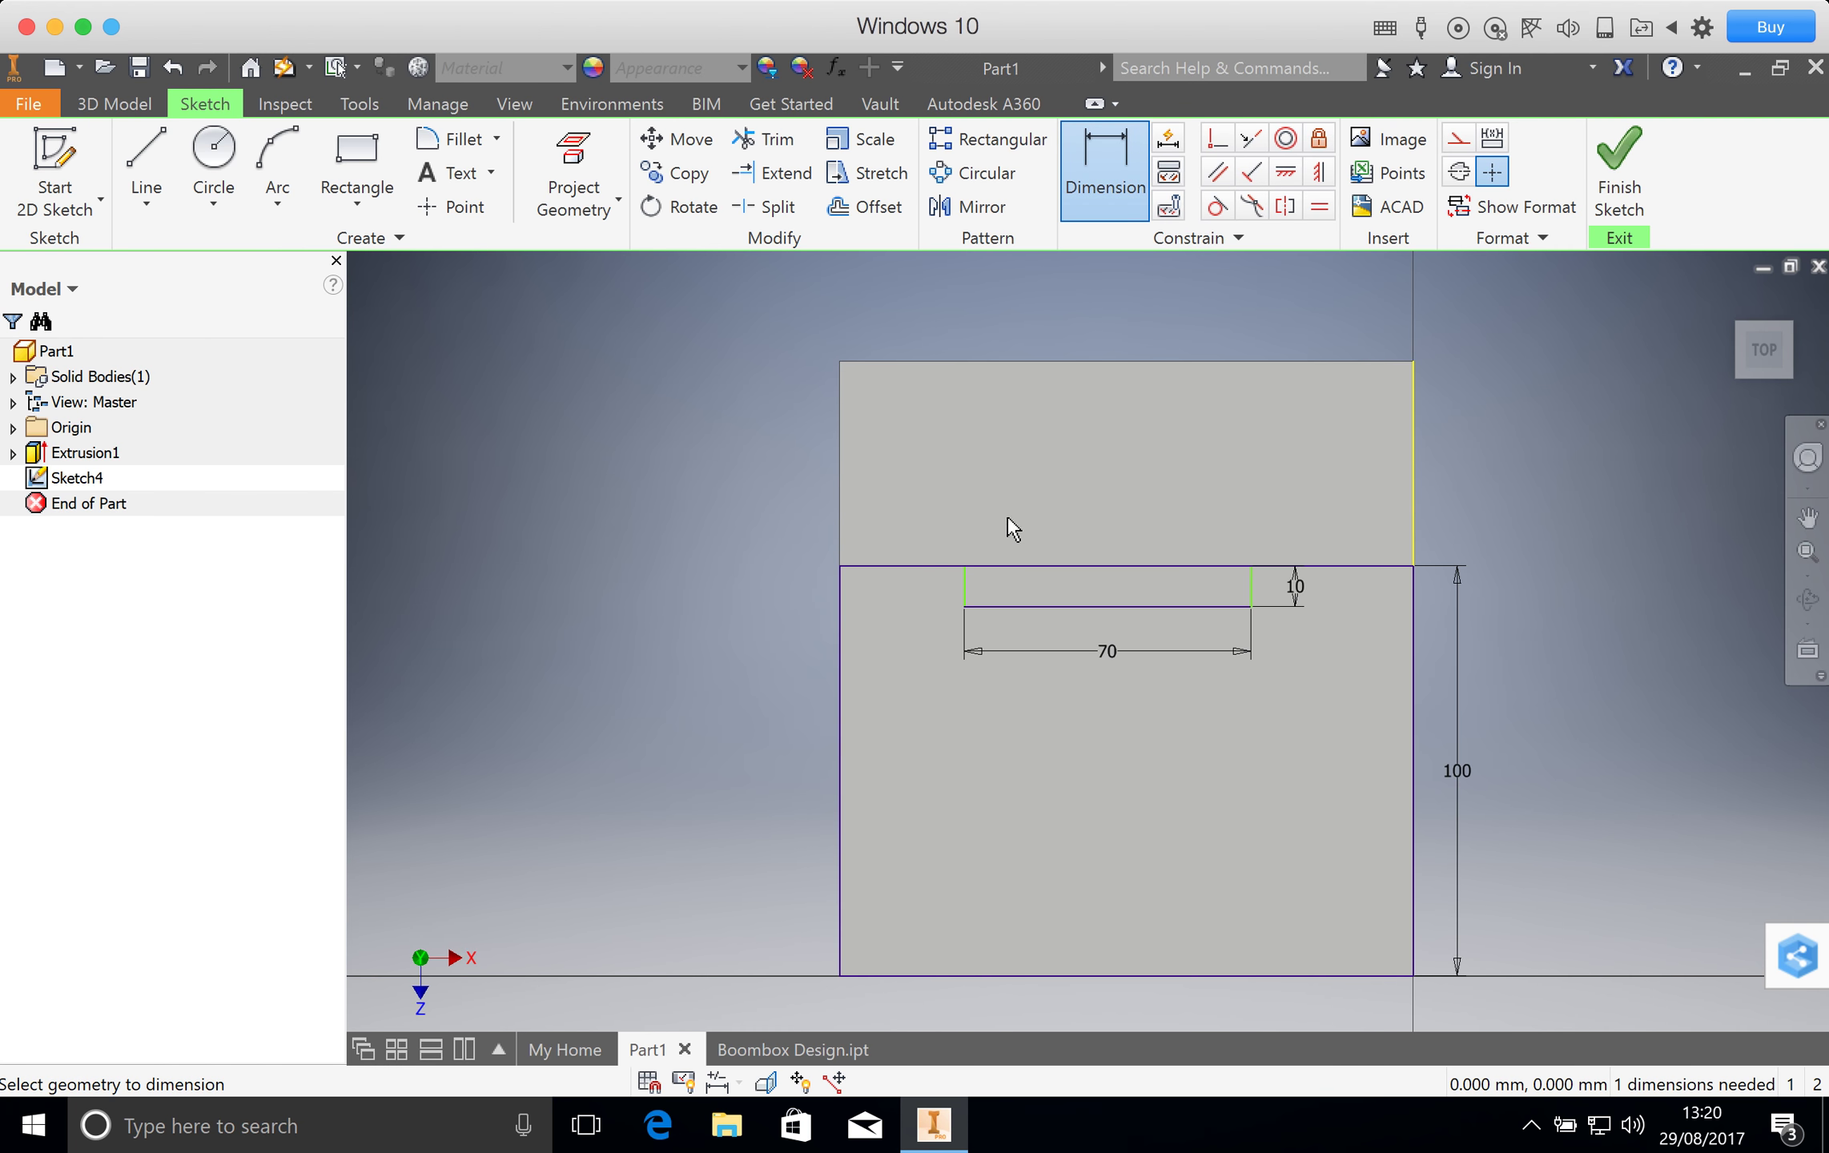
click(965, 584)
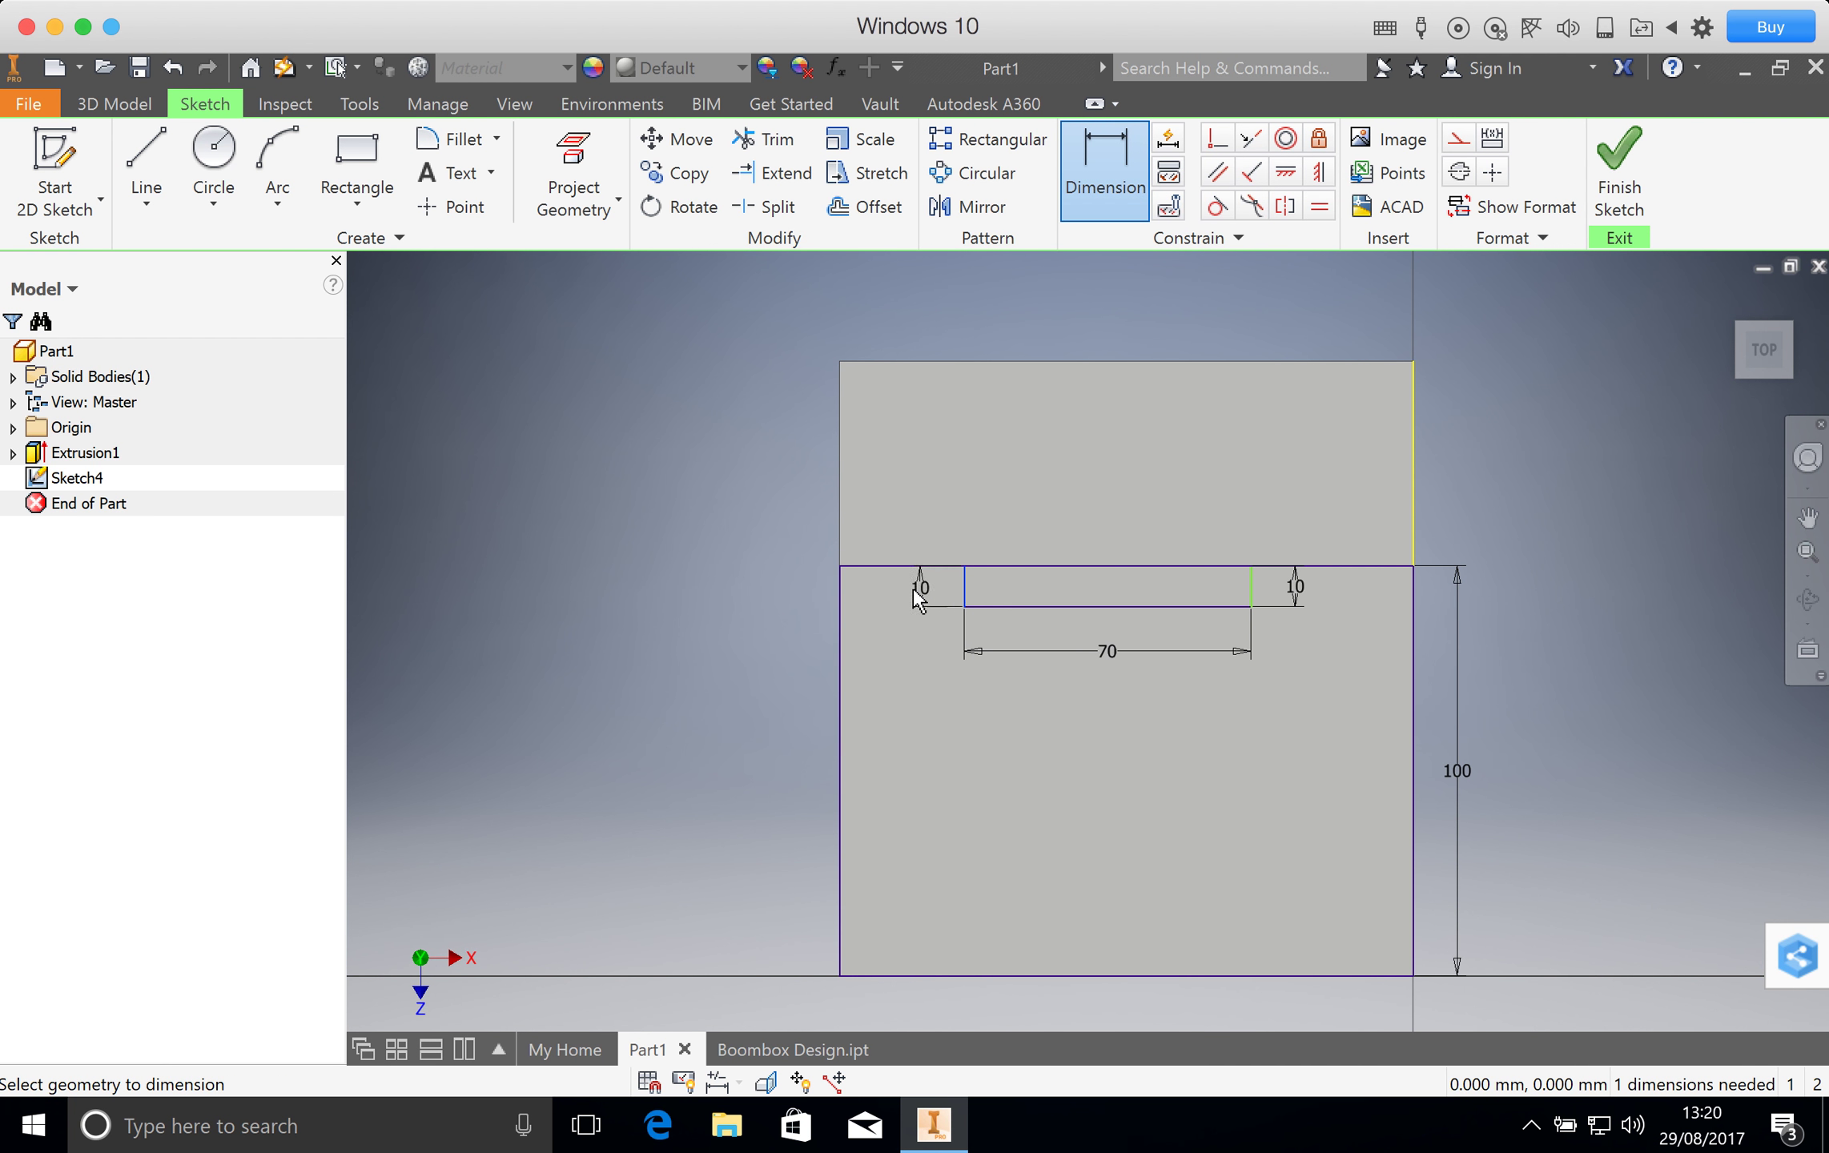
click(838, 588)
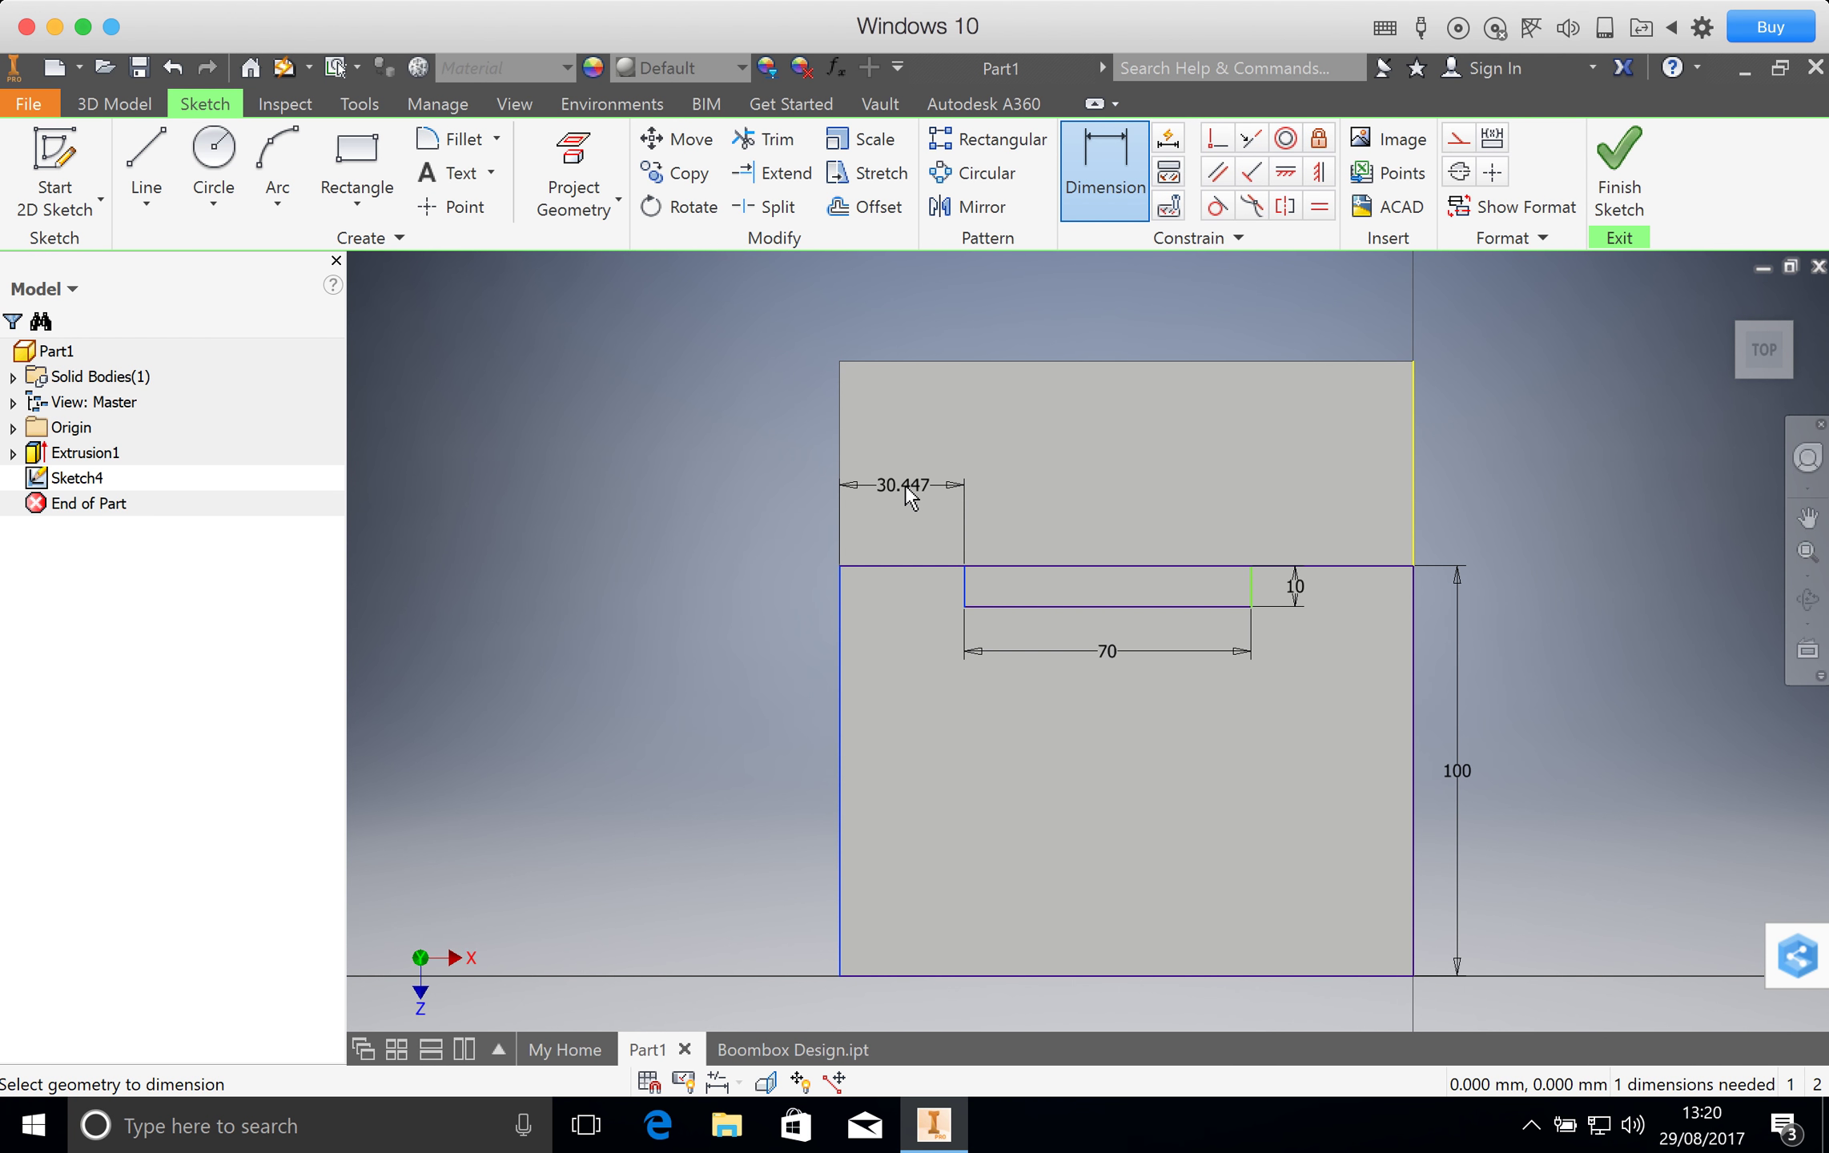
click(905, 484)
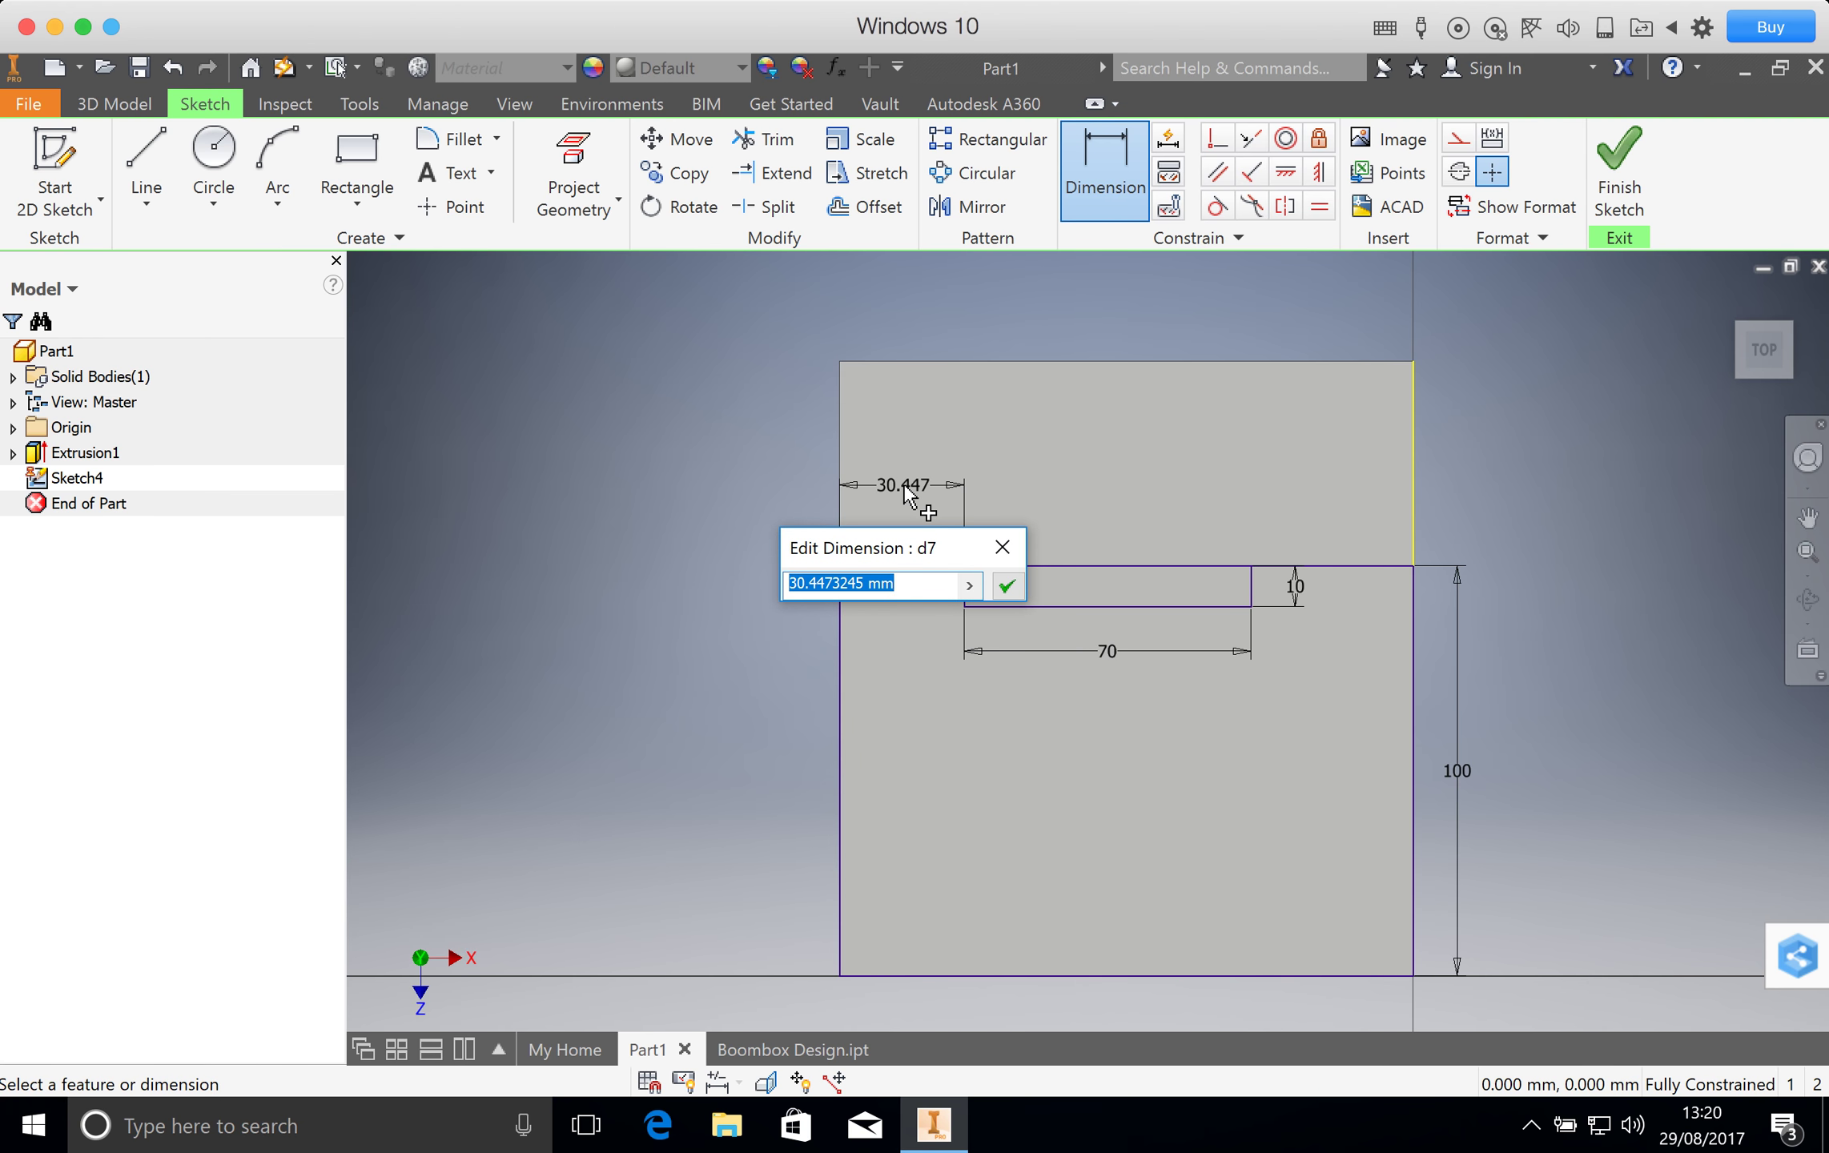
text(35)
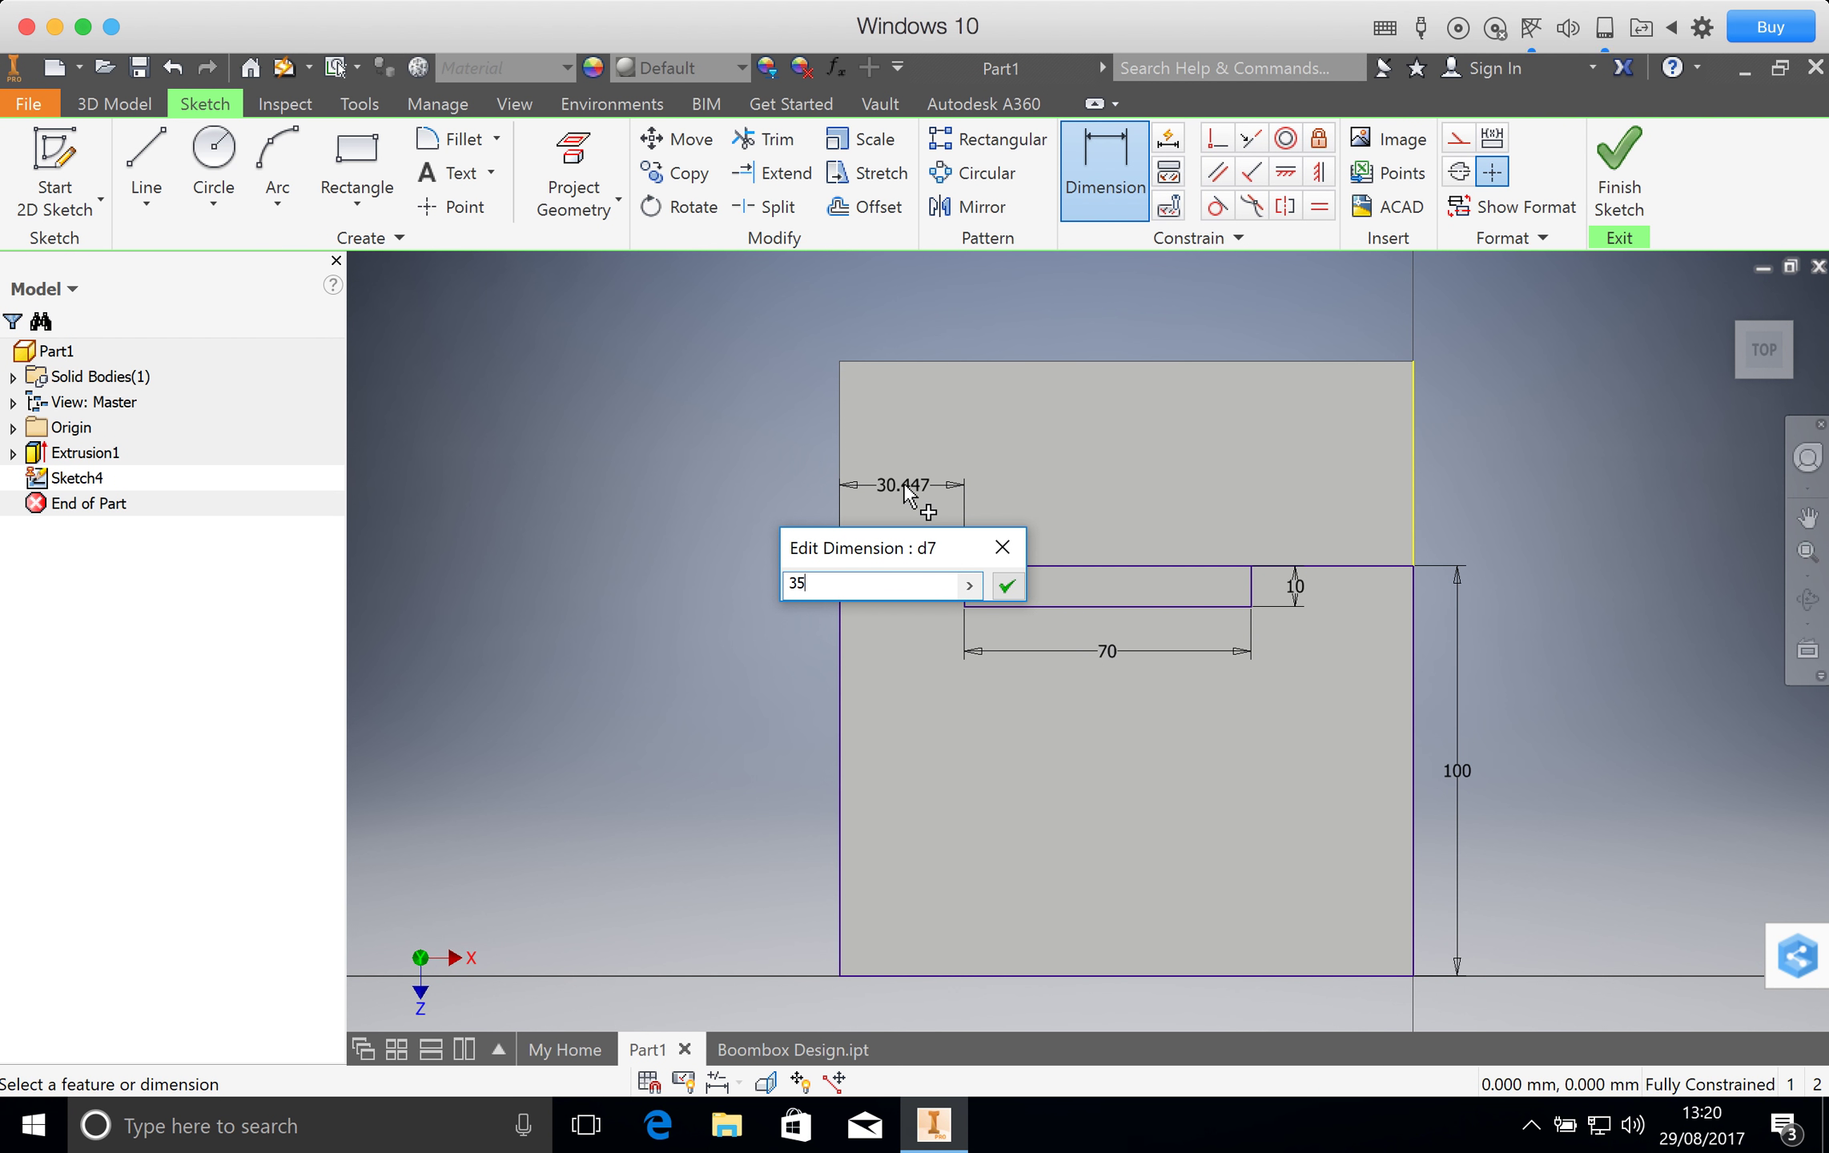
key(Return)
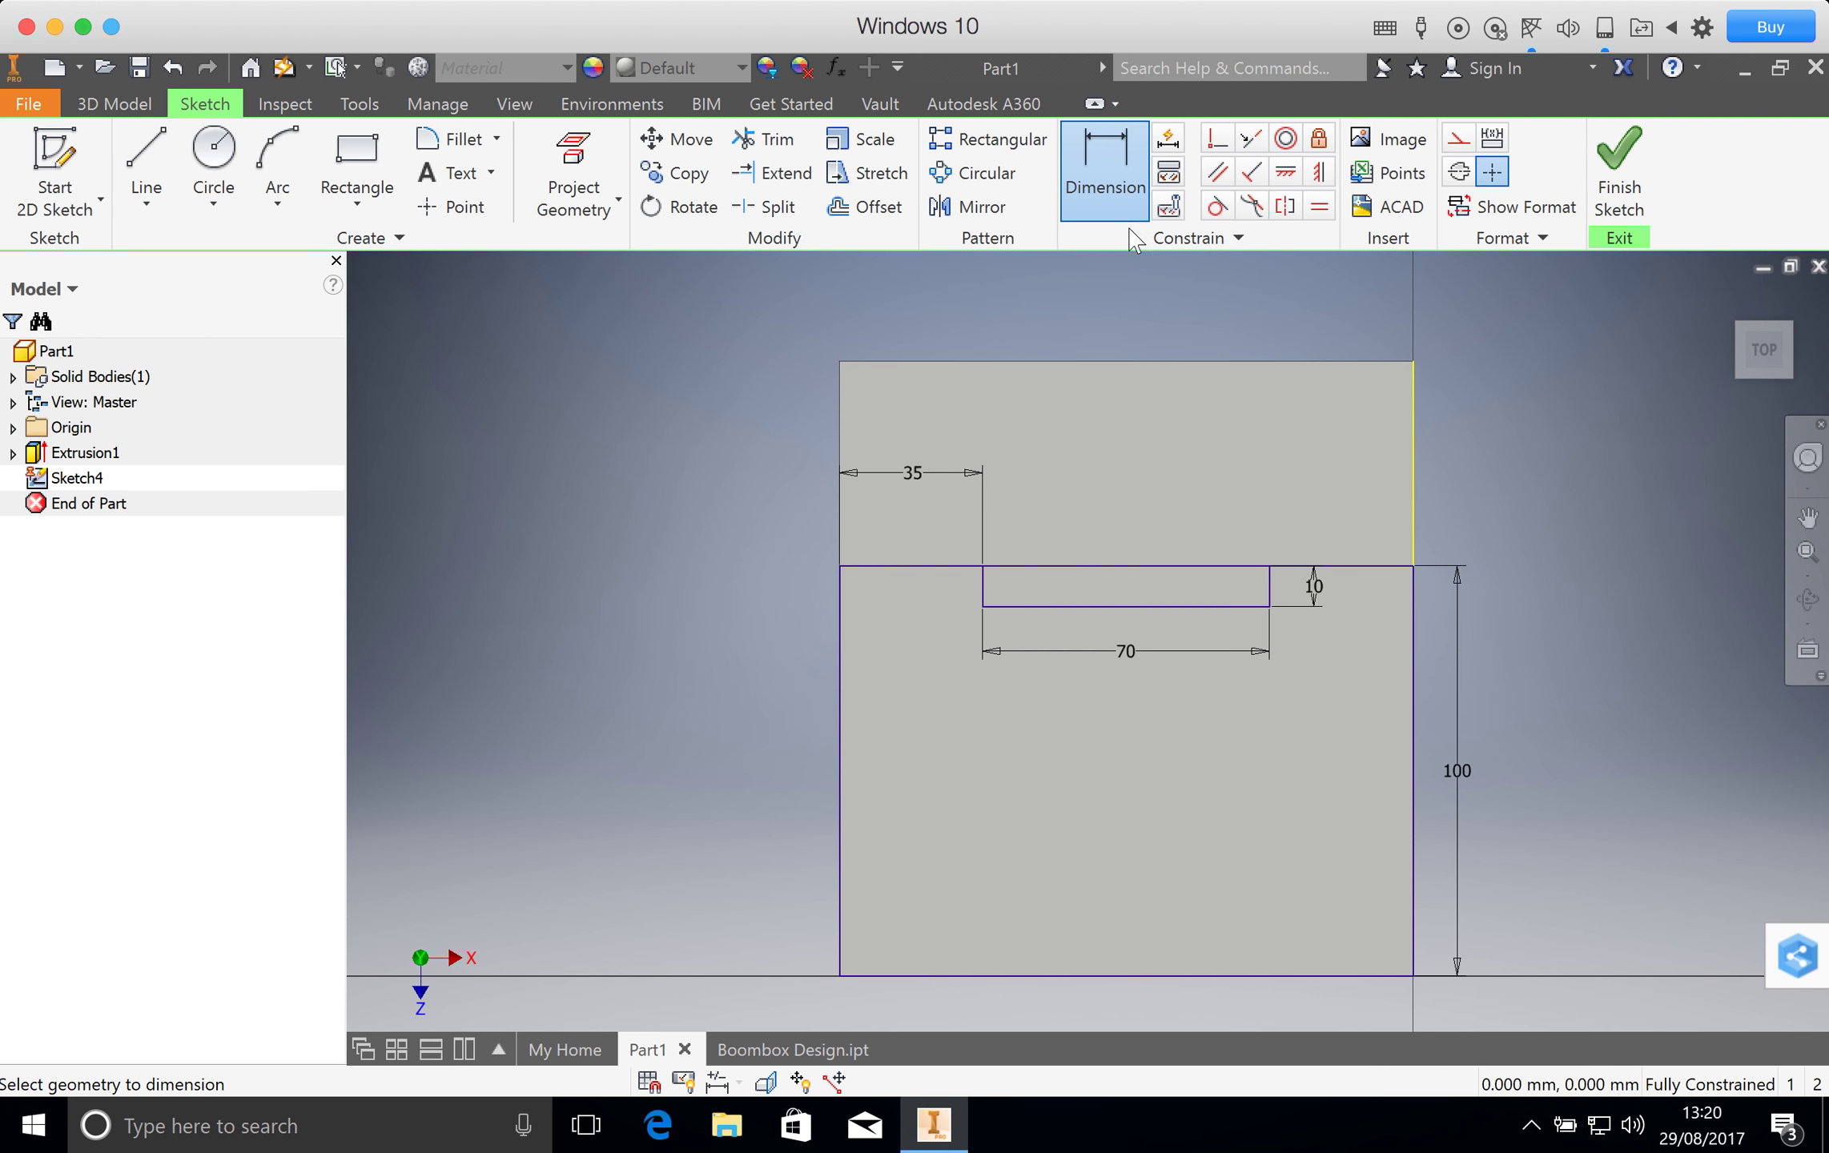
Add the slot's right gap as a driven (35) reference dimension.
click(1272, 591)
click(1414, 593)
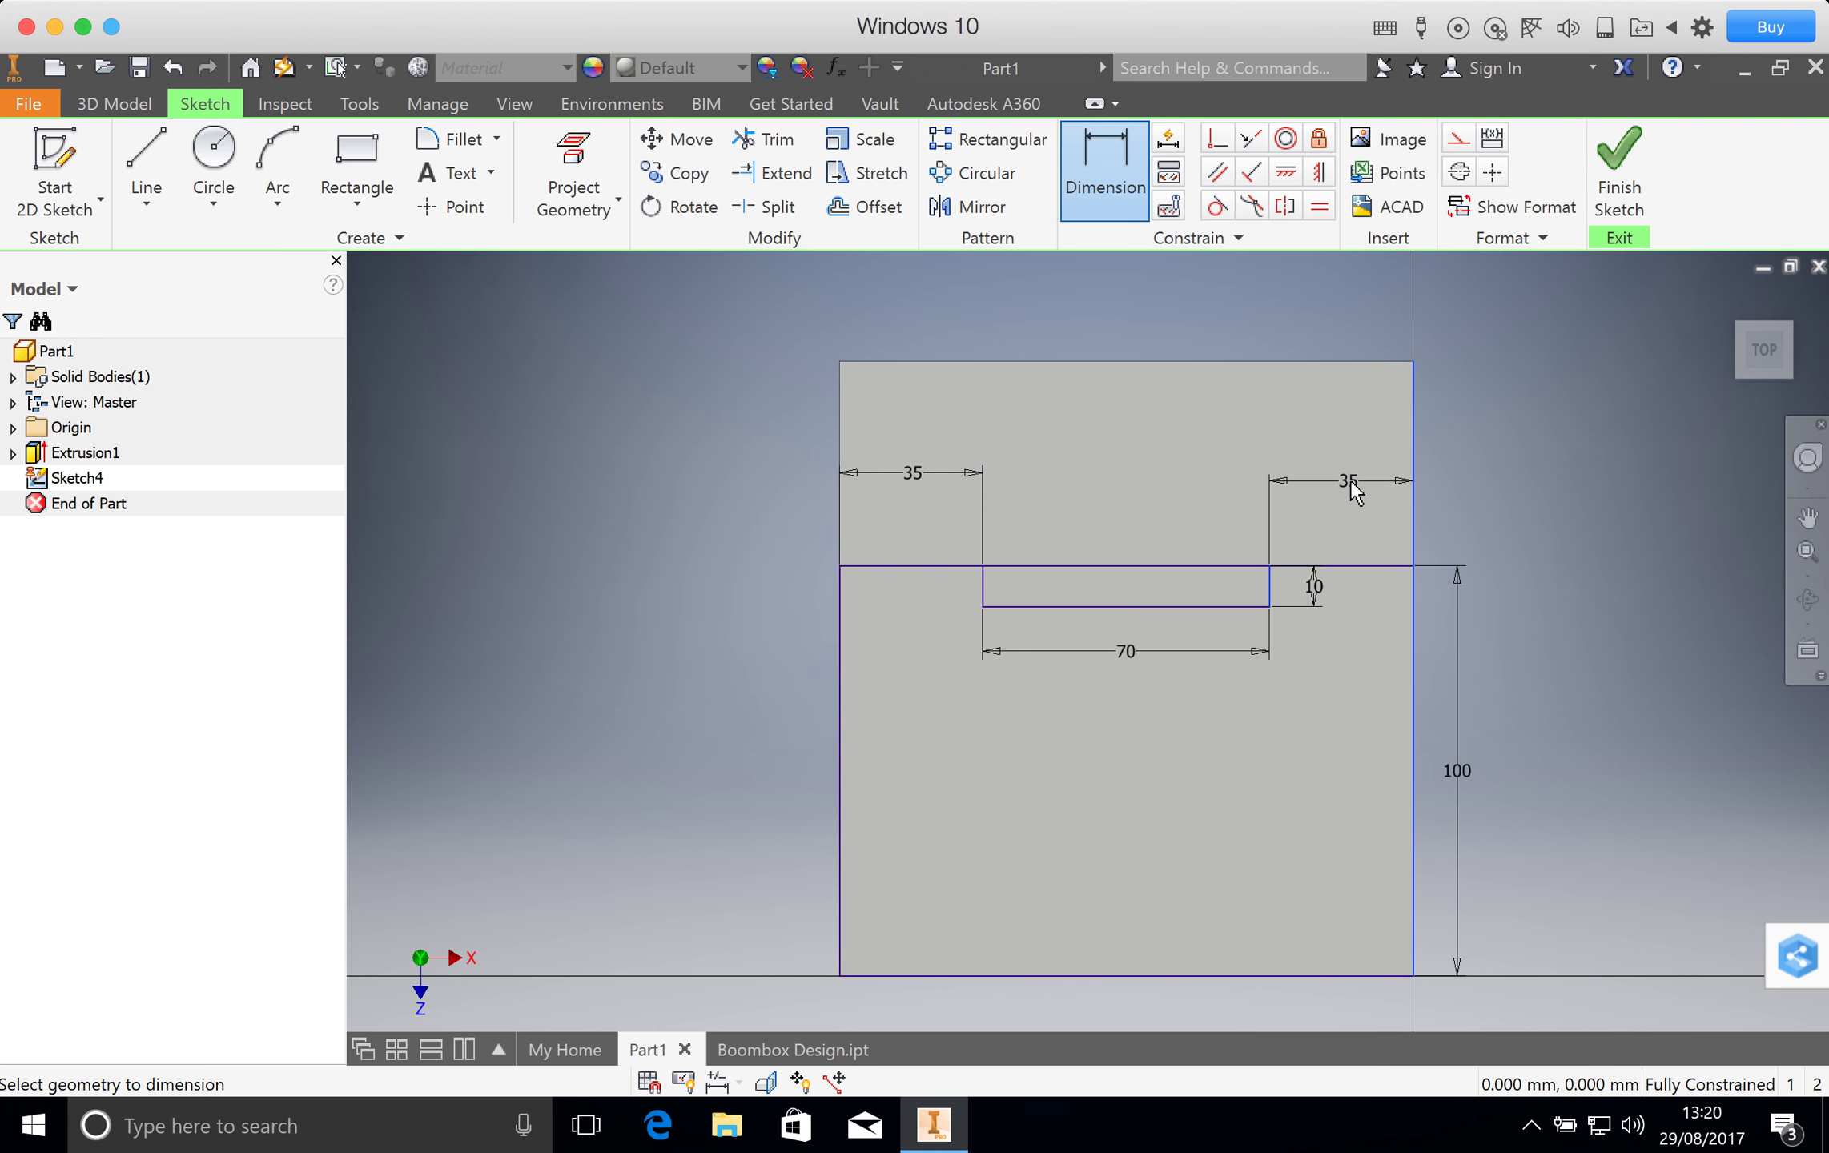
click(1351, 482)
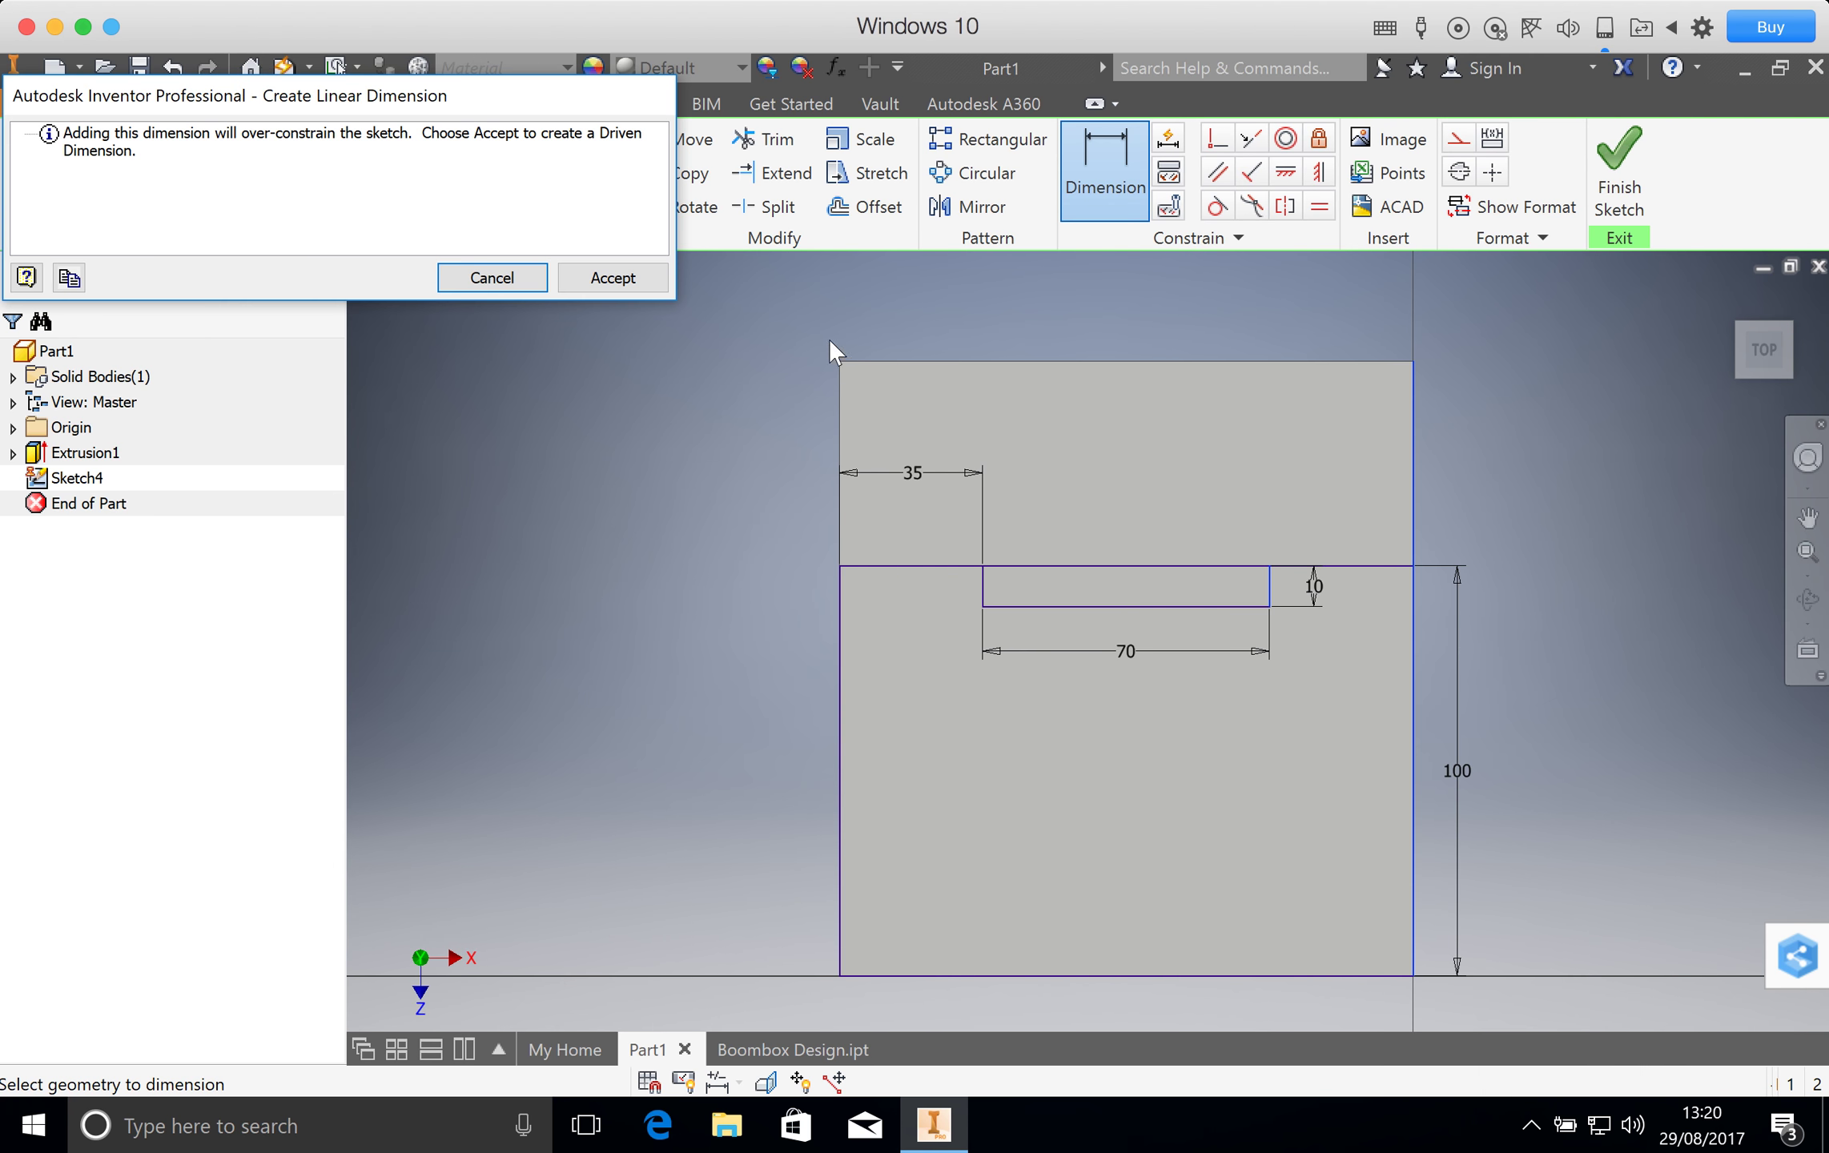
click(640, 276)
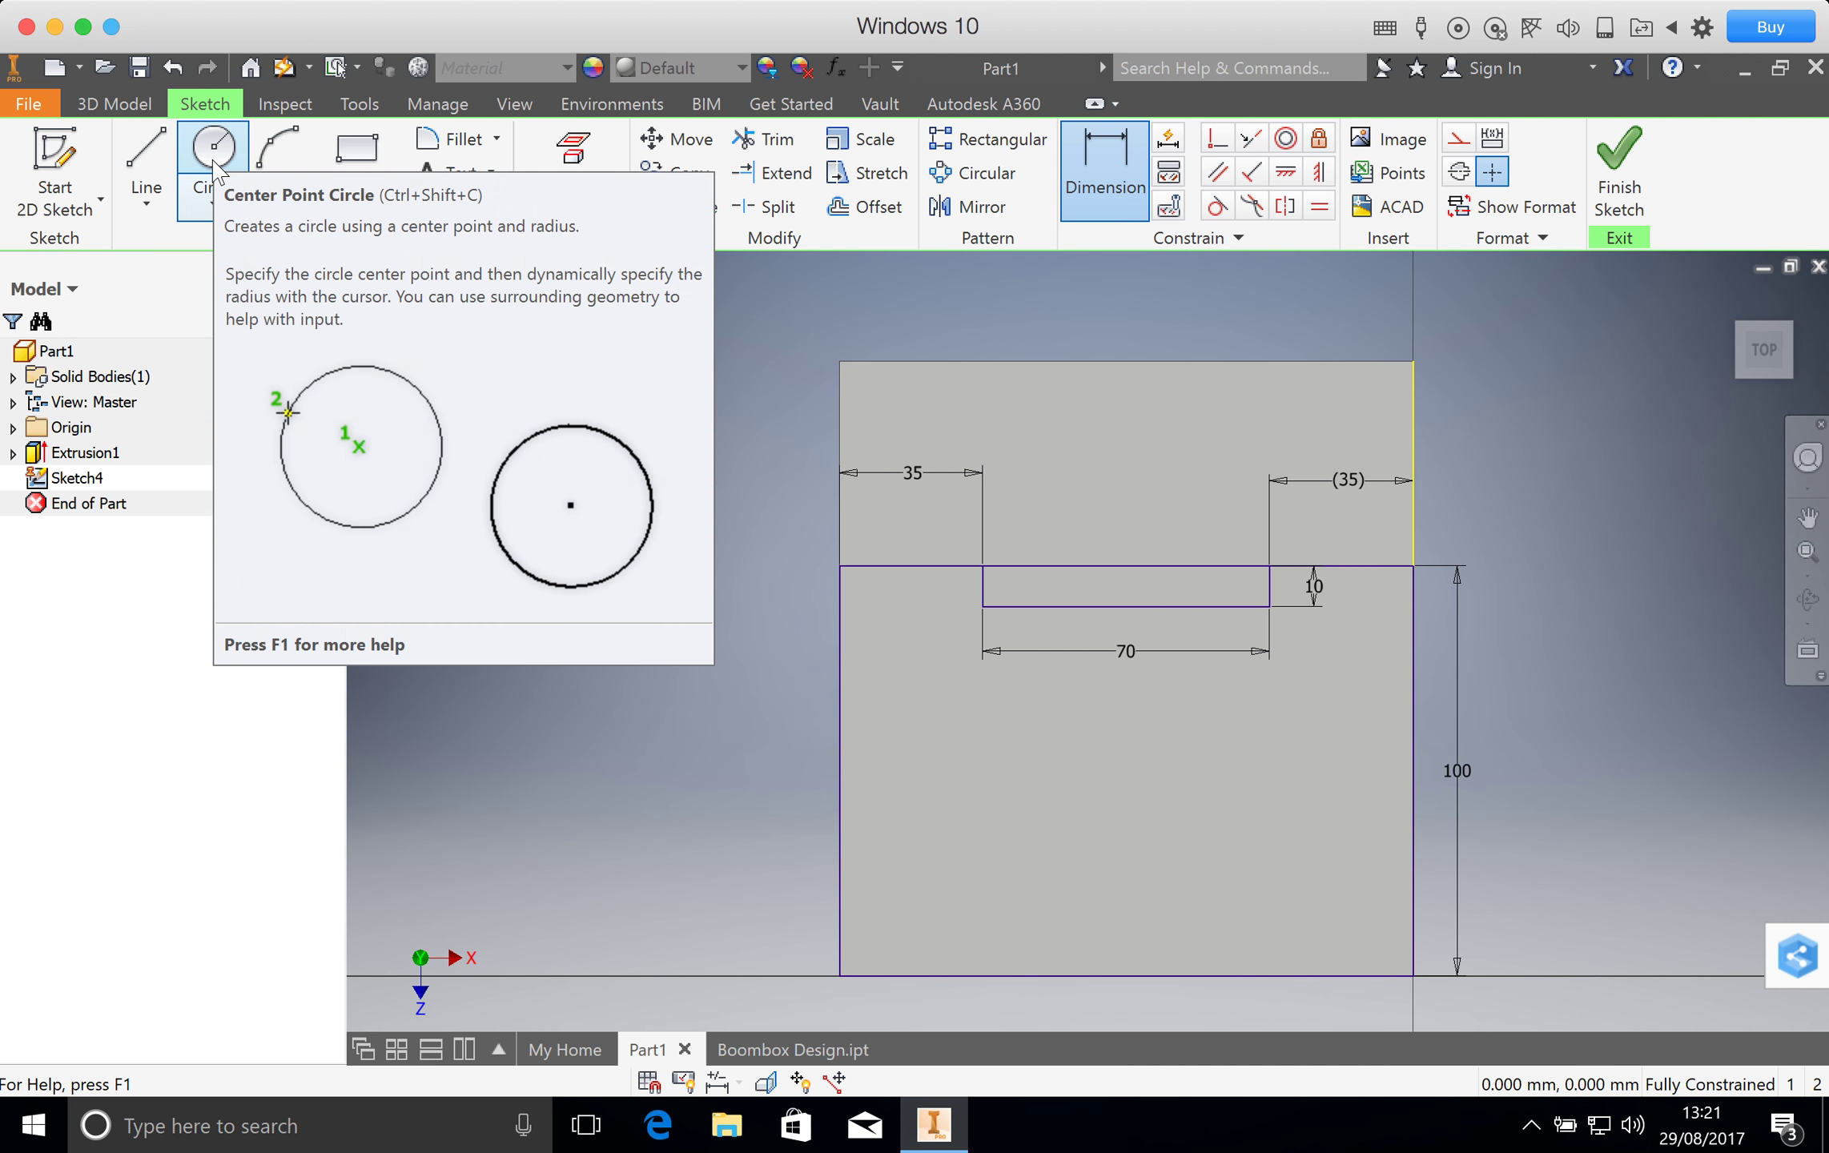
Draw a 54 mm diameter centre-point circle in the lower rectangle below the slot.
click(214, 156)
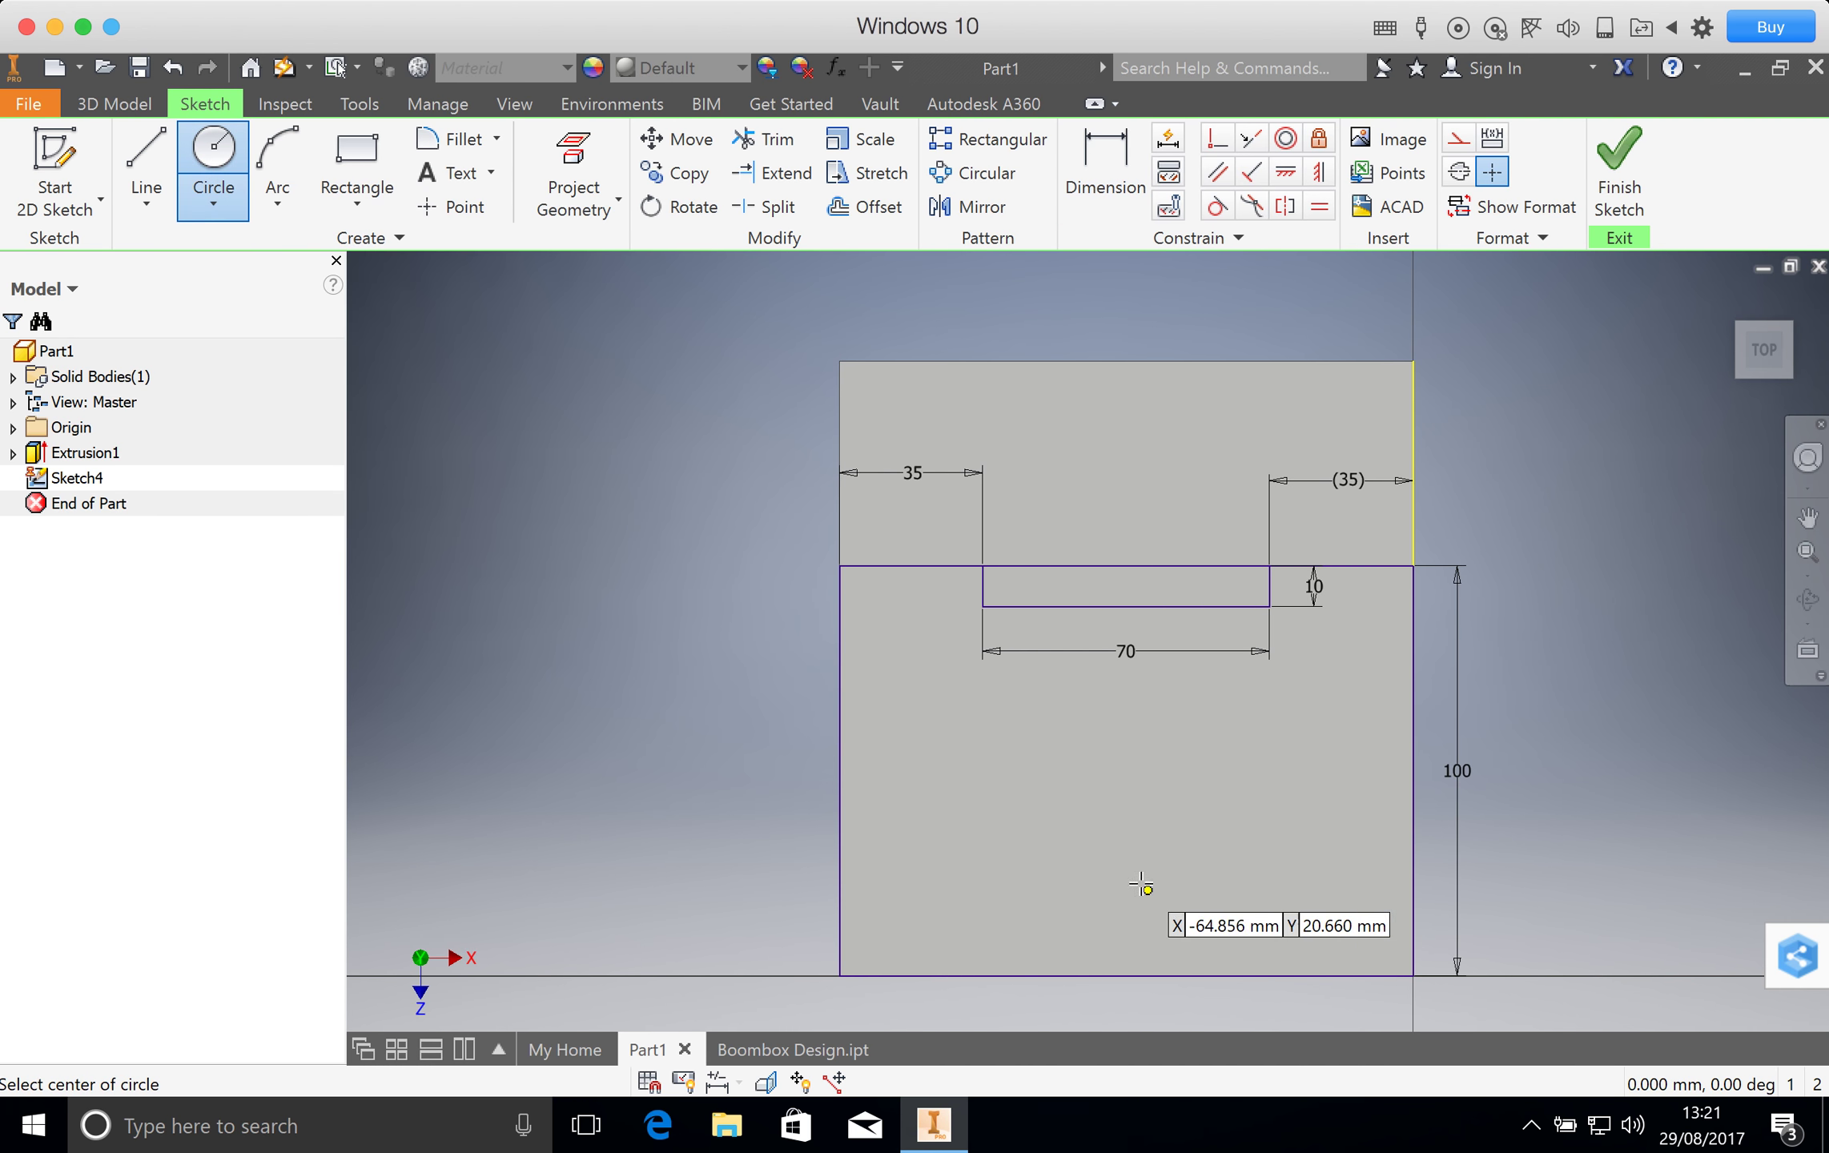
click(1127, 819)
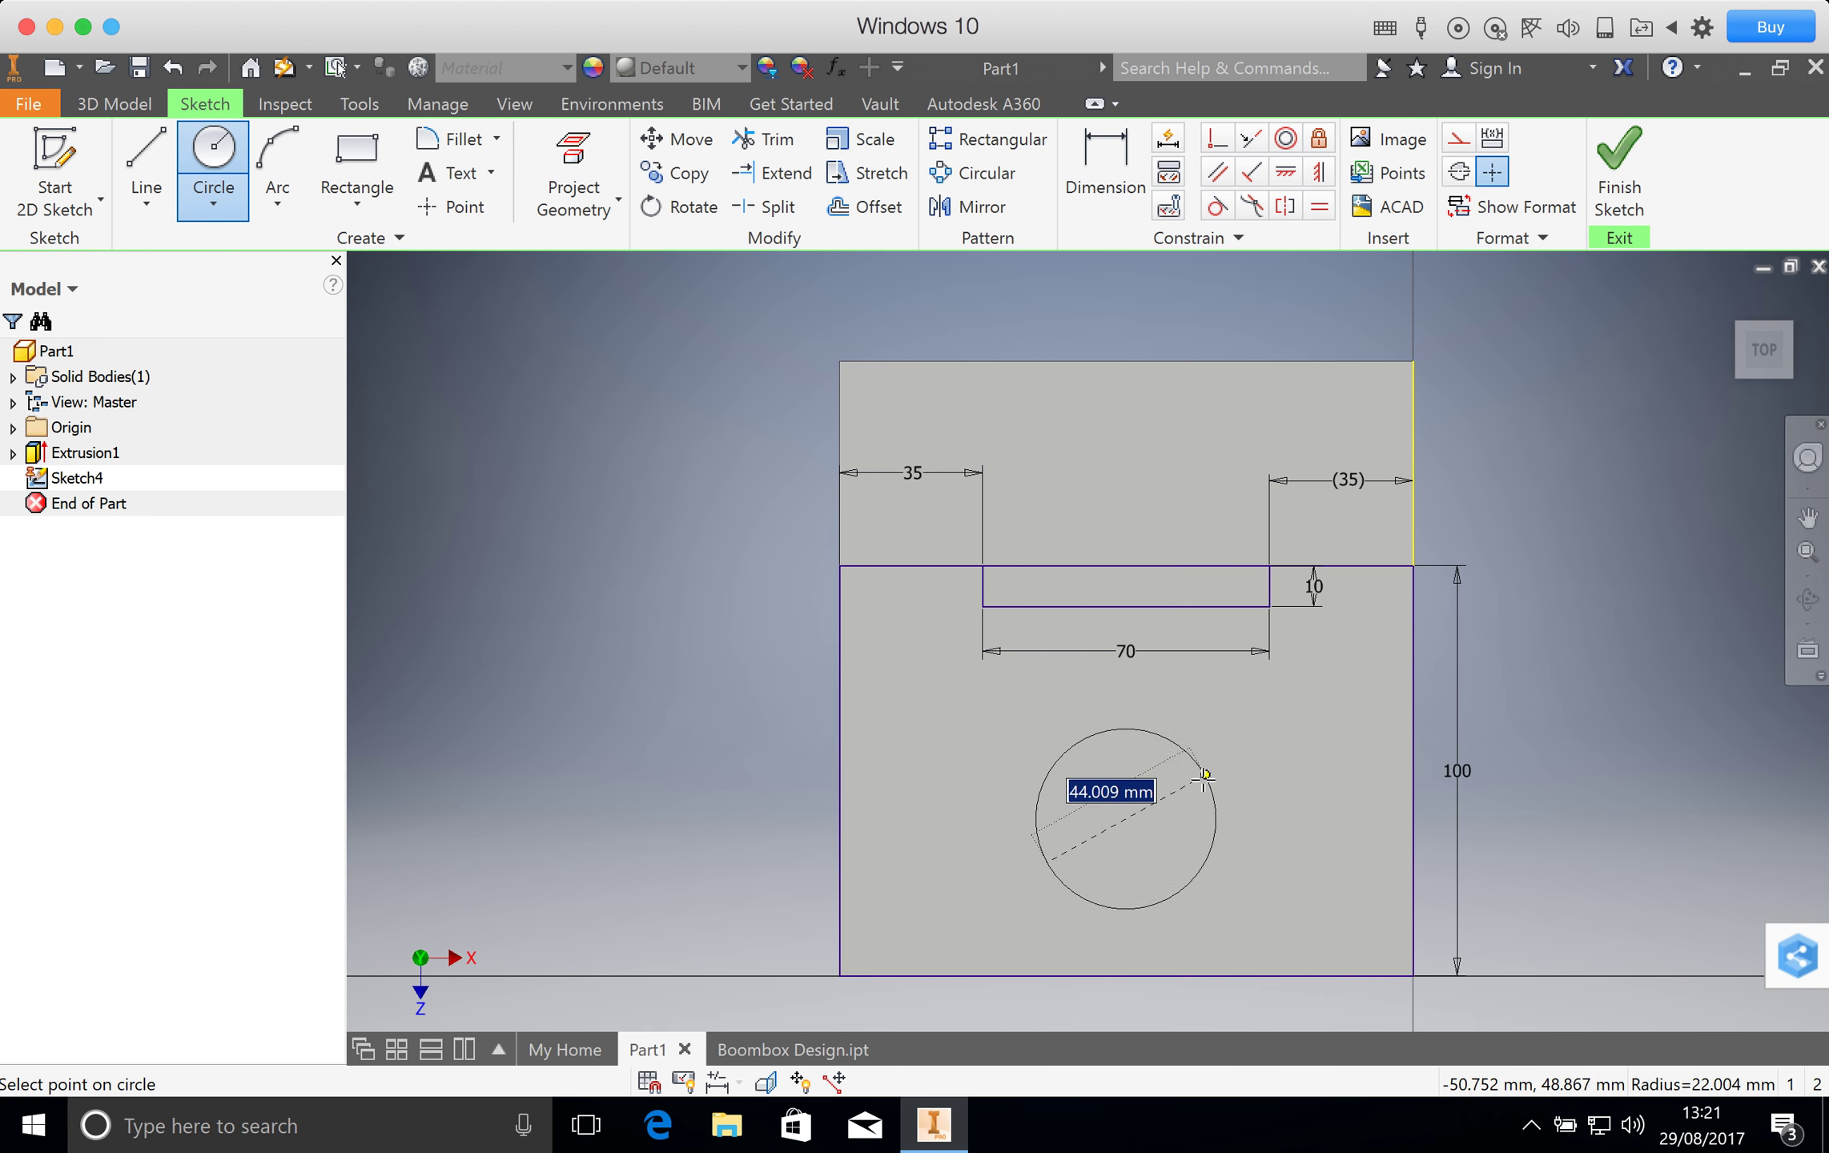
text(5)
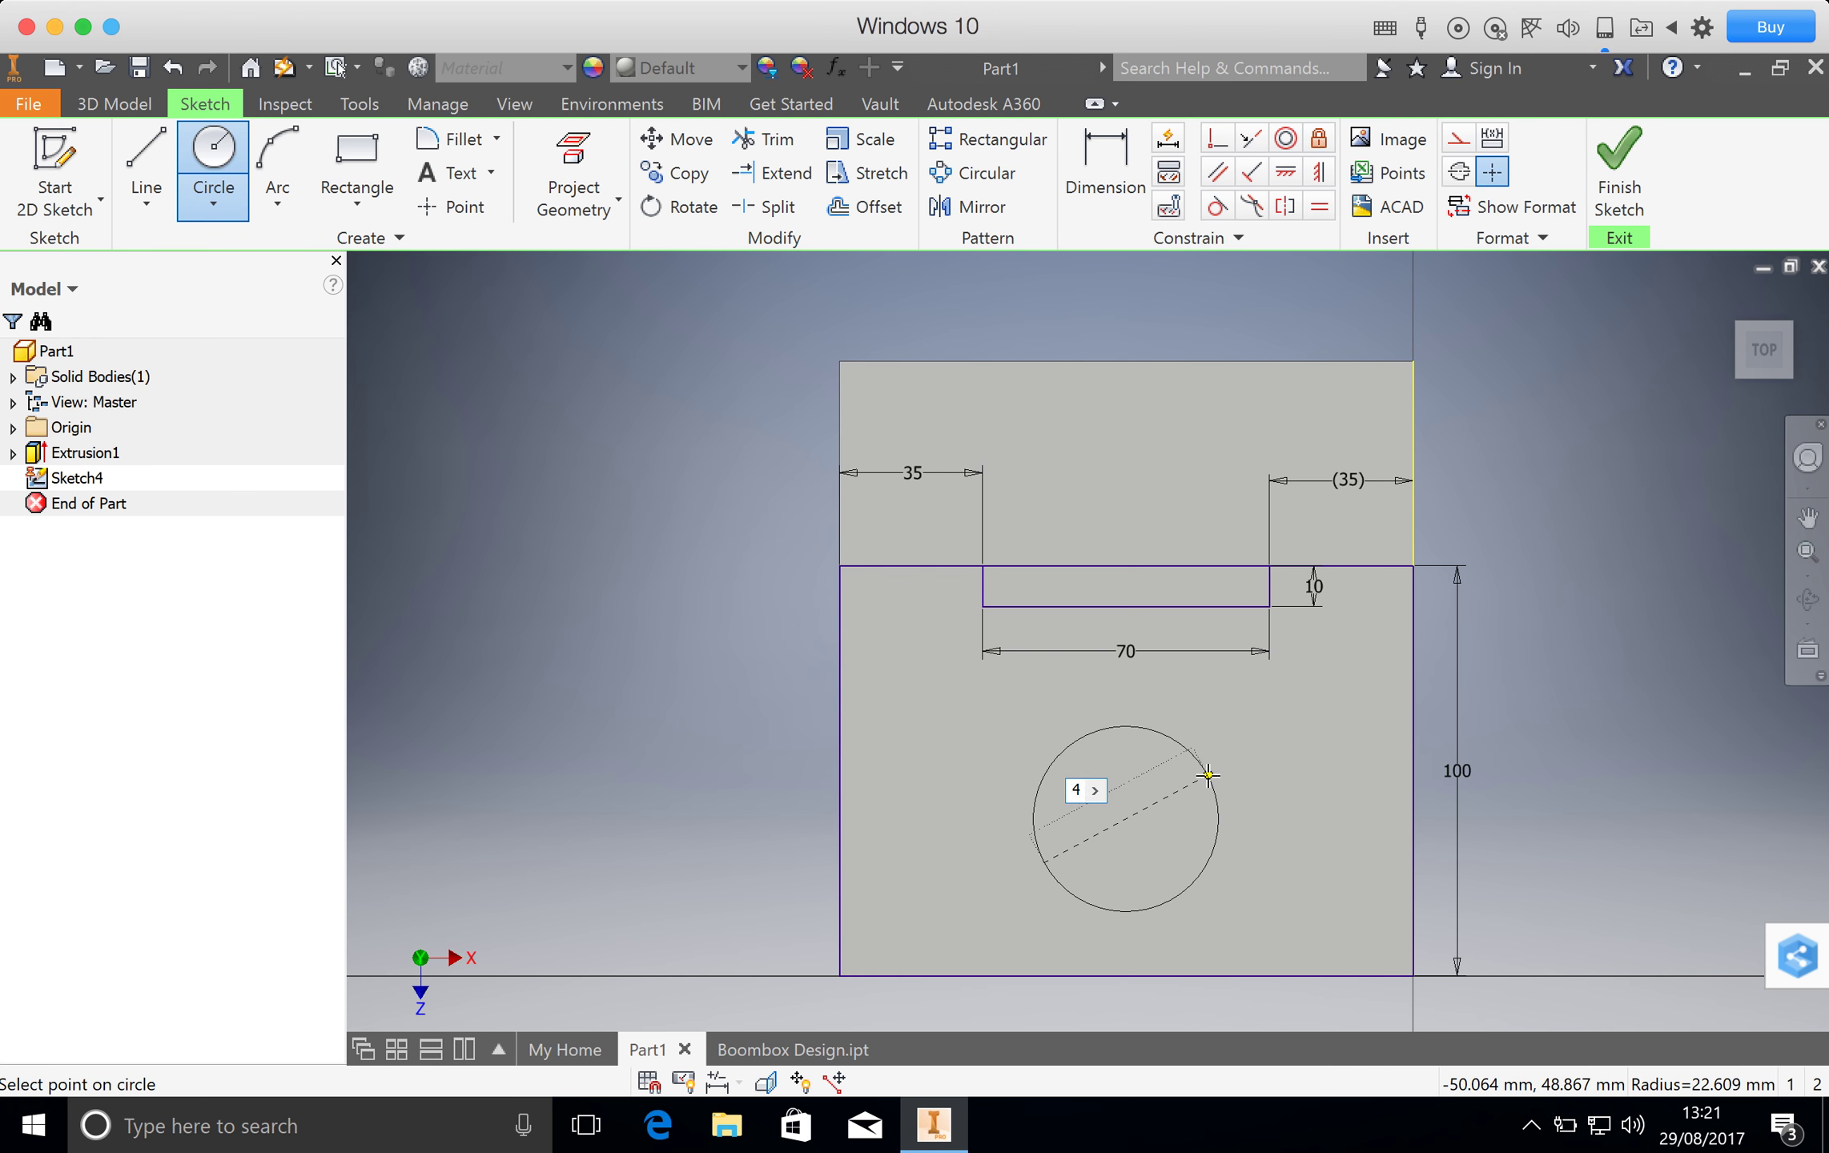
key(Return)
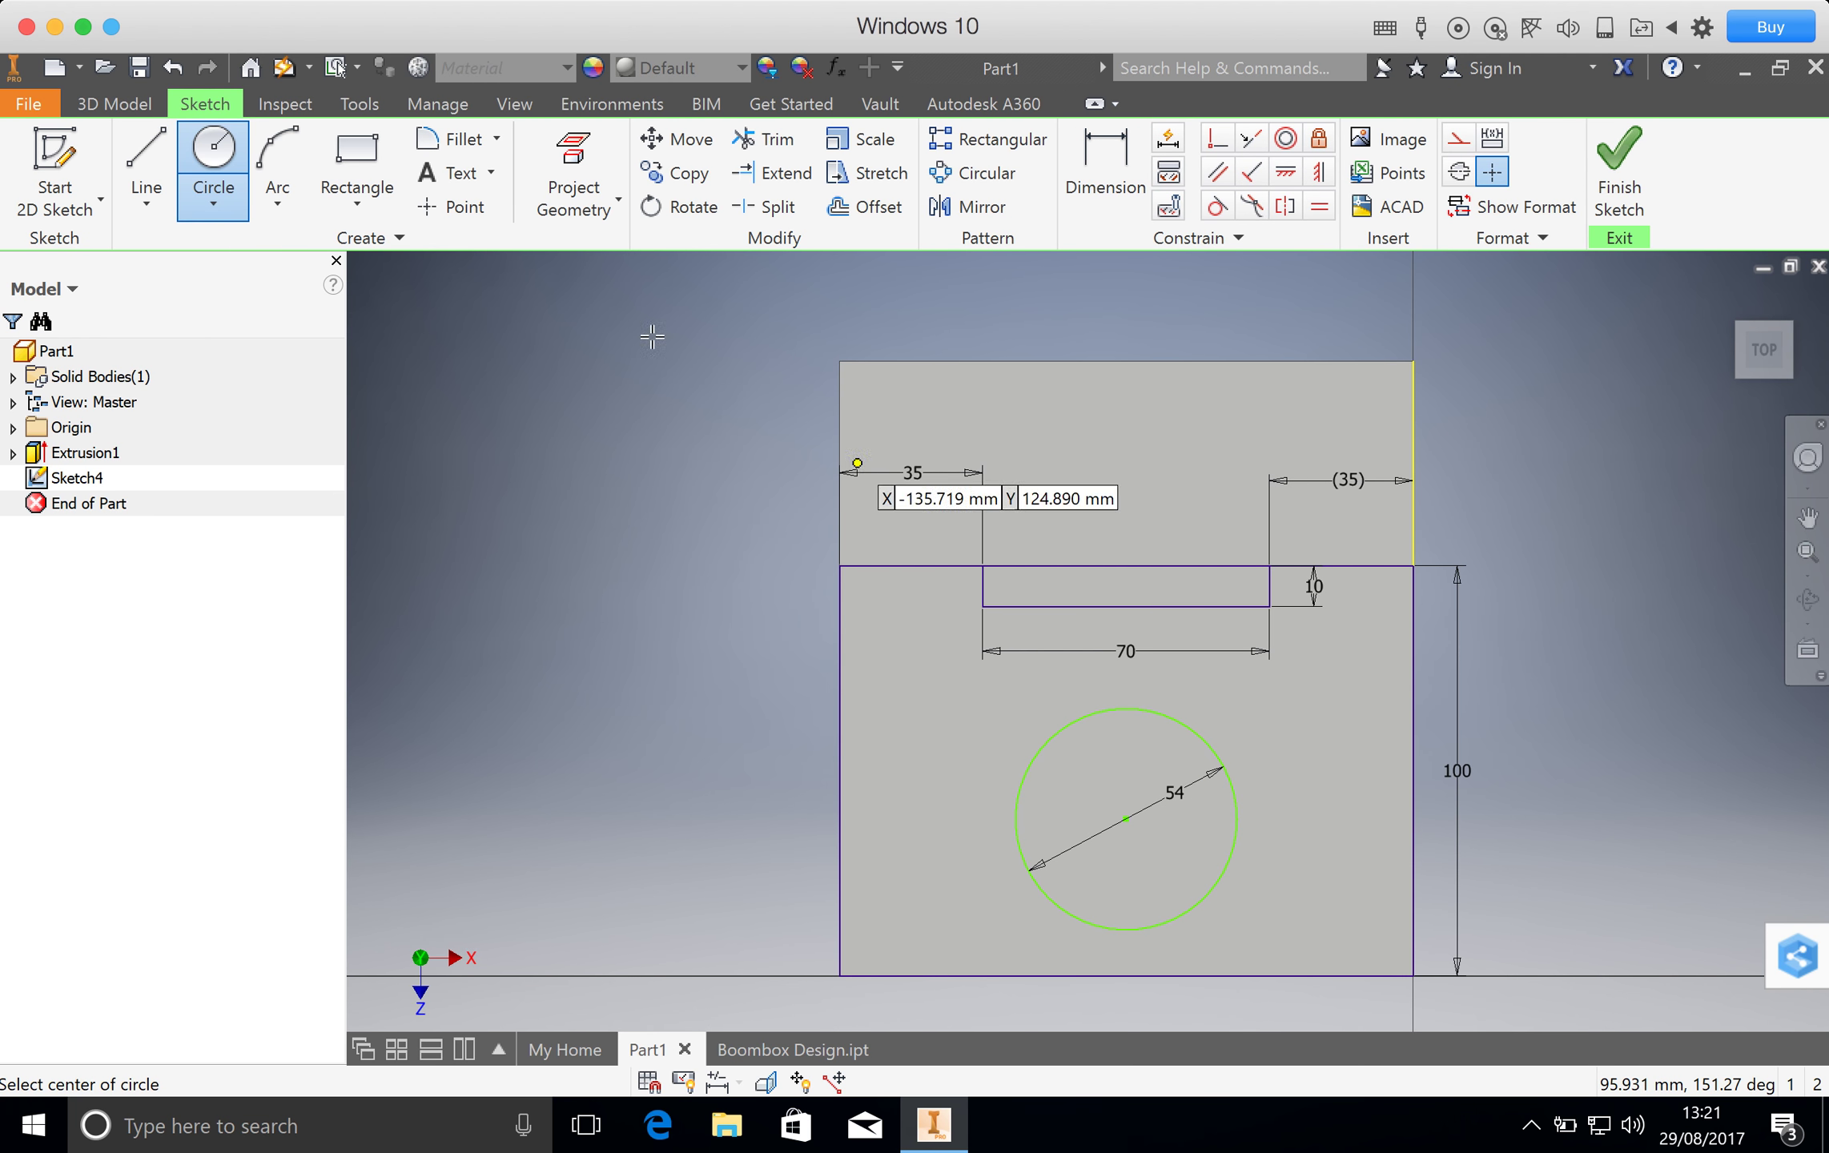
click(230, 206)
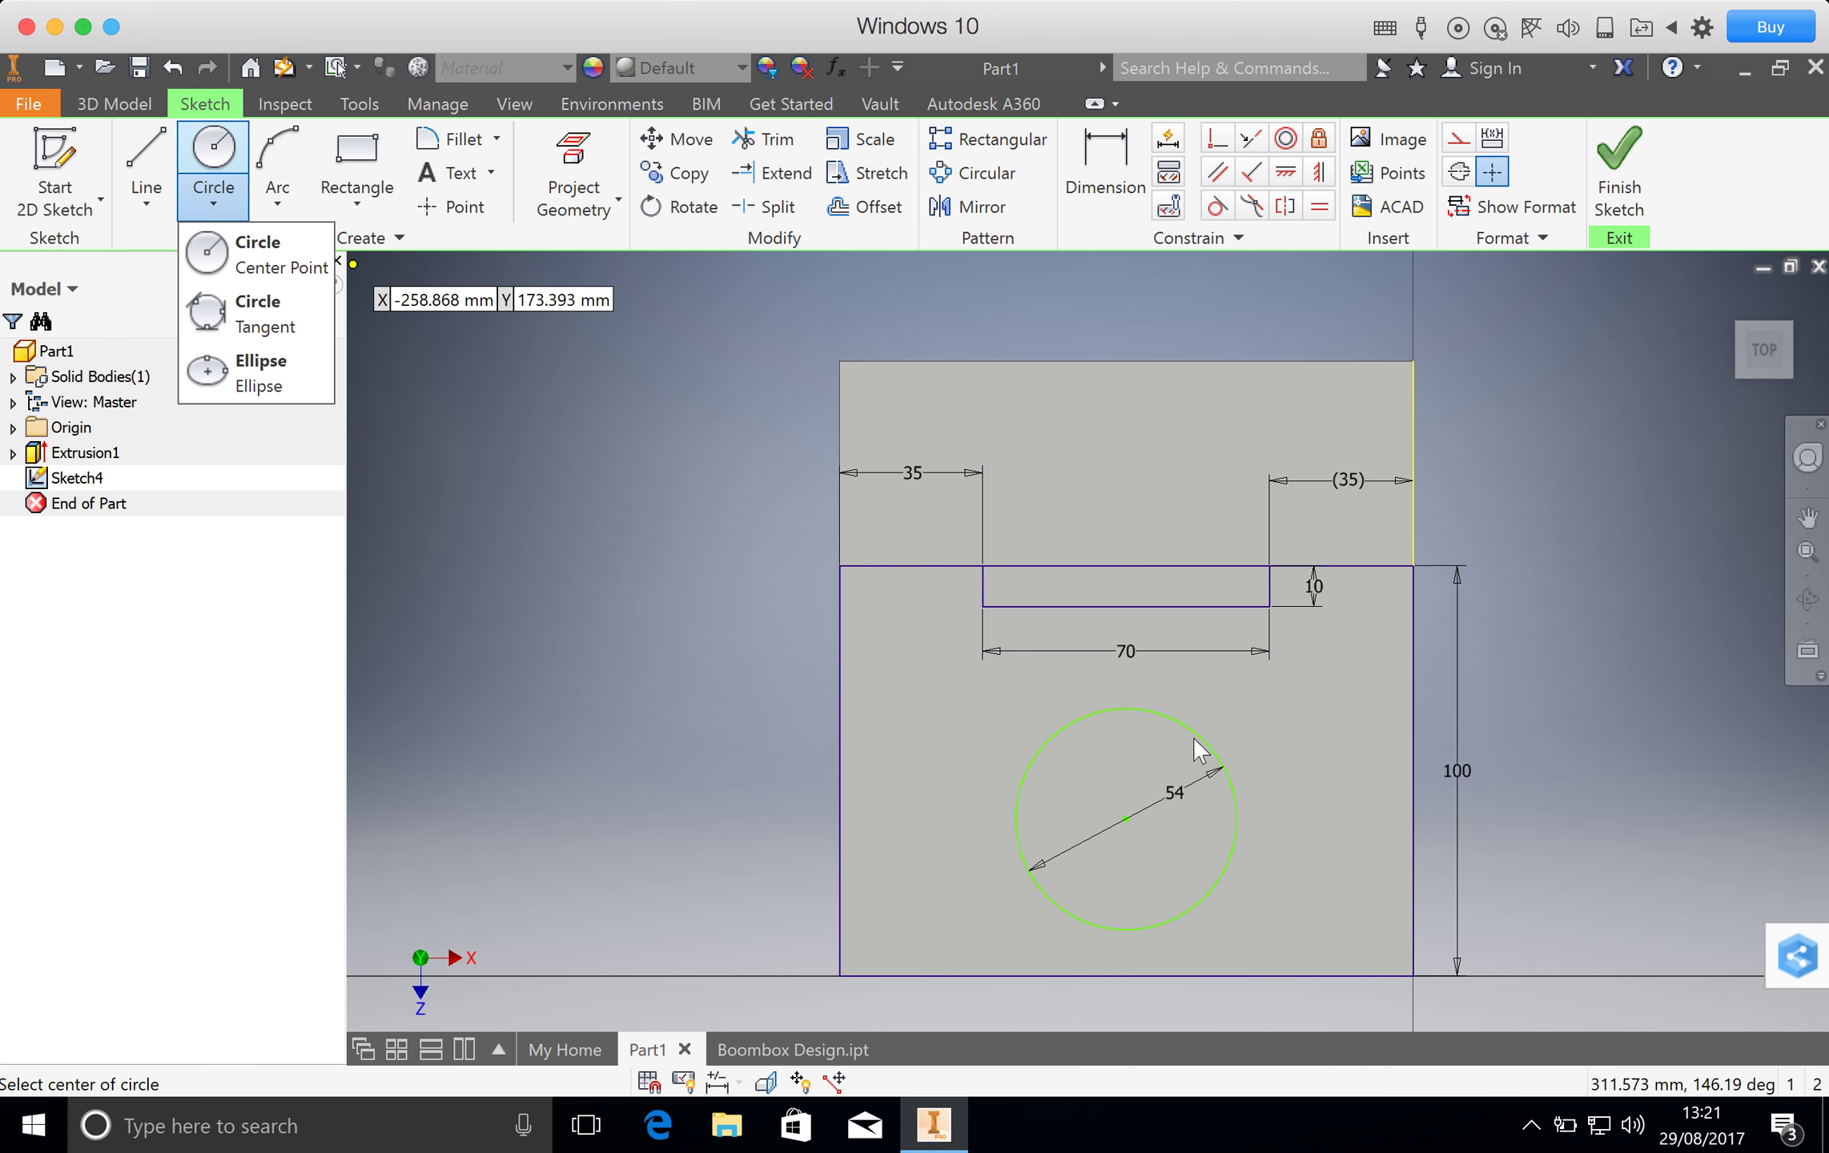
Add a 40 mm vertical dimension from the outline's bottom edge to the circle centre.
click(1112, 187)
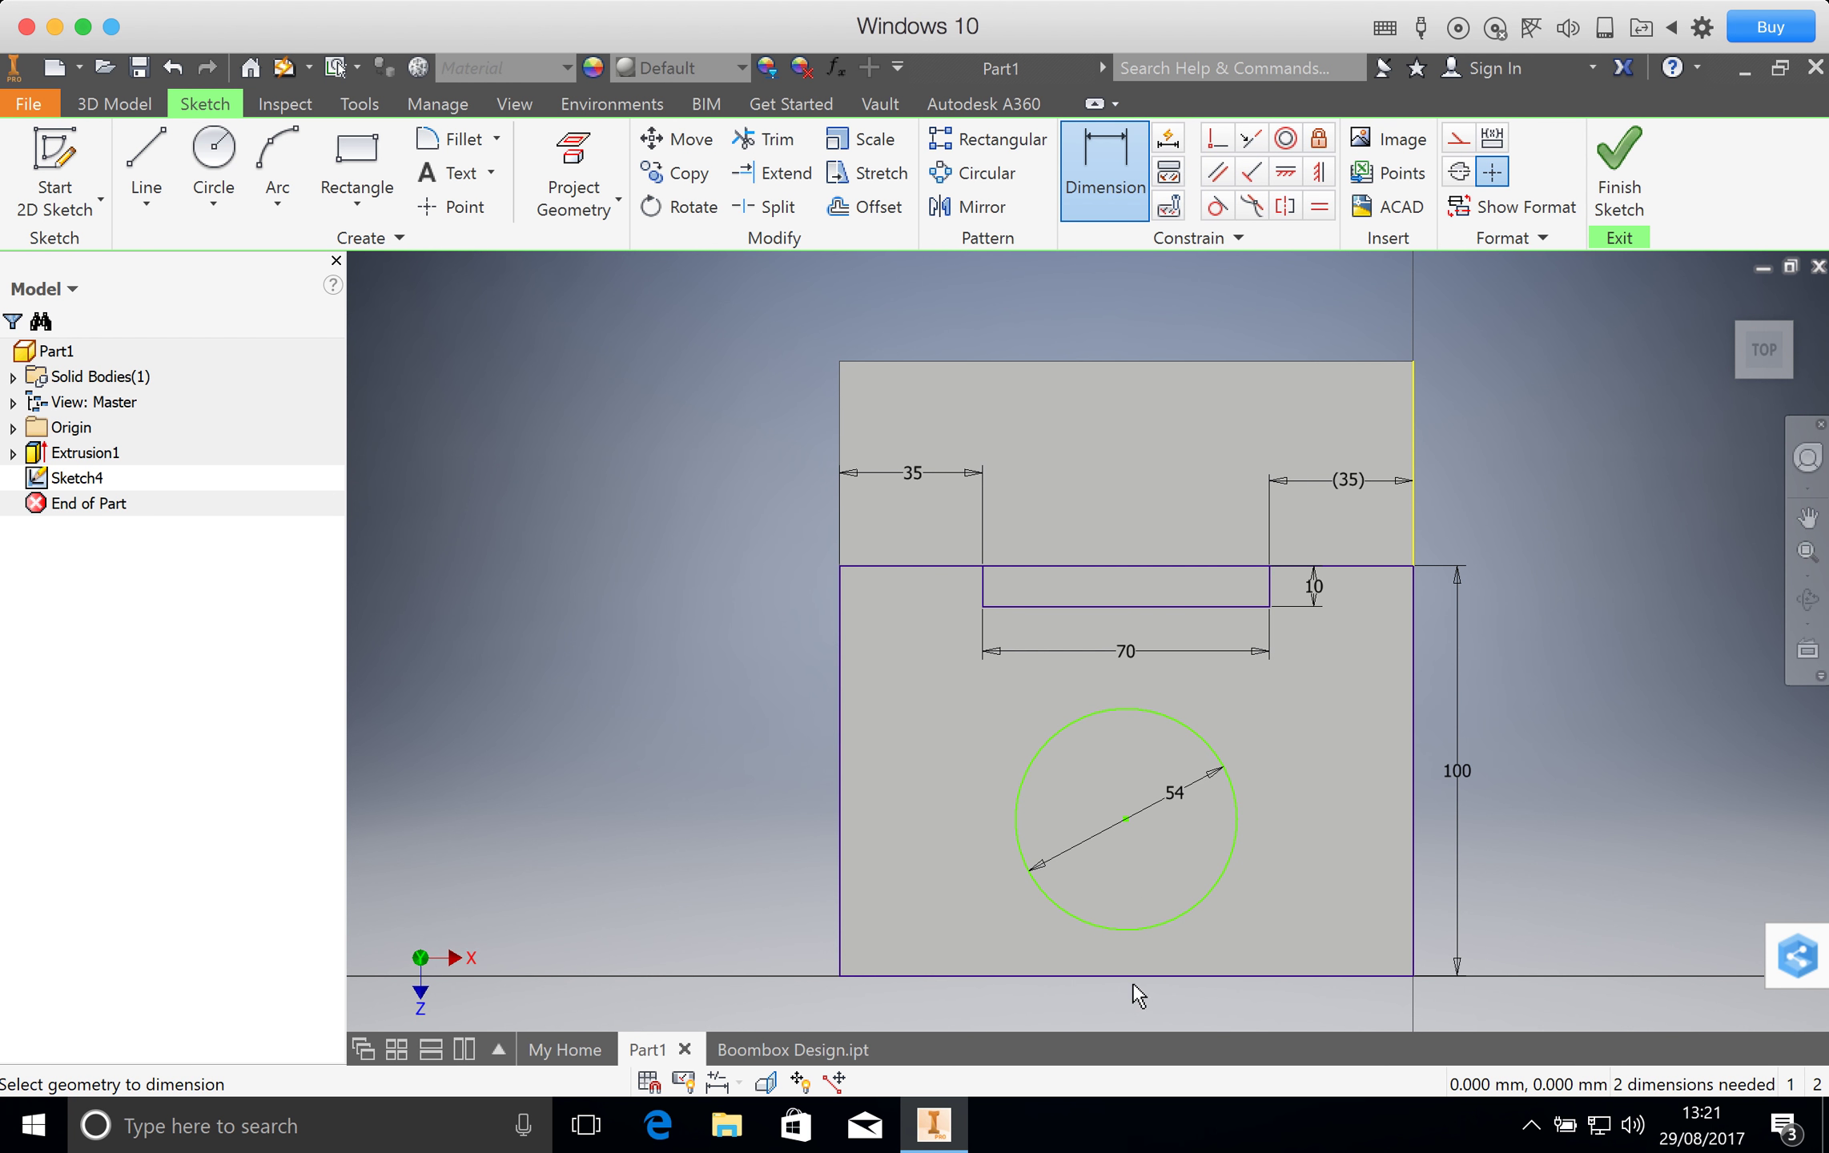
click(1105, 192)
click(1123, 976)
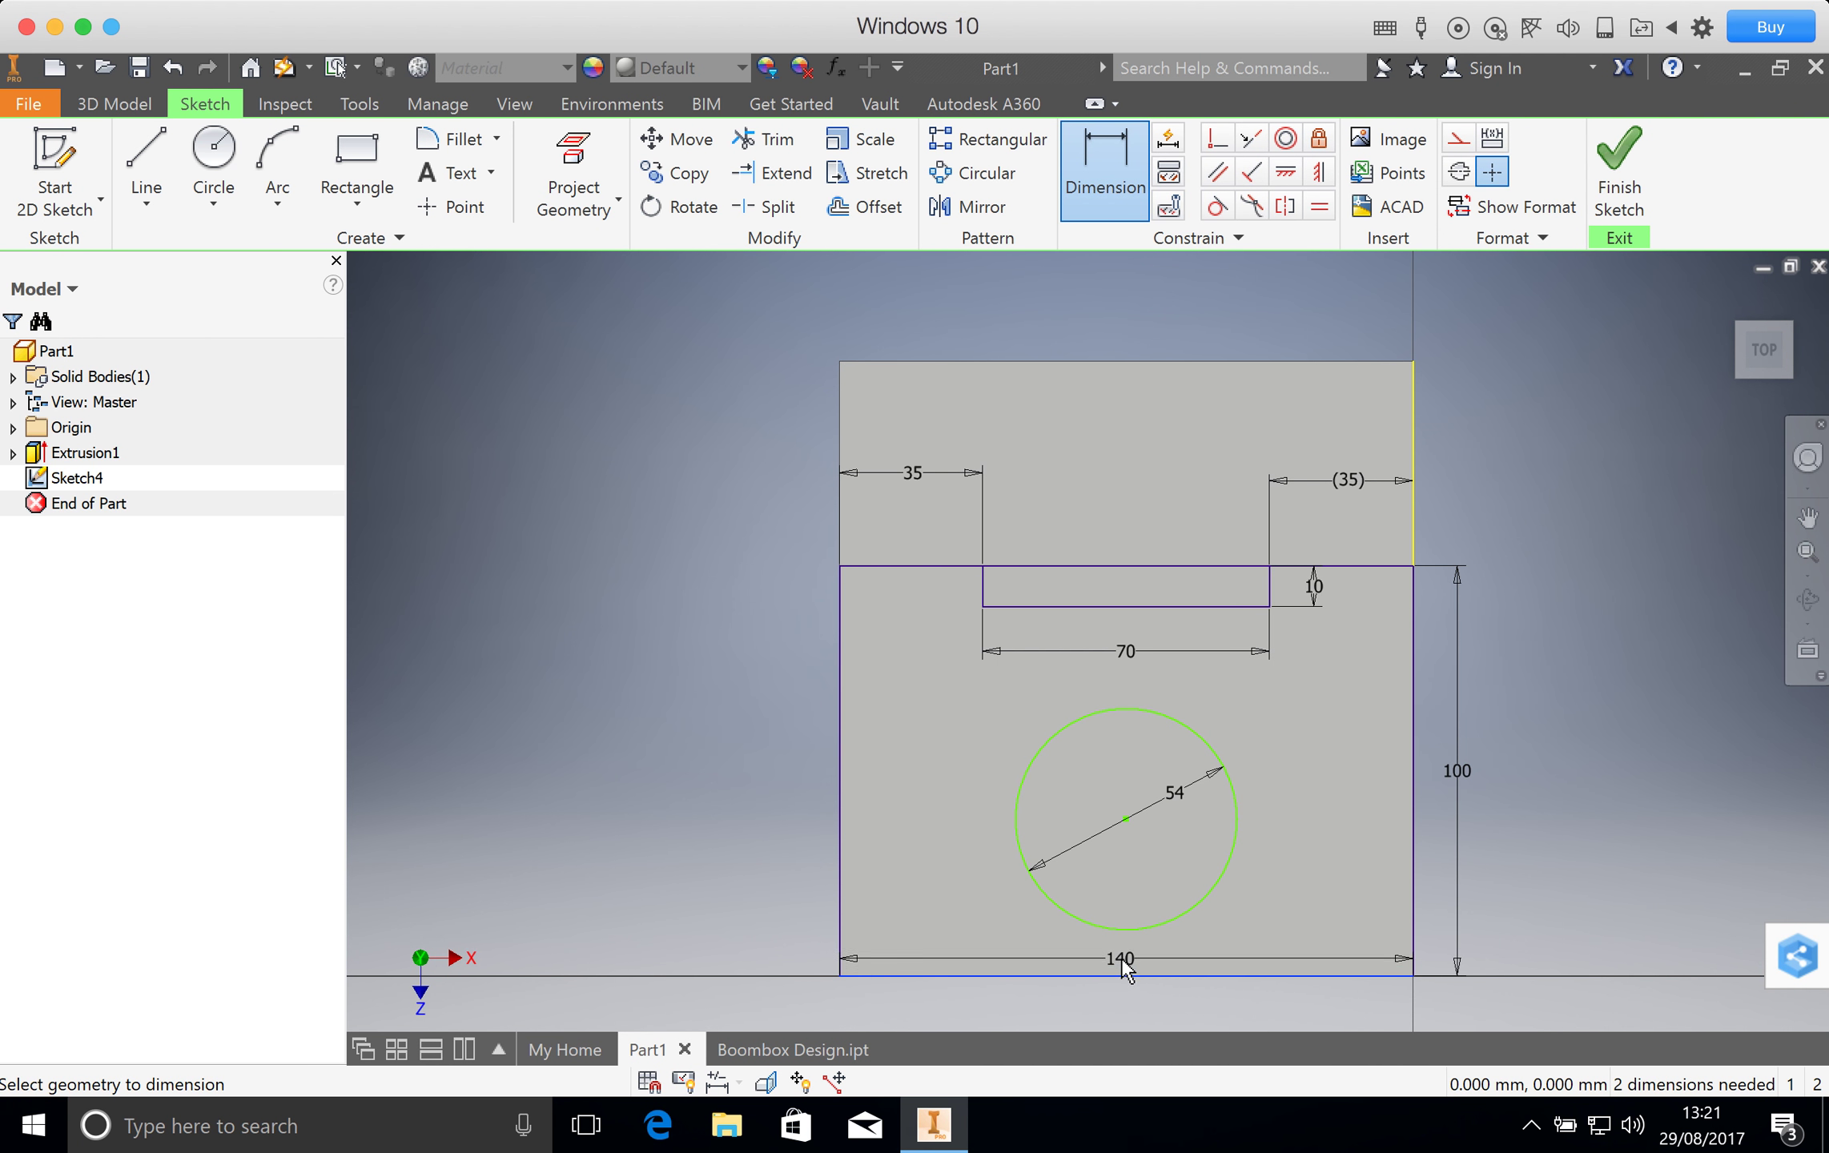
click(1125, 821)
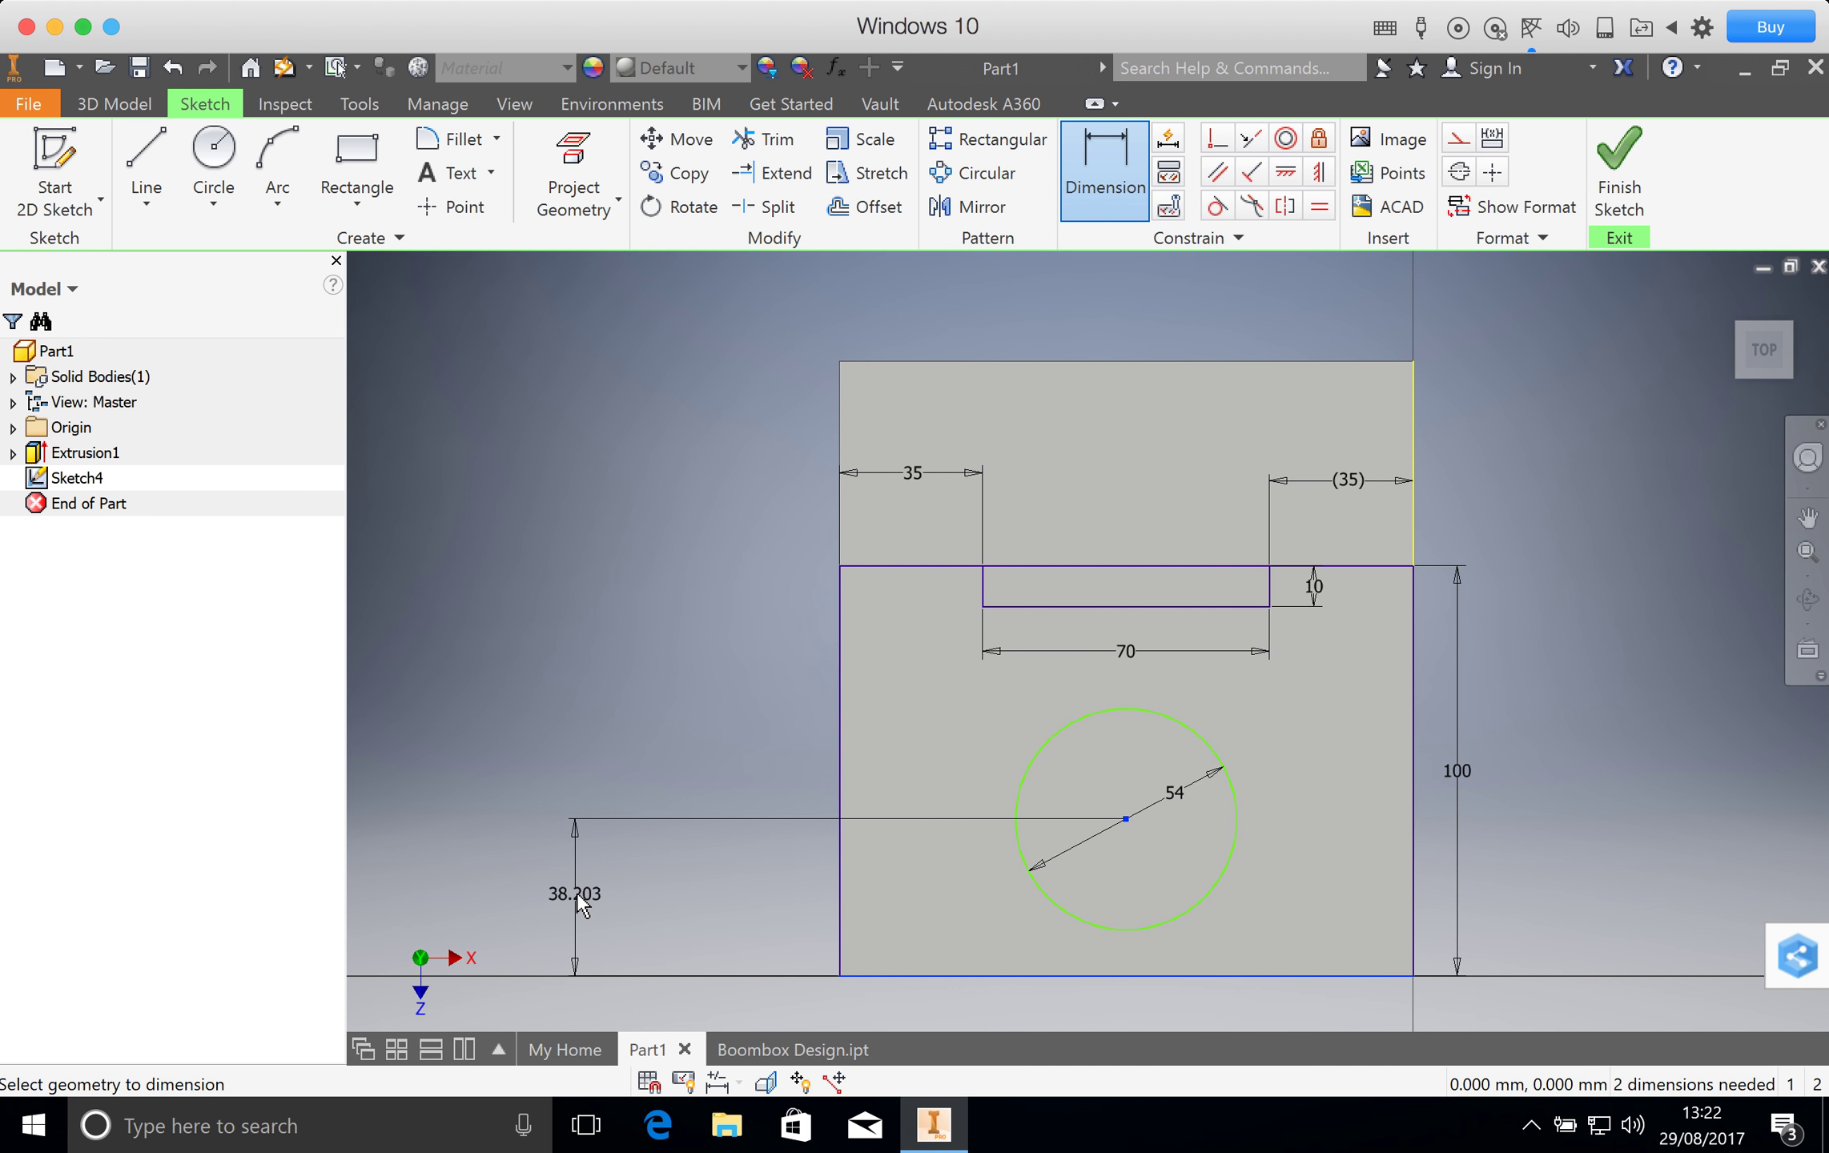
click(576, 894)
text(40)
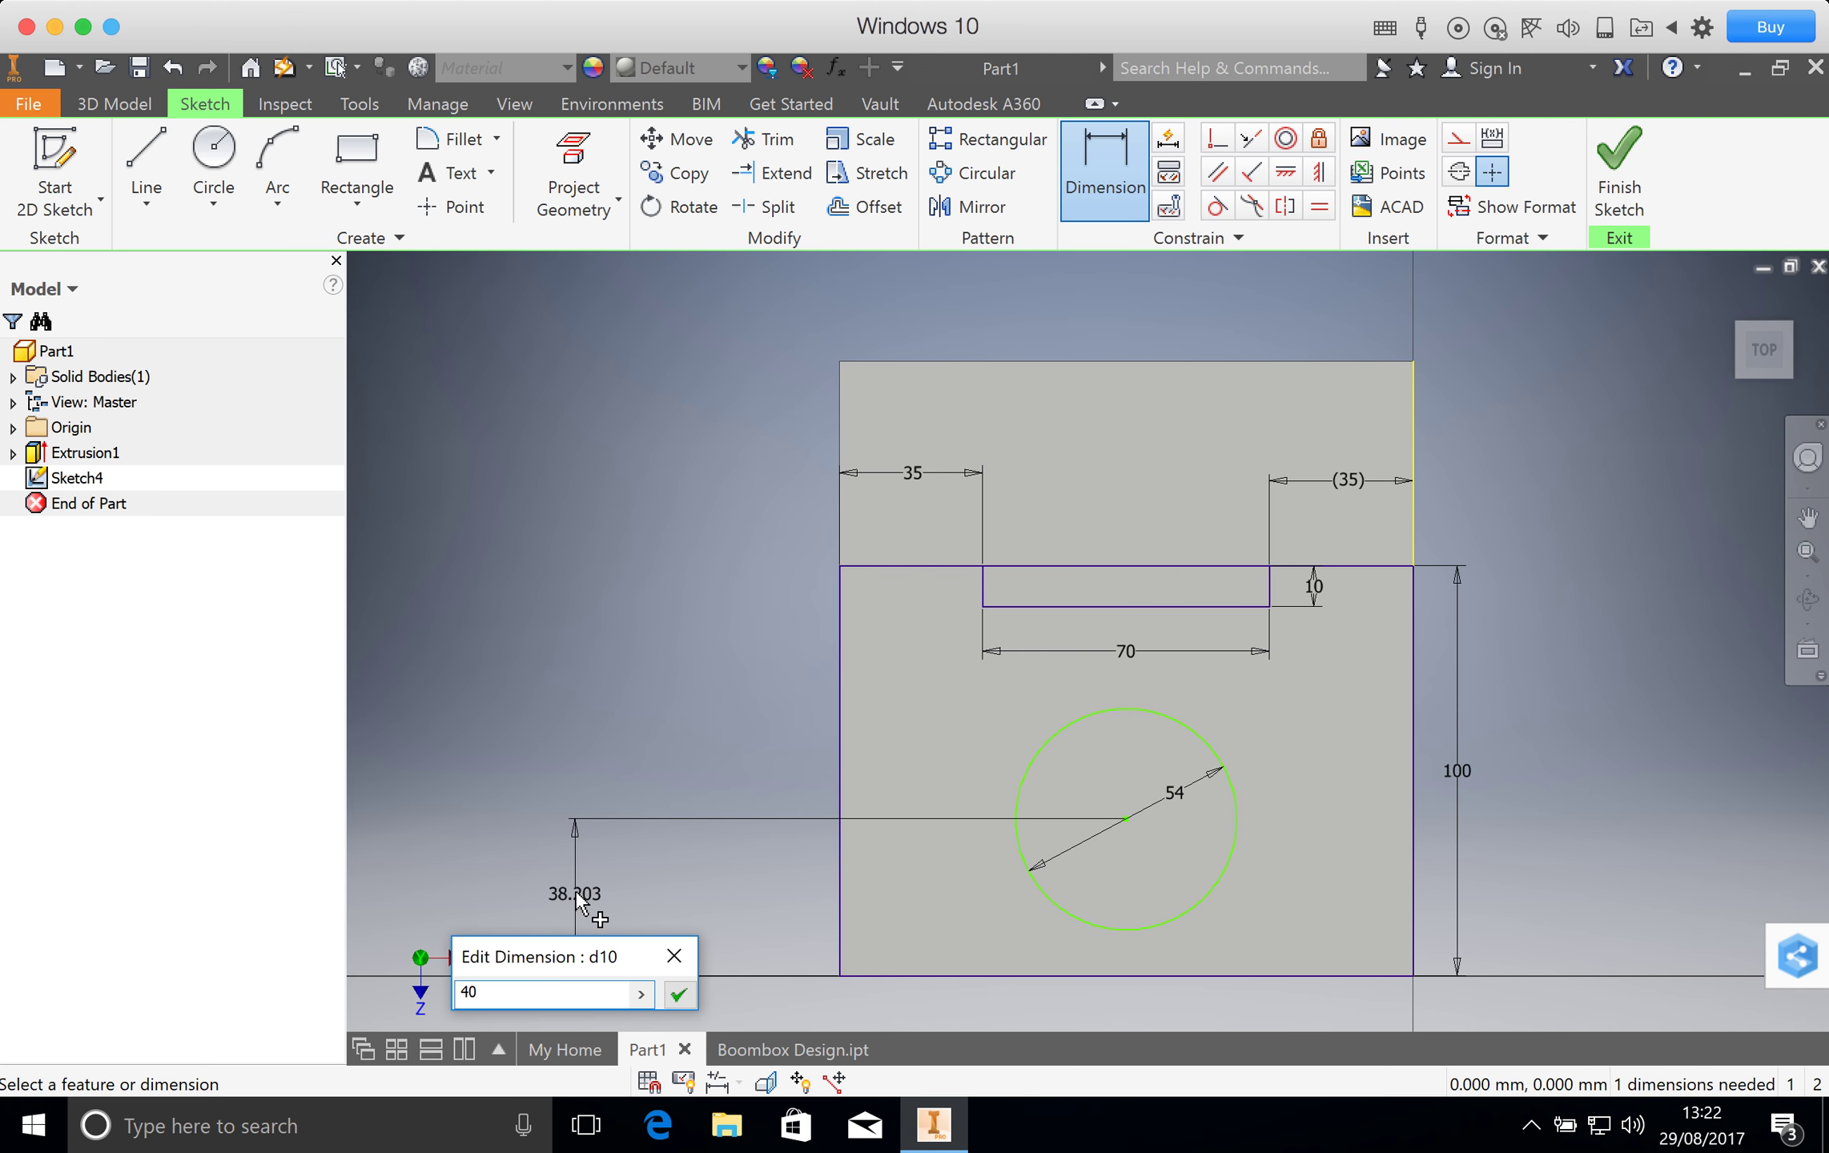
key(Return)
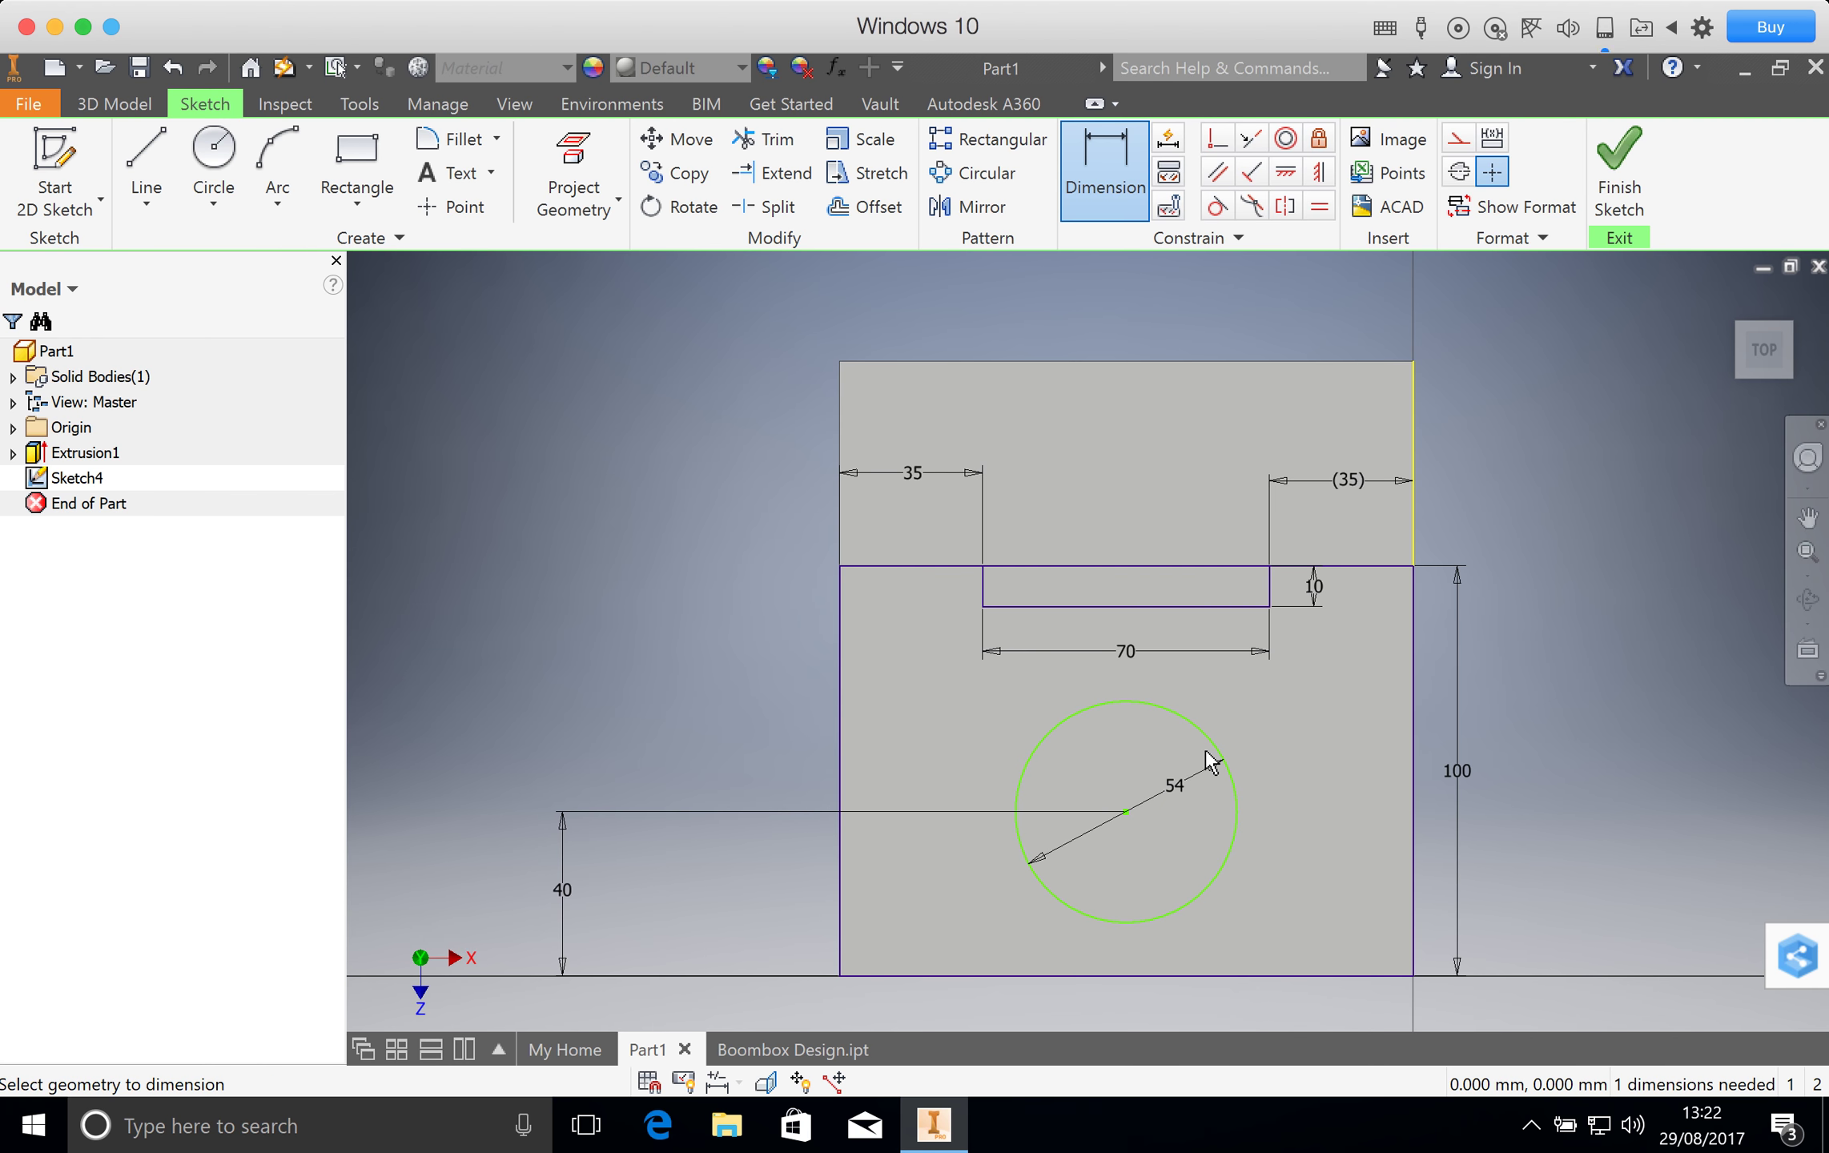
Place a sketch point on the slot's bottom edge.
click(158, 152)
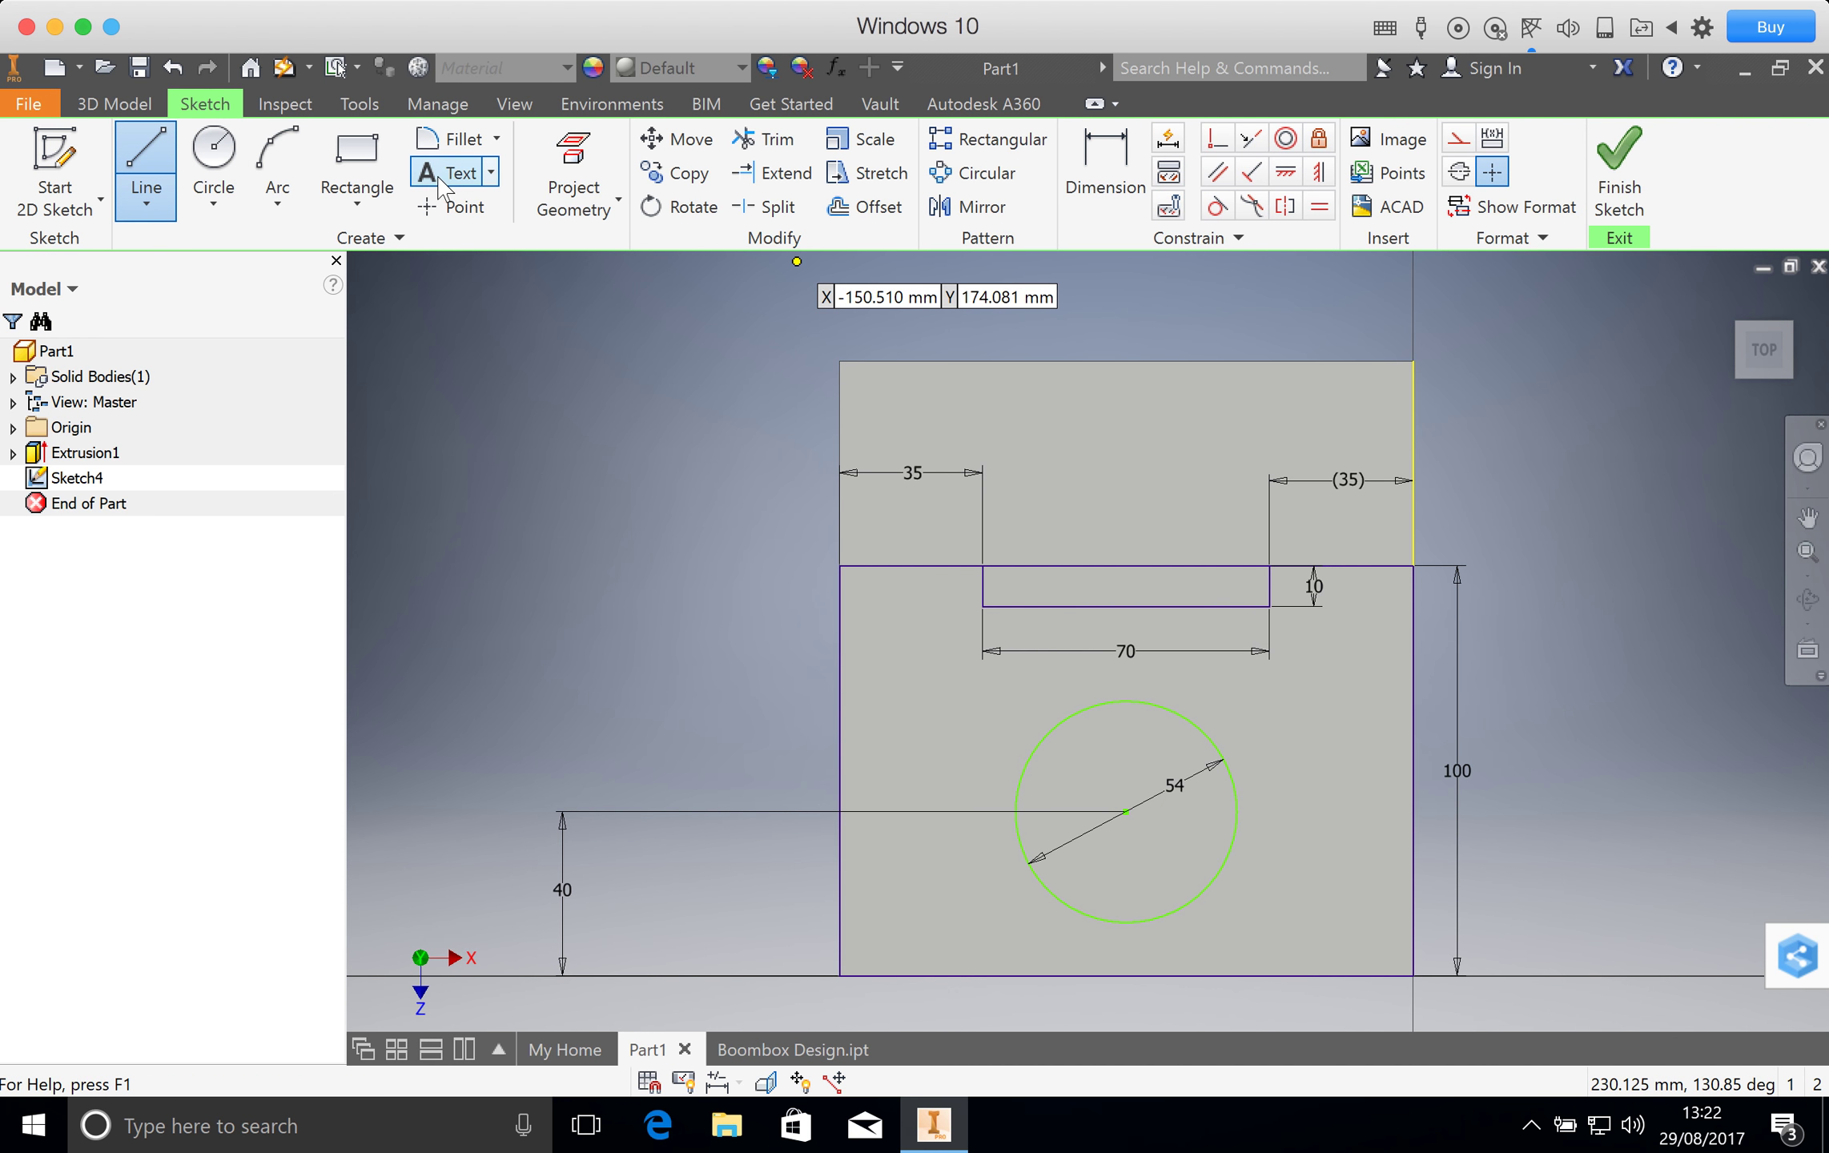
click(450, 206)
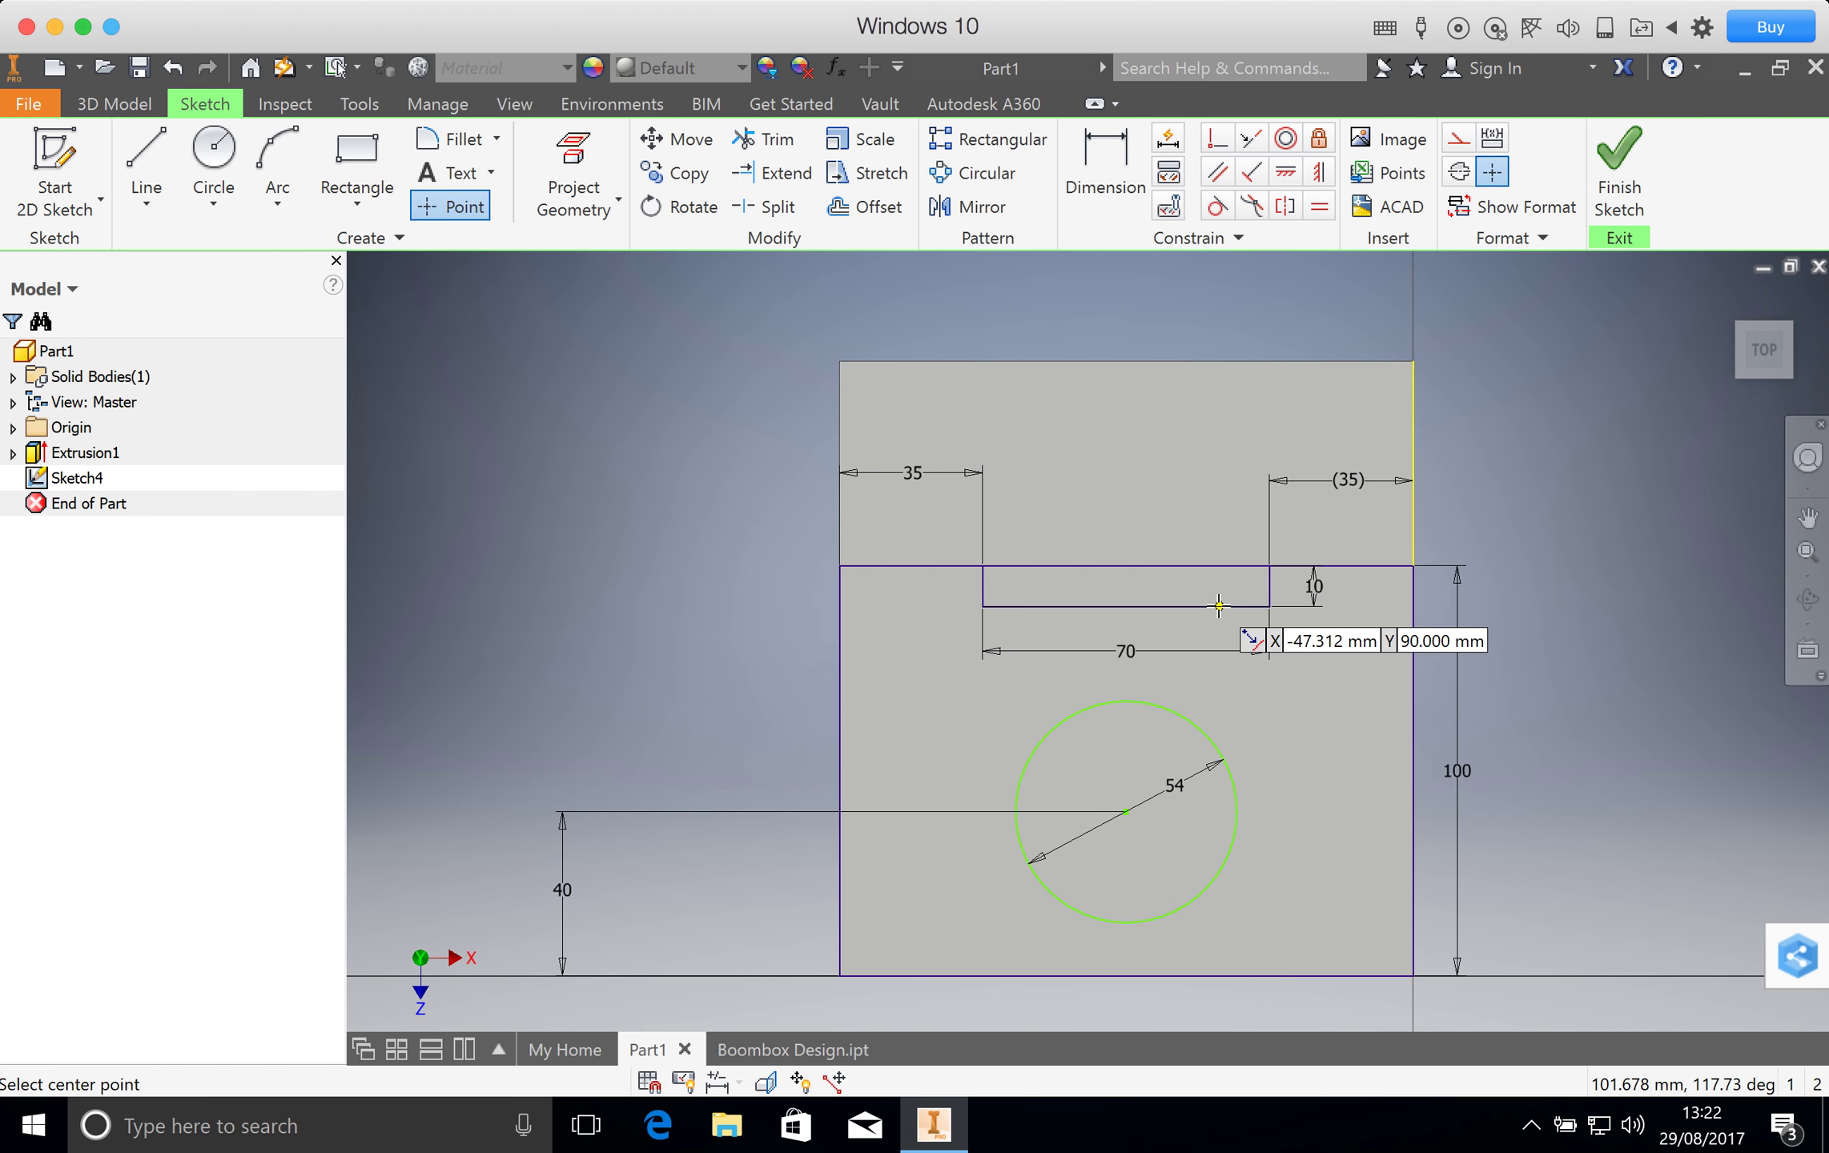
click(1218, 607)
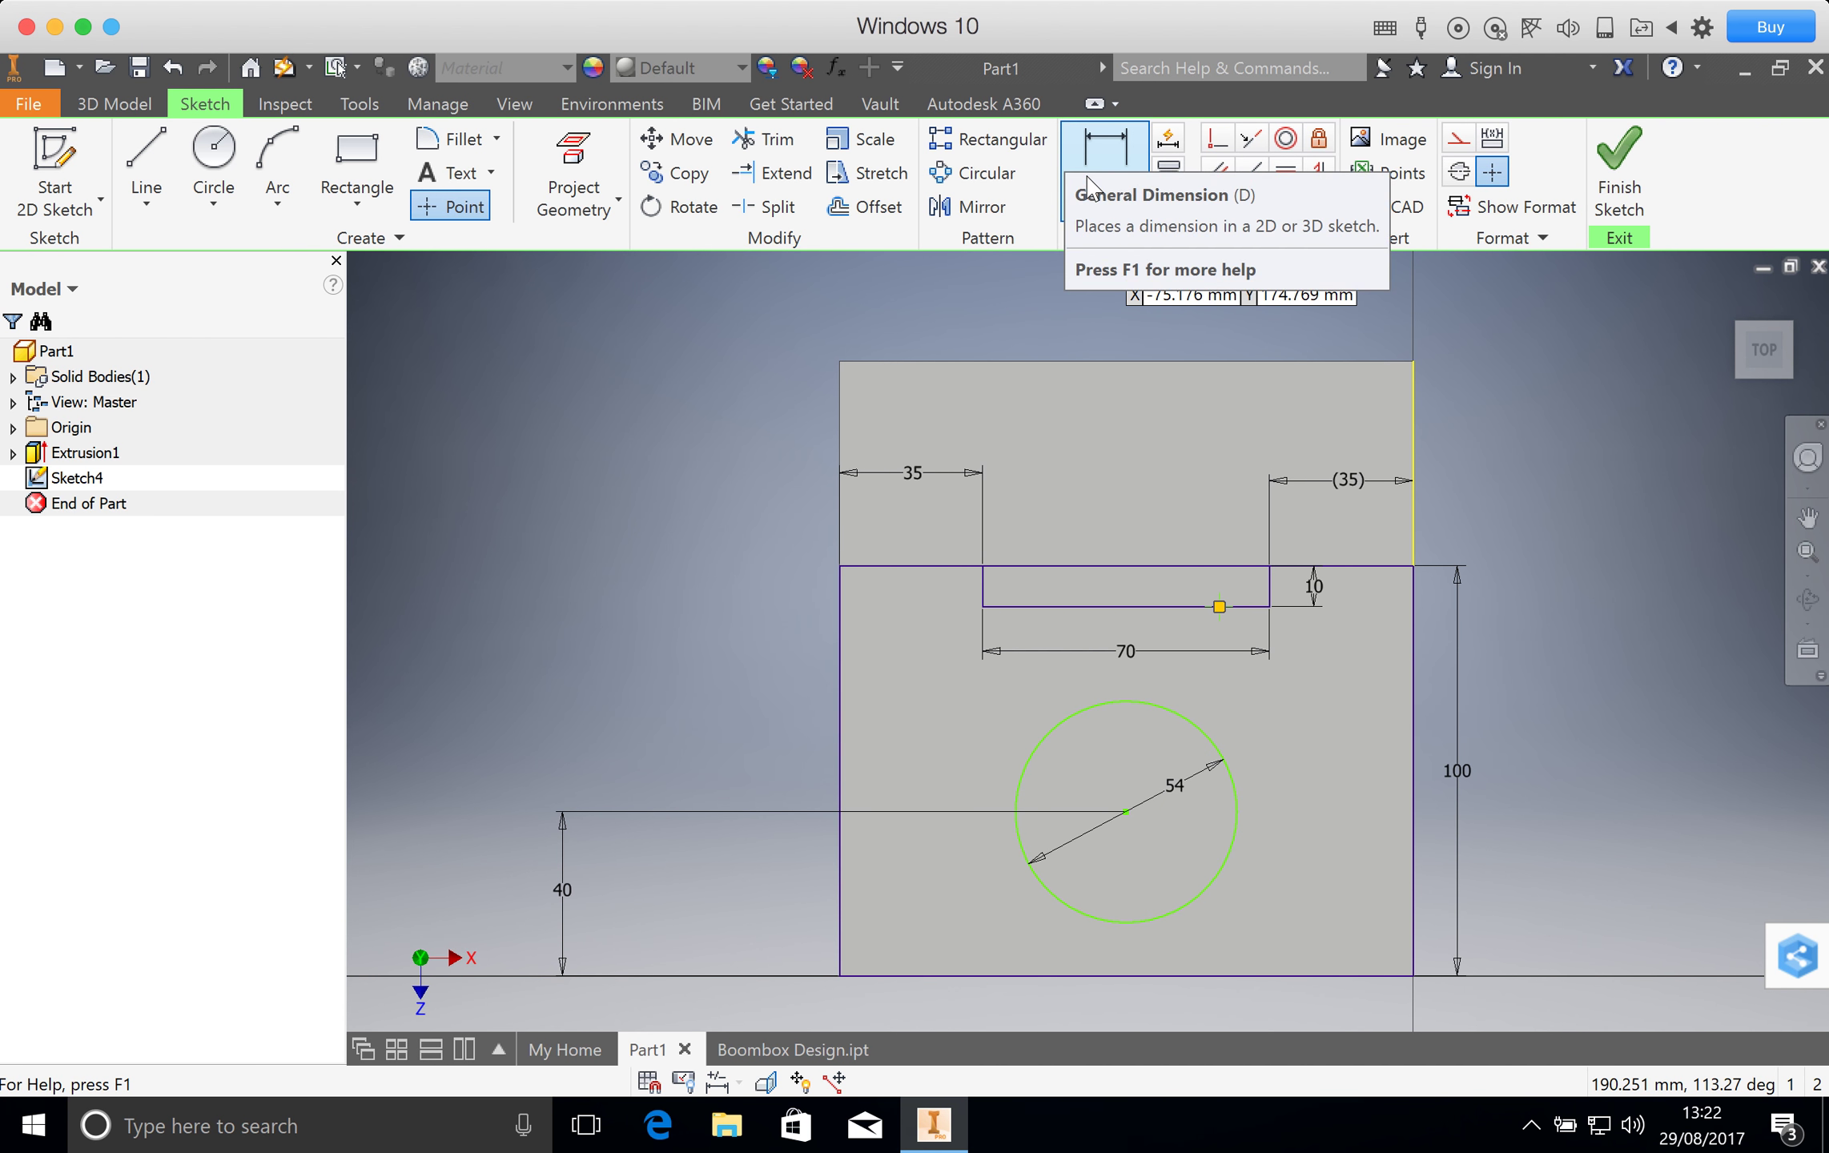
Dimension the point 12 mm in from the slot's right edge.
click(1098, 153)
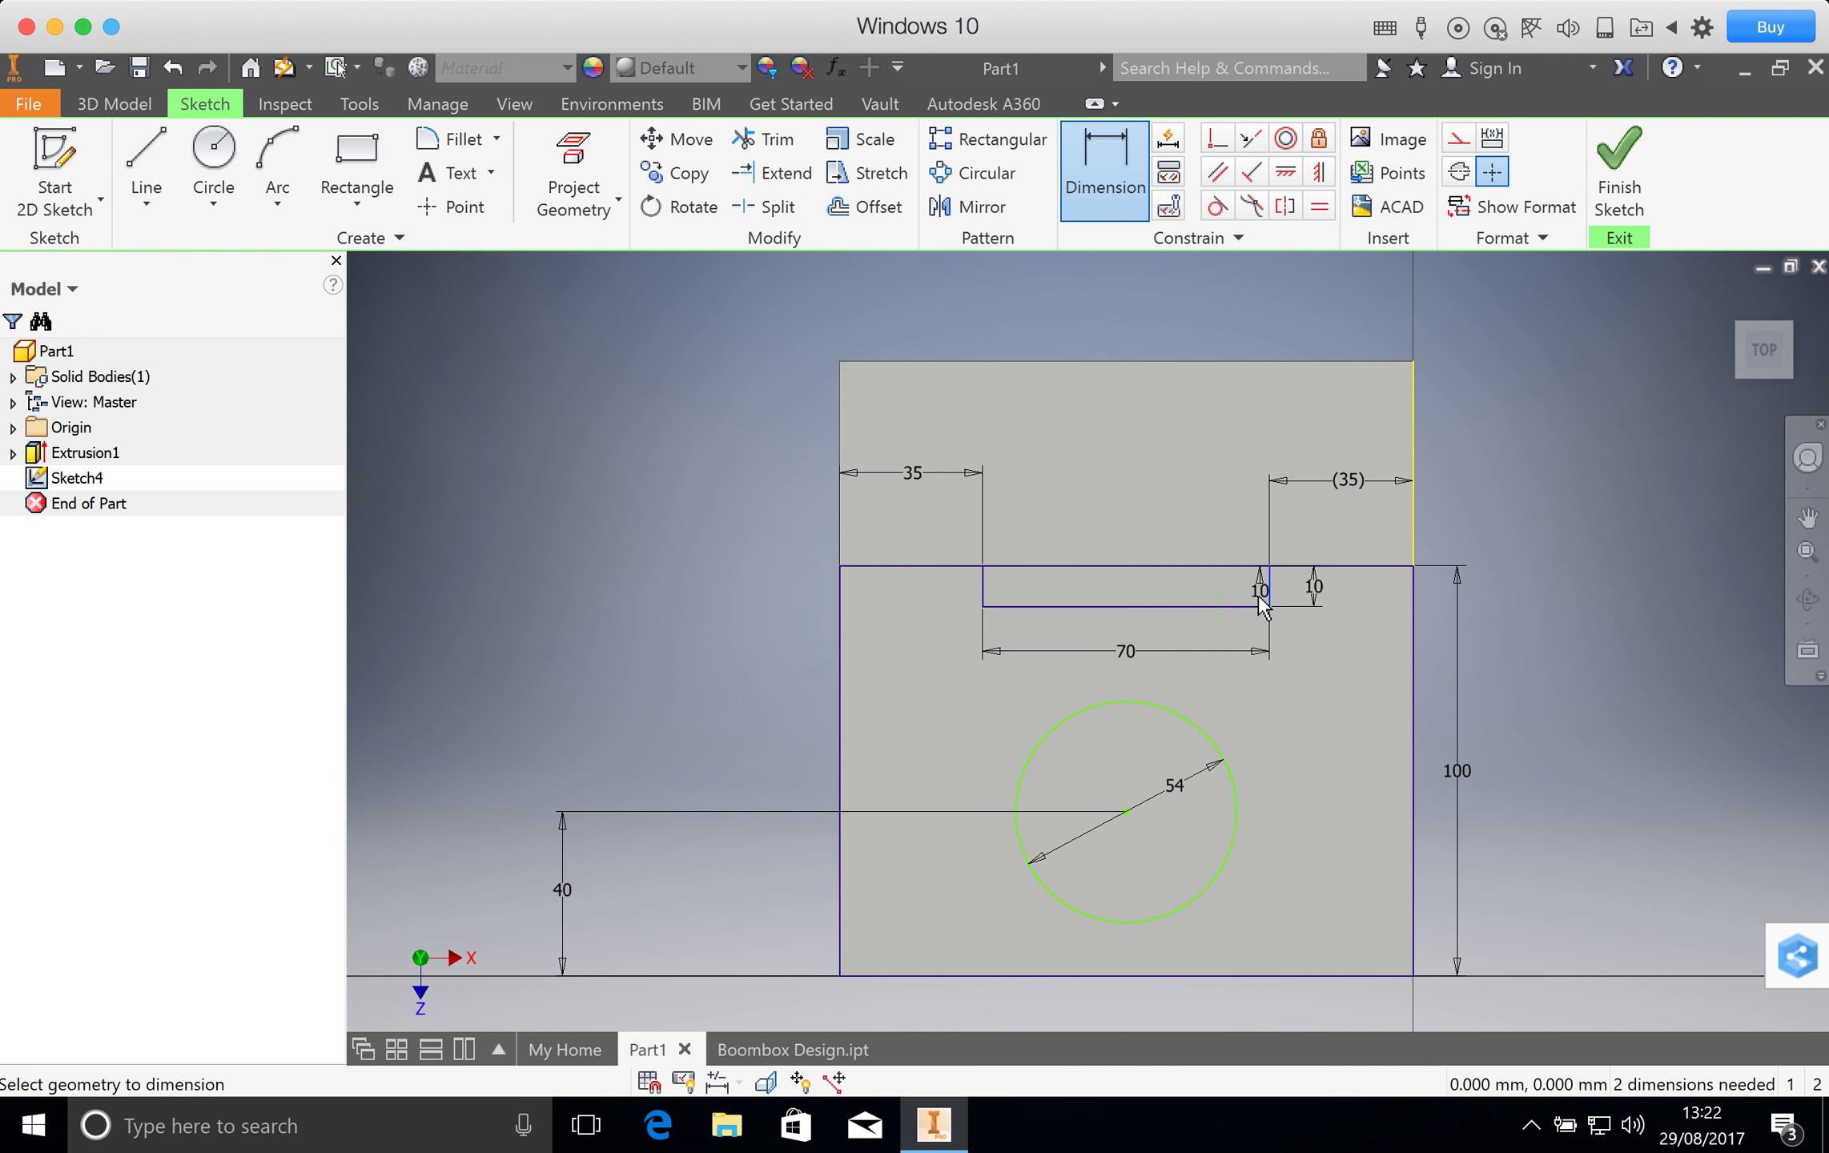
click(1219, 608)
click(1245, 508)
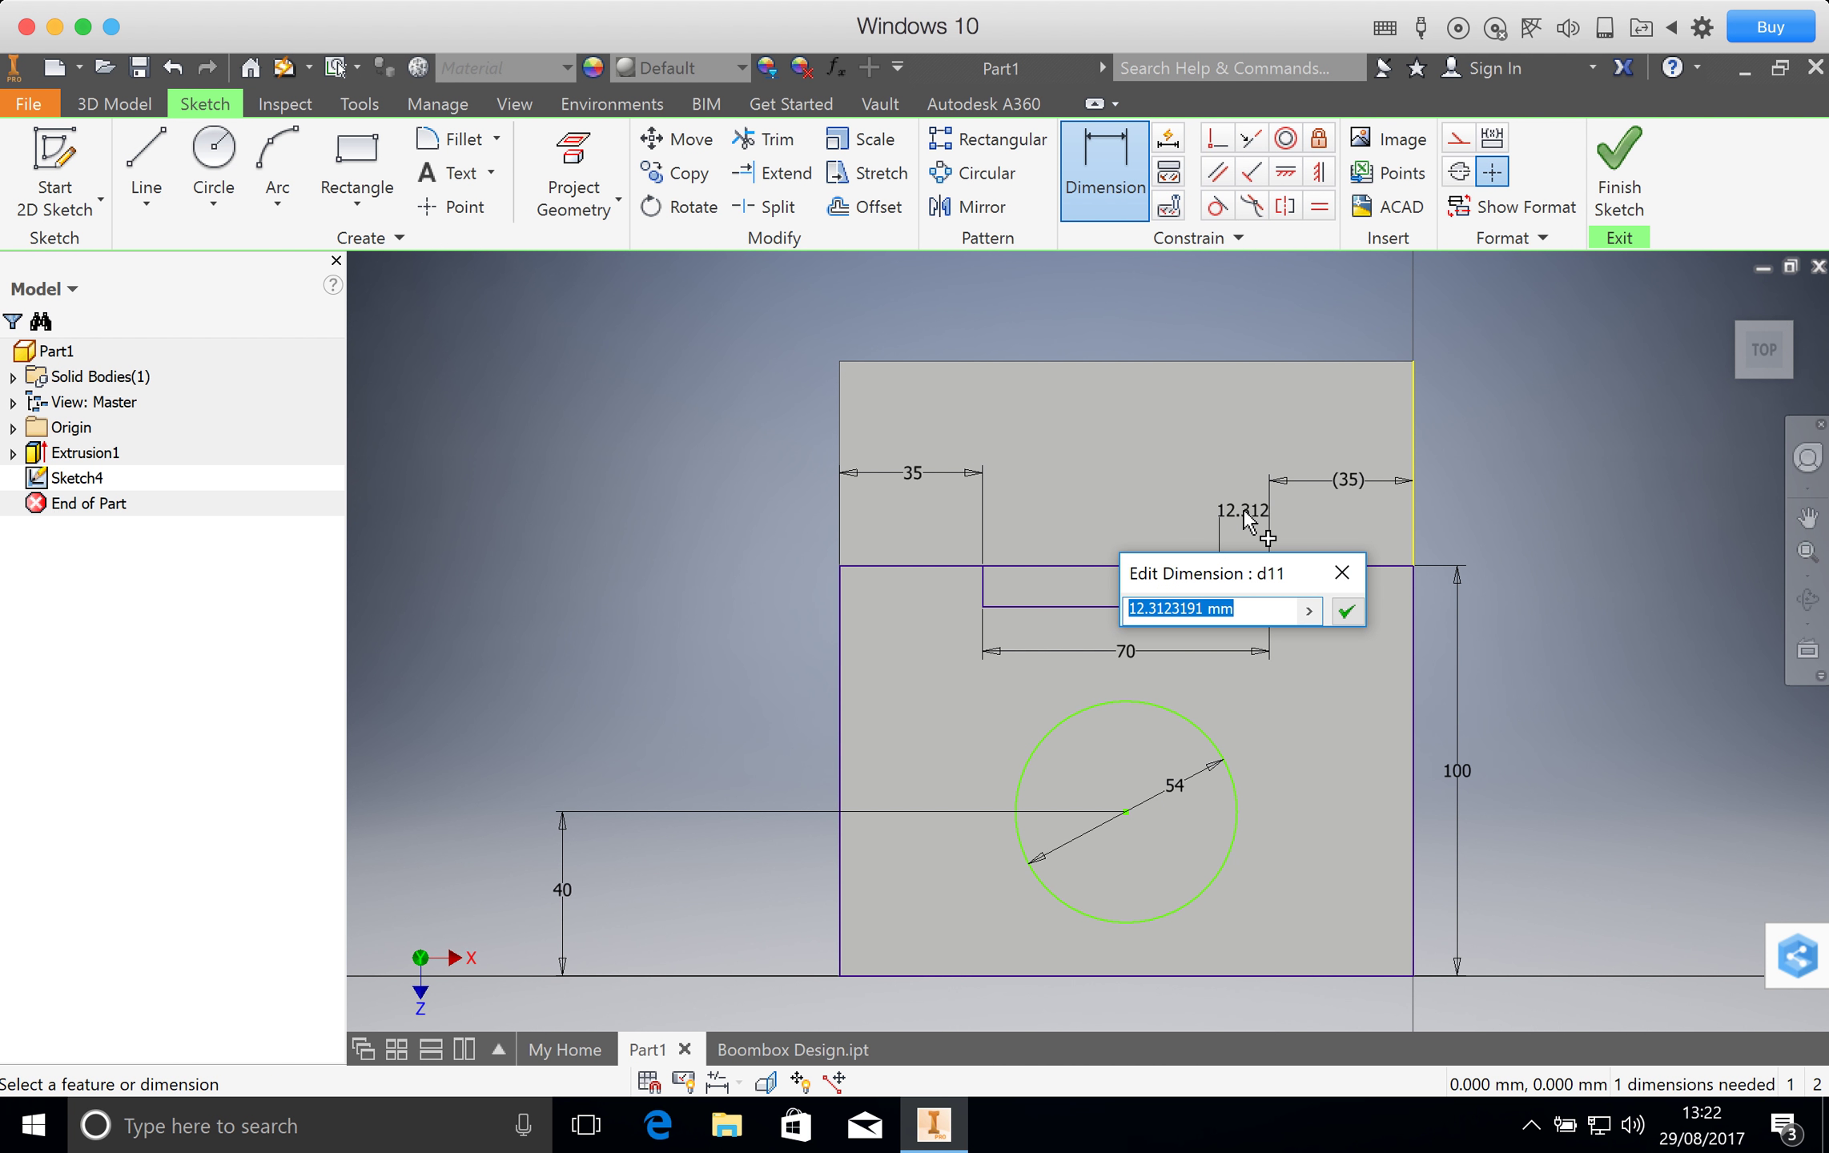
text(12)
key(Return)
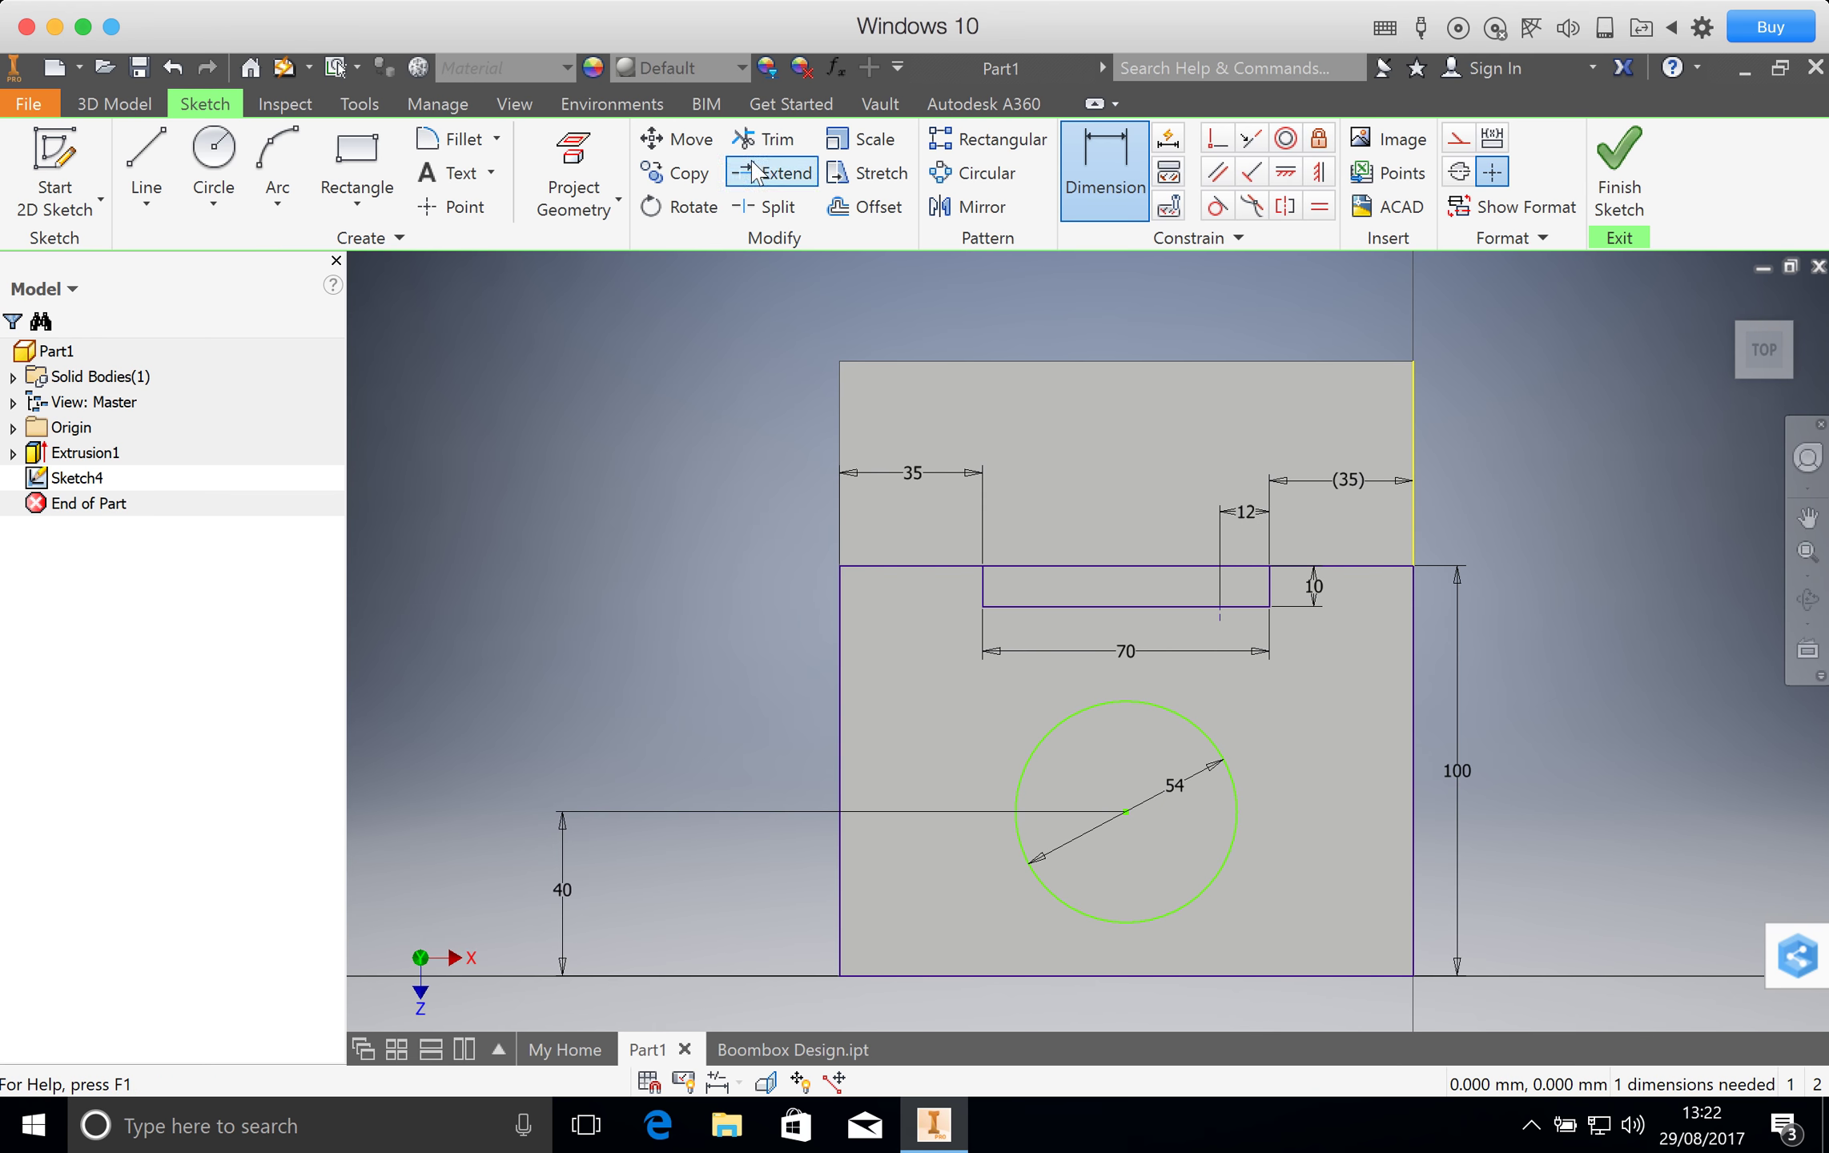
click(356, 160)
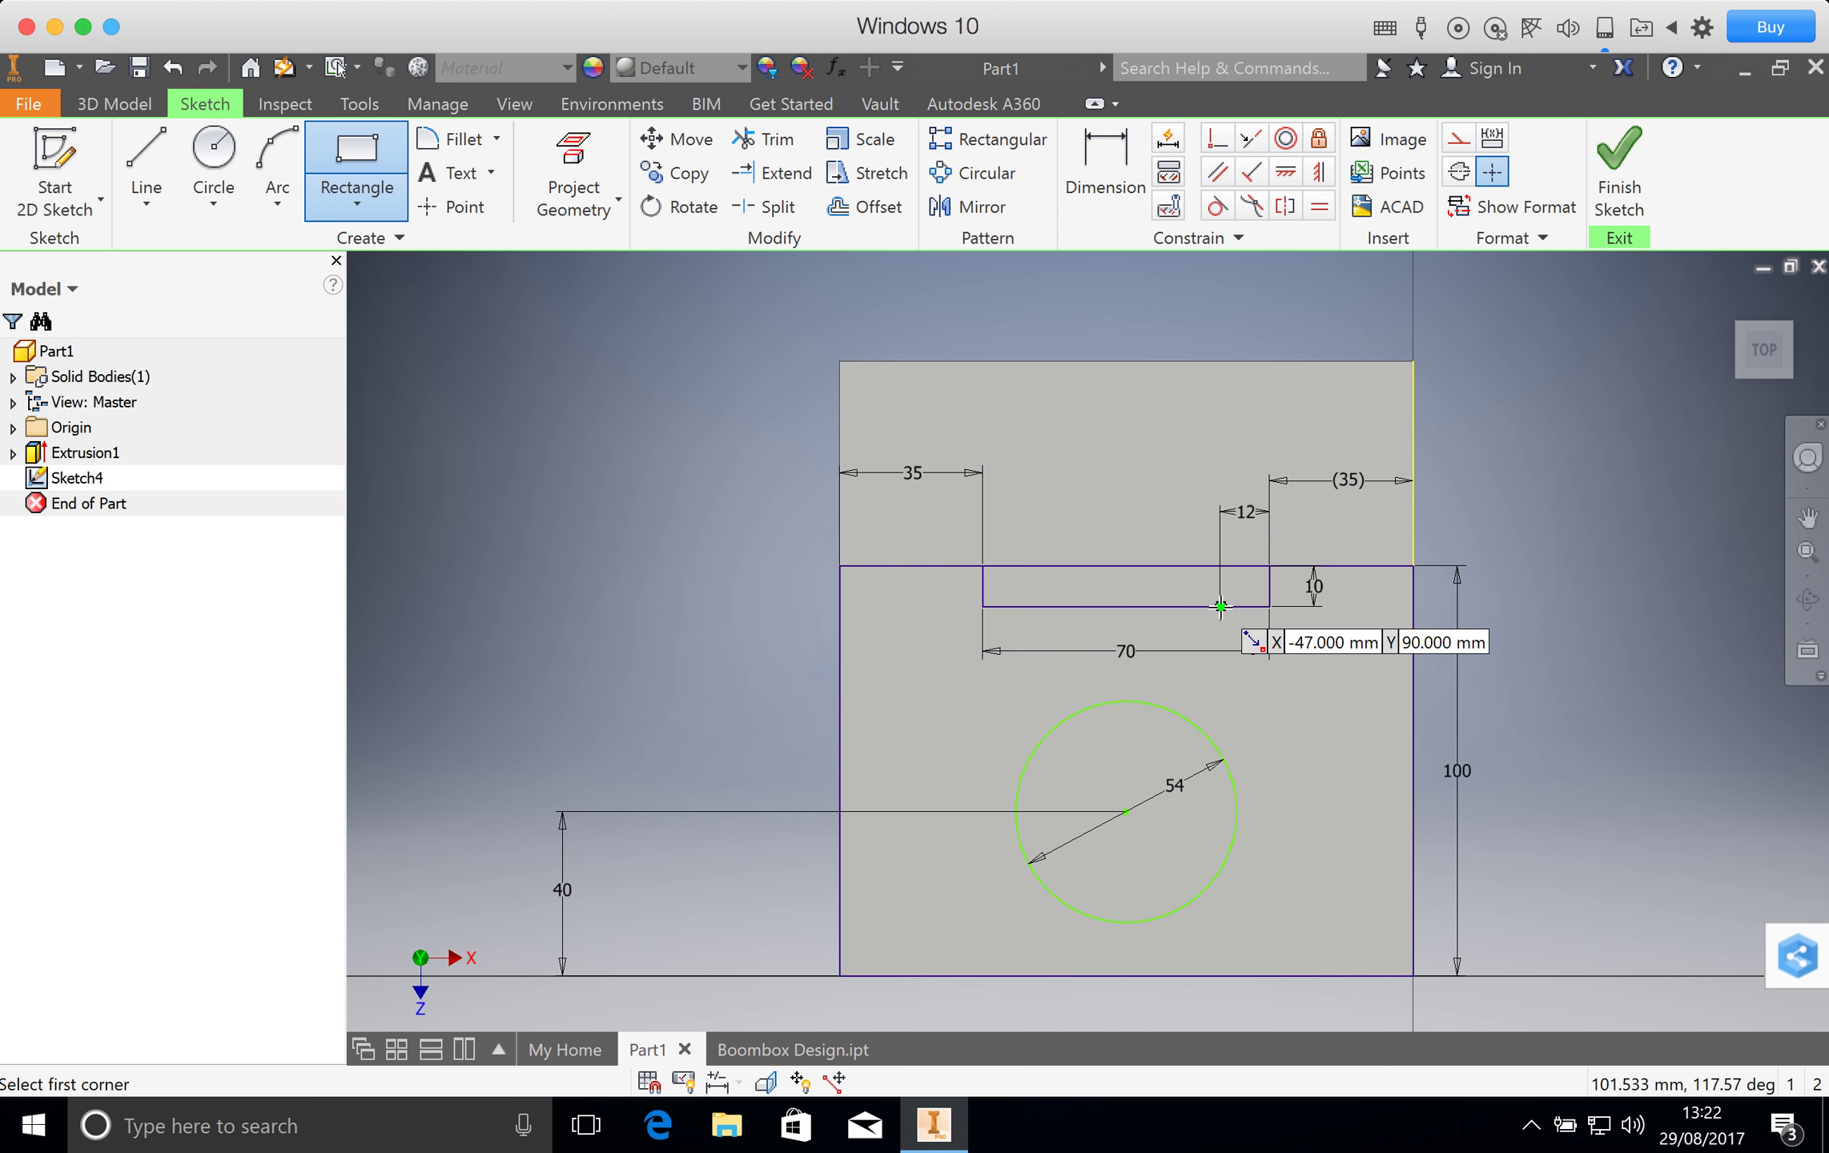
Draw a 12 mm wide rectangle from the slot-bottom point down into the 54 mm circle.
click(1220, 607)
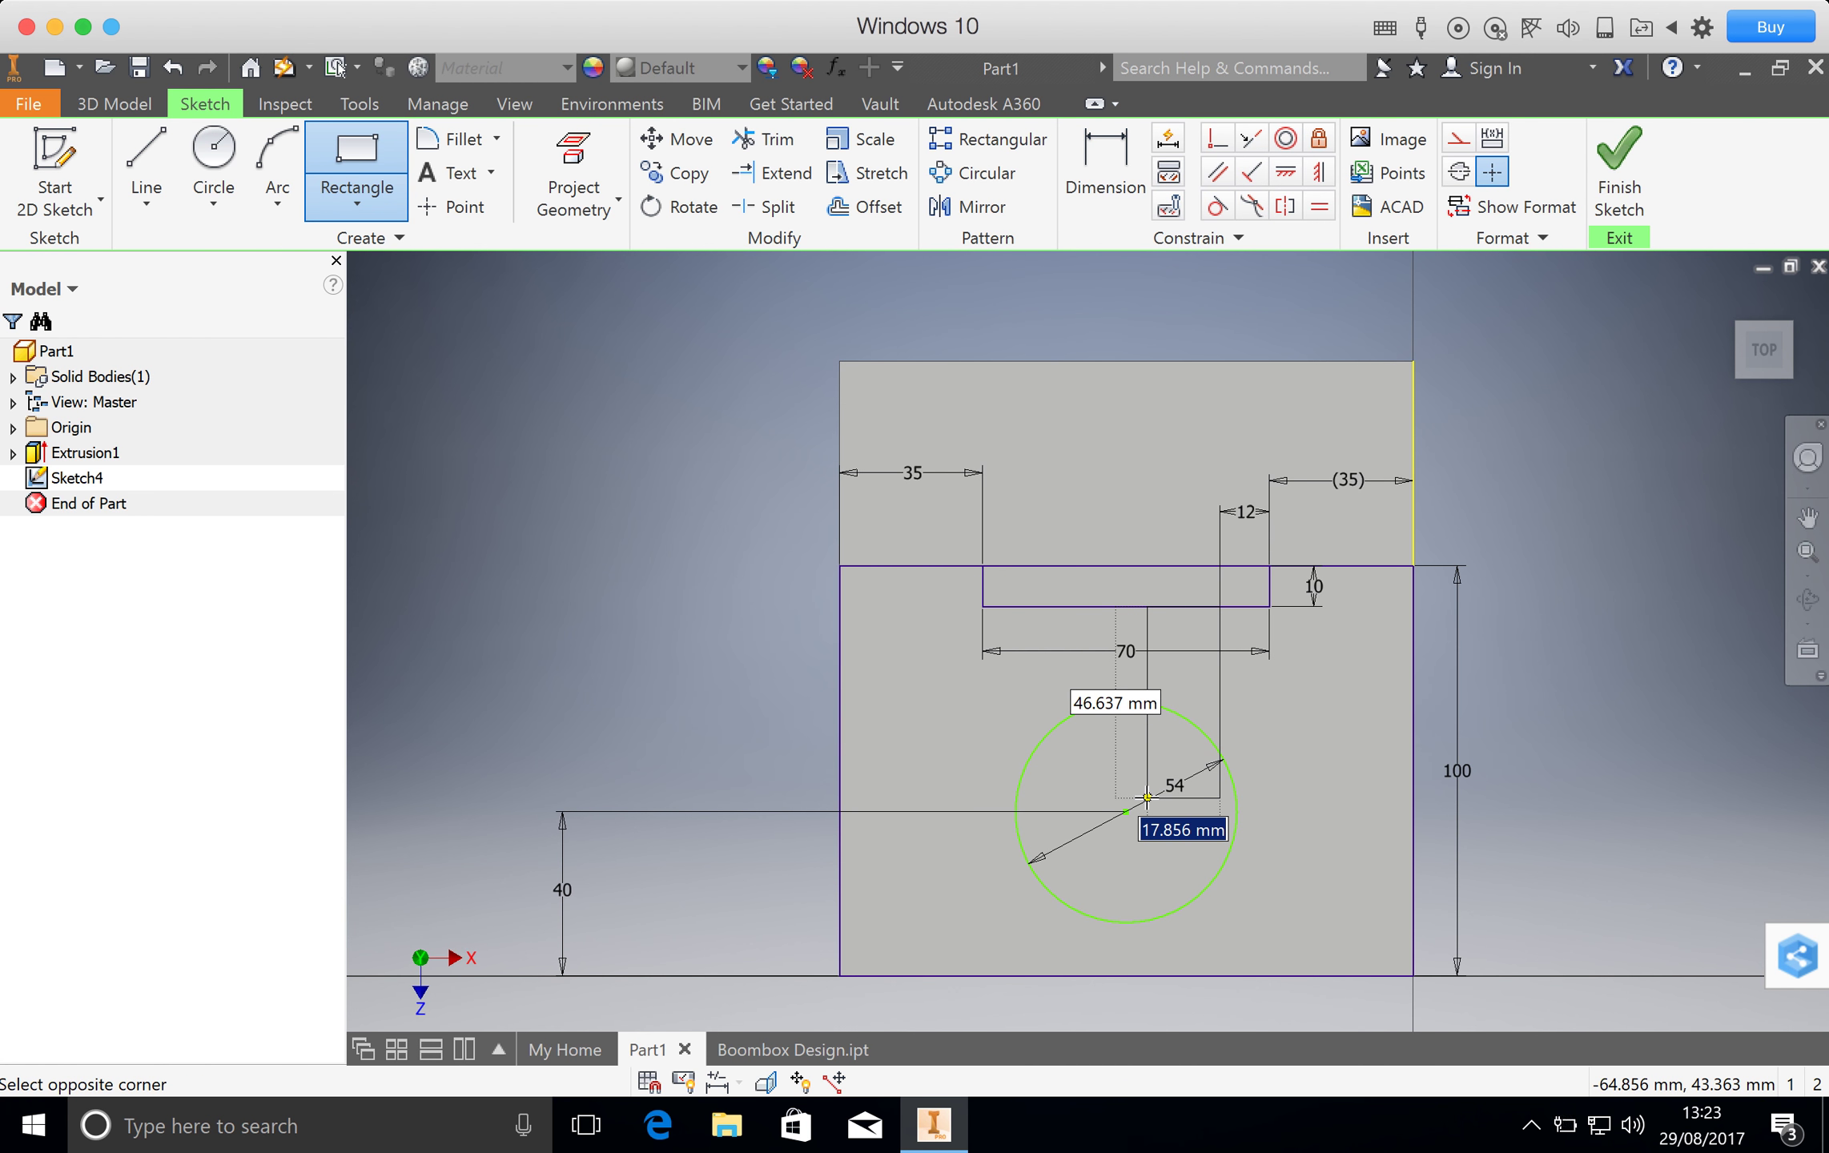
text(2)
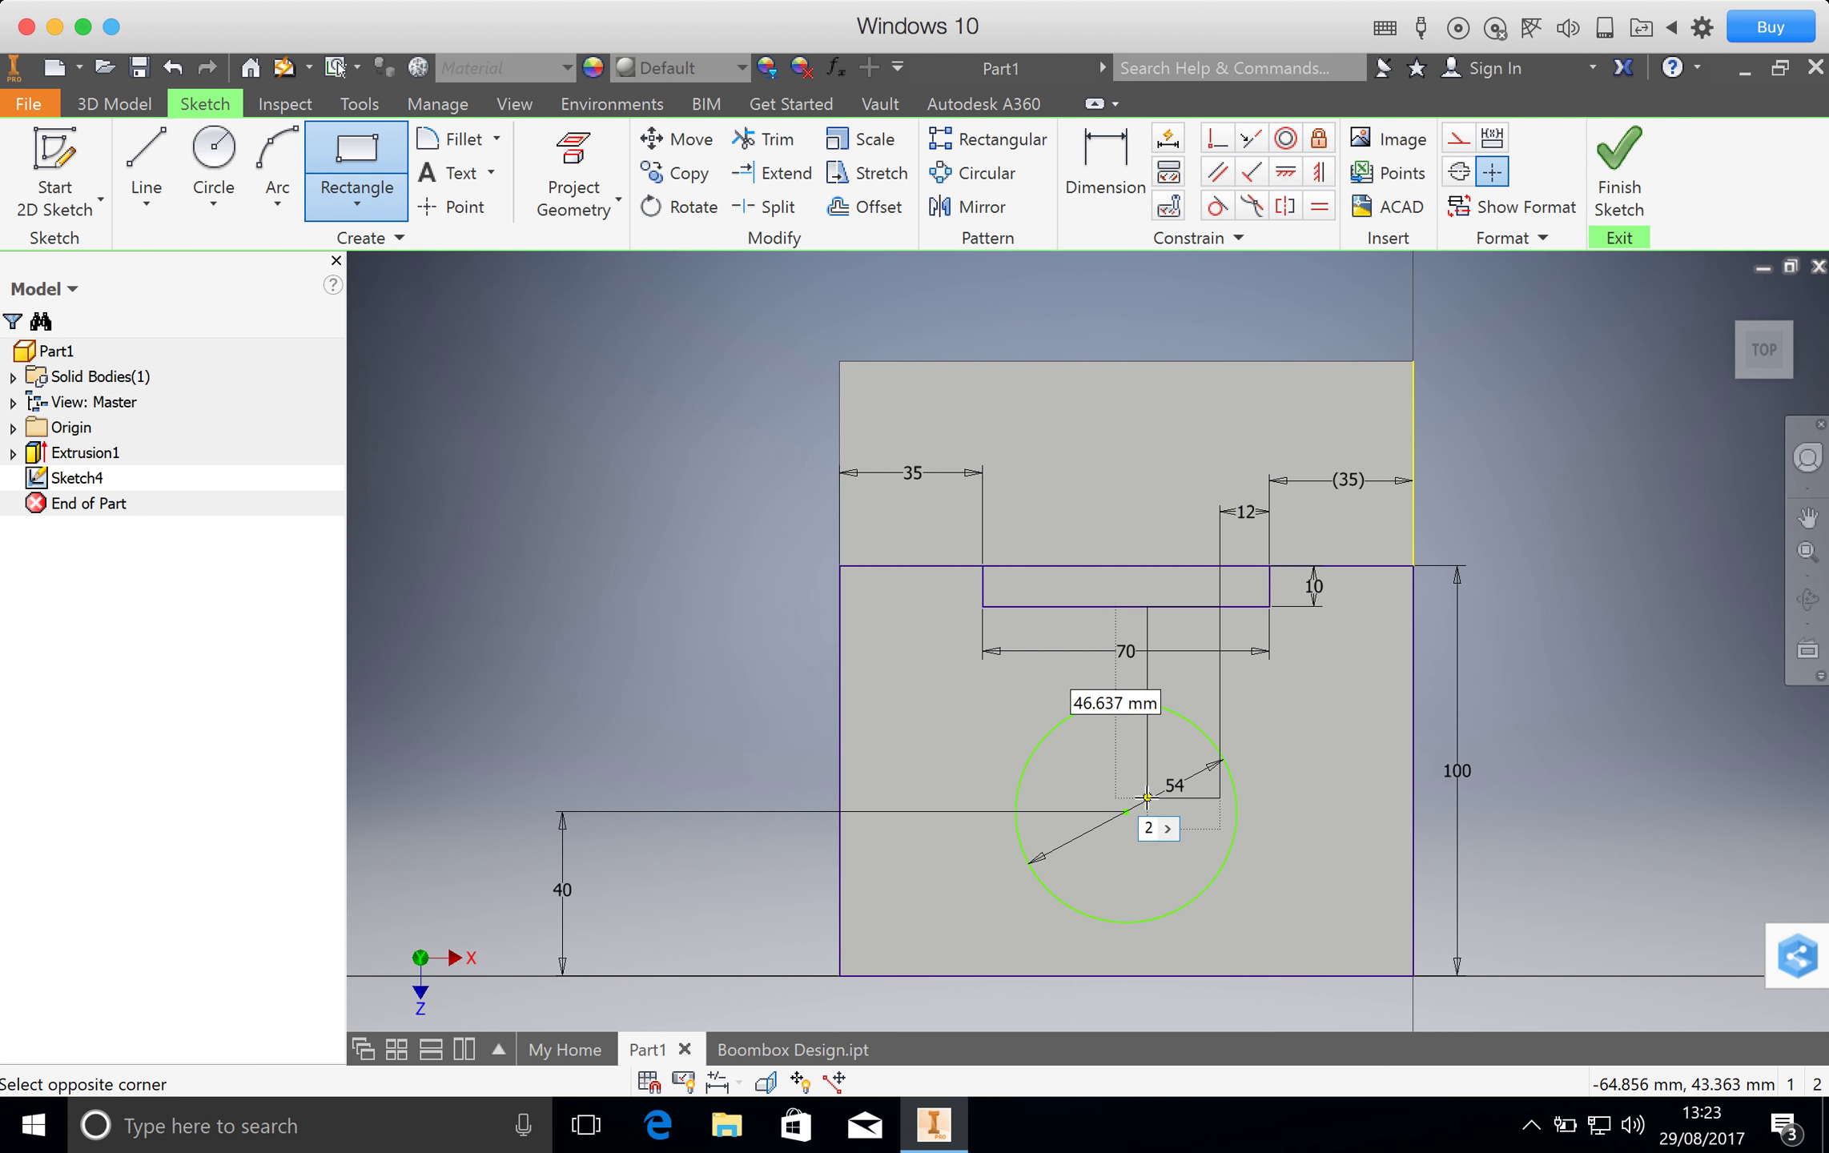
key(Return)
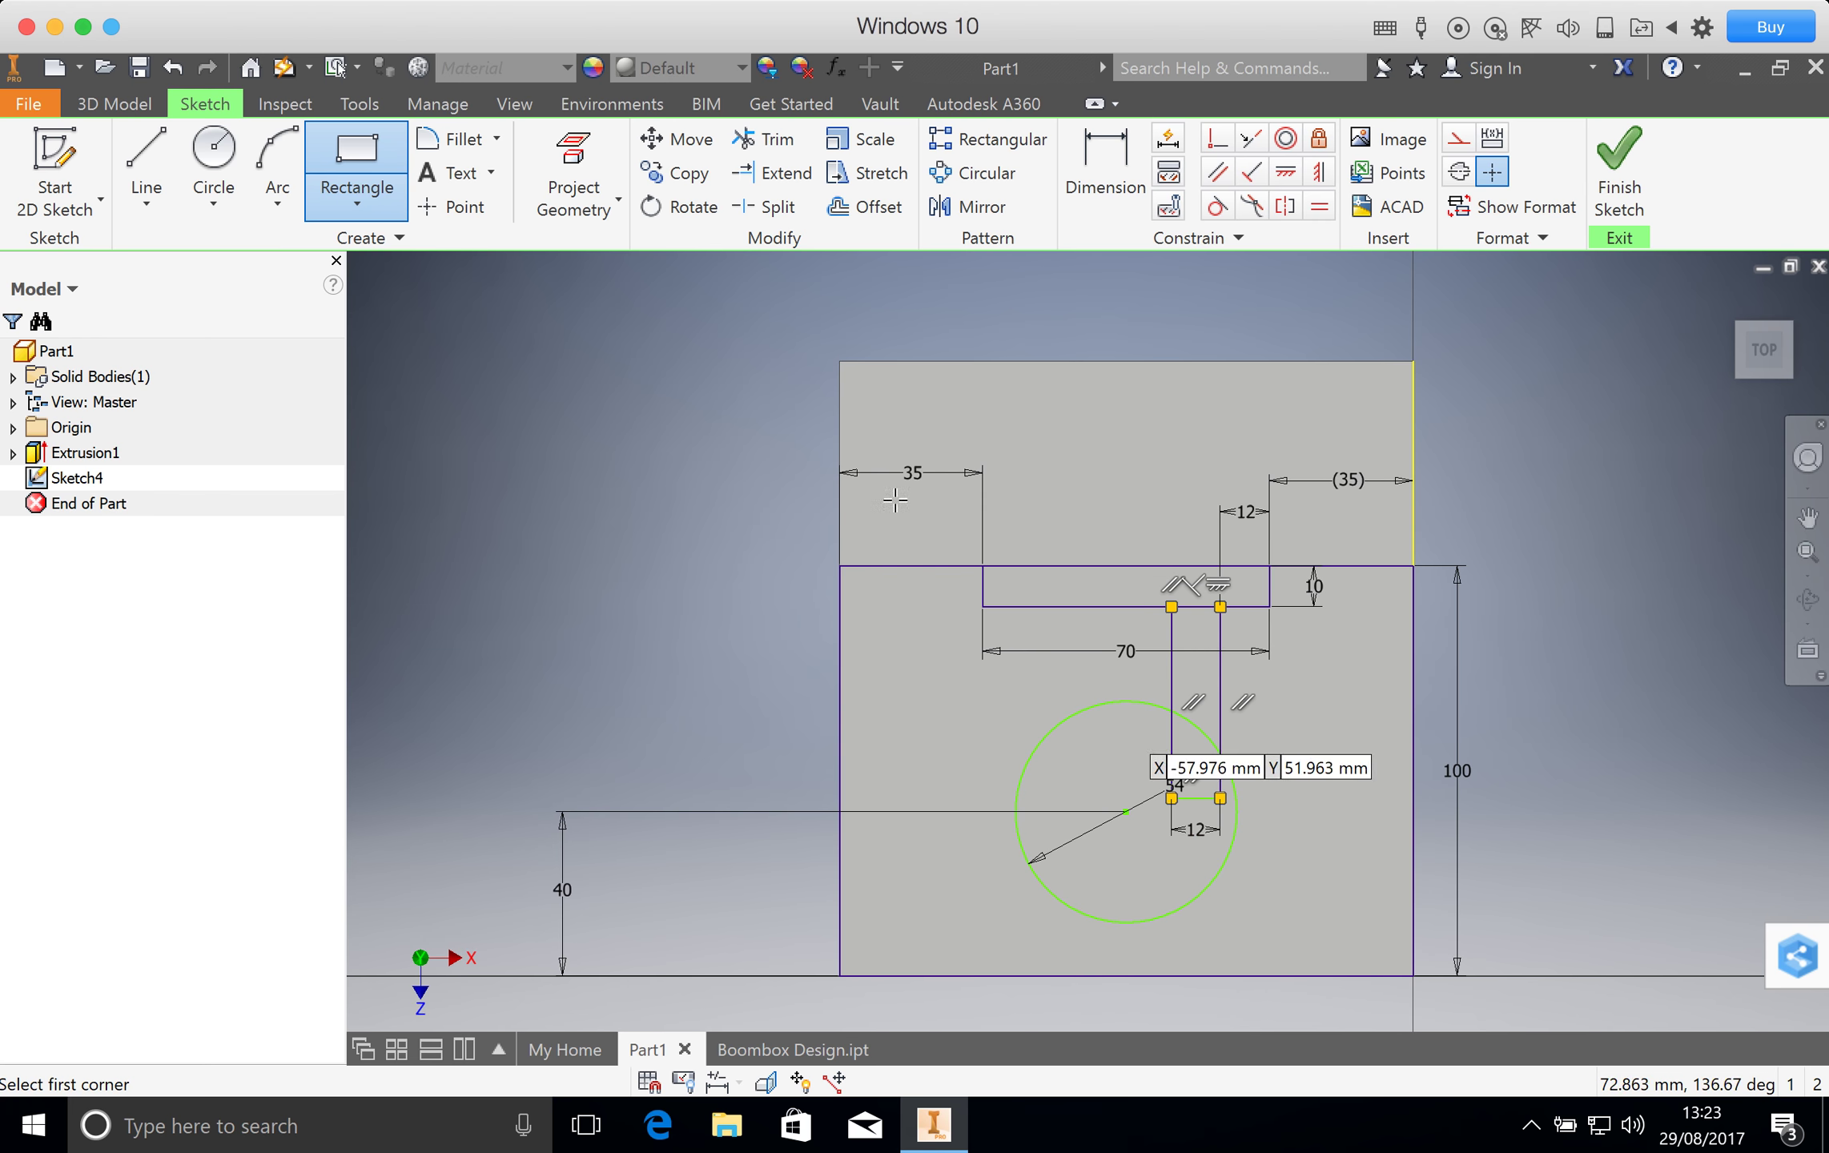
After a refused trim, delete the channel rectangle's bottom 12 mm width dimension.
click(776, 148)
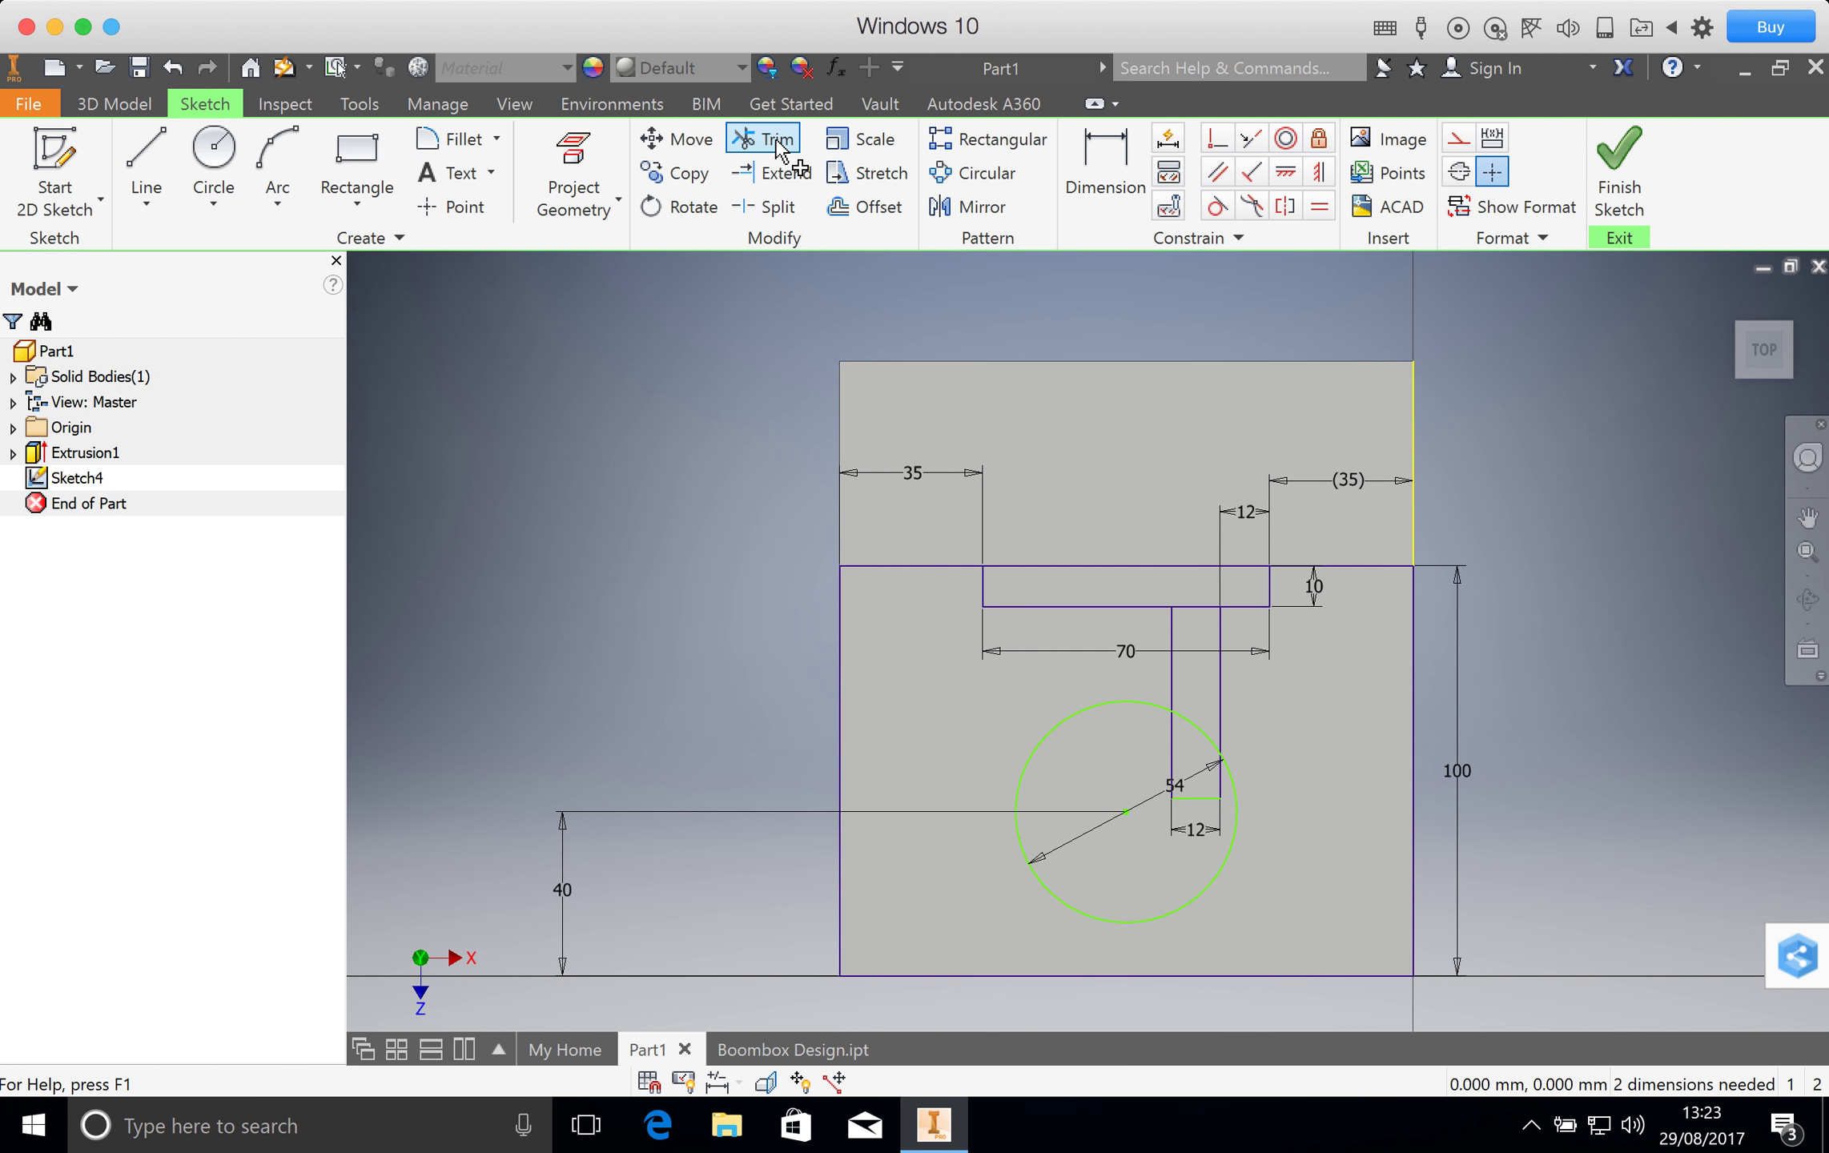
click(1203, 798)
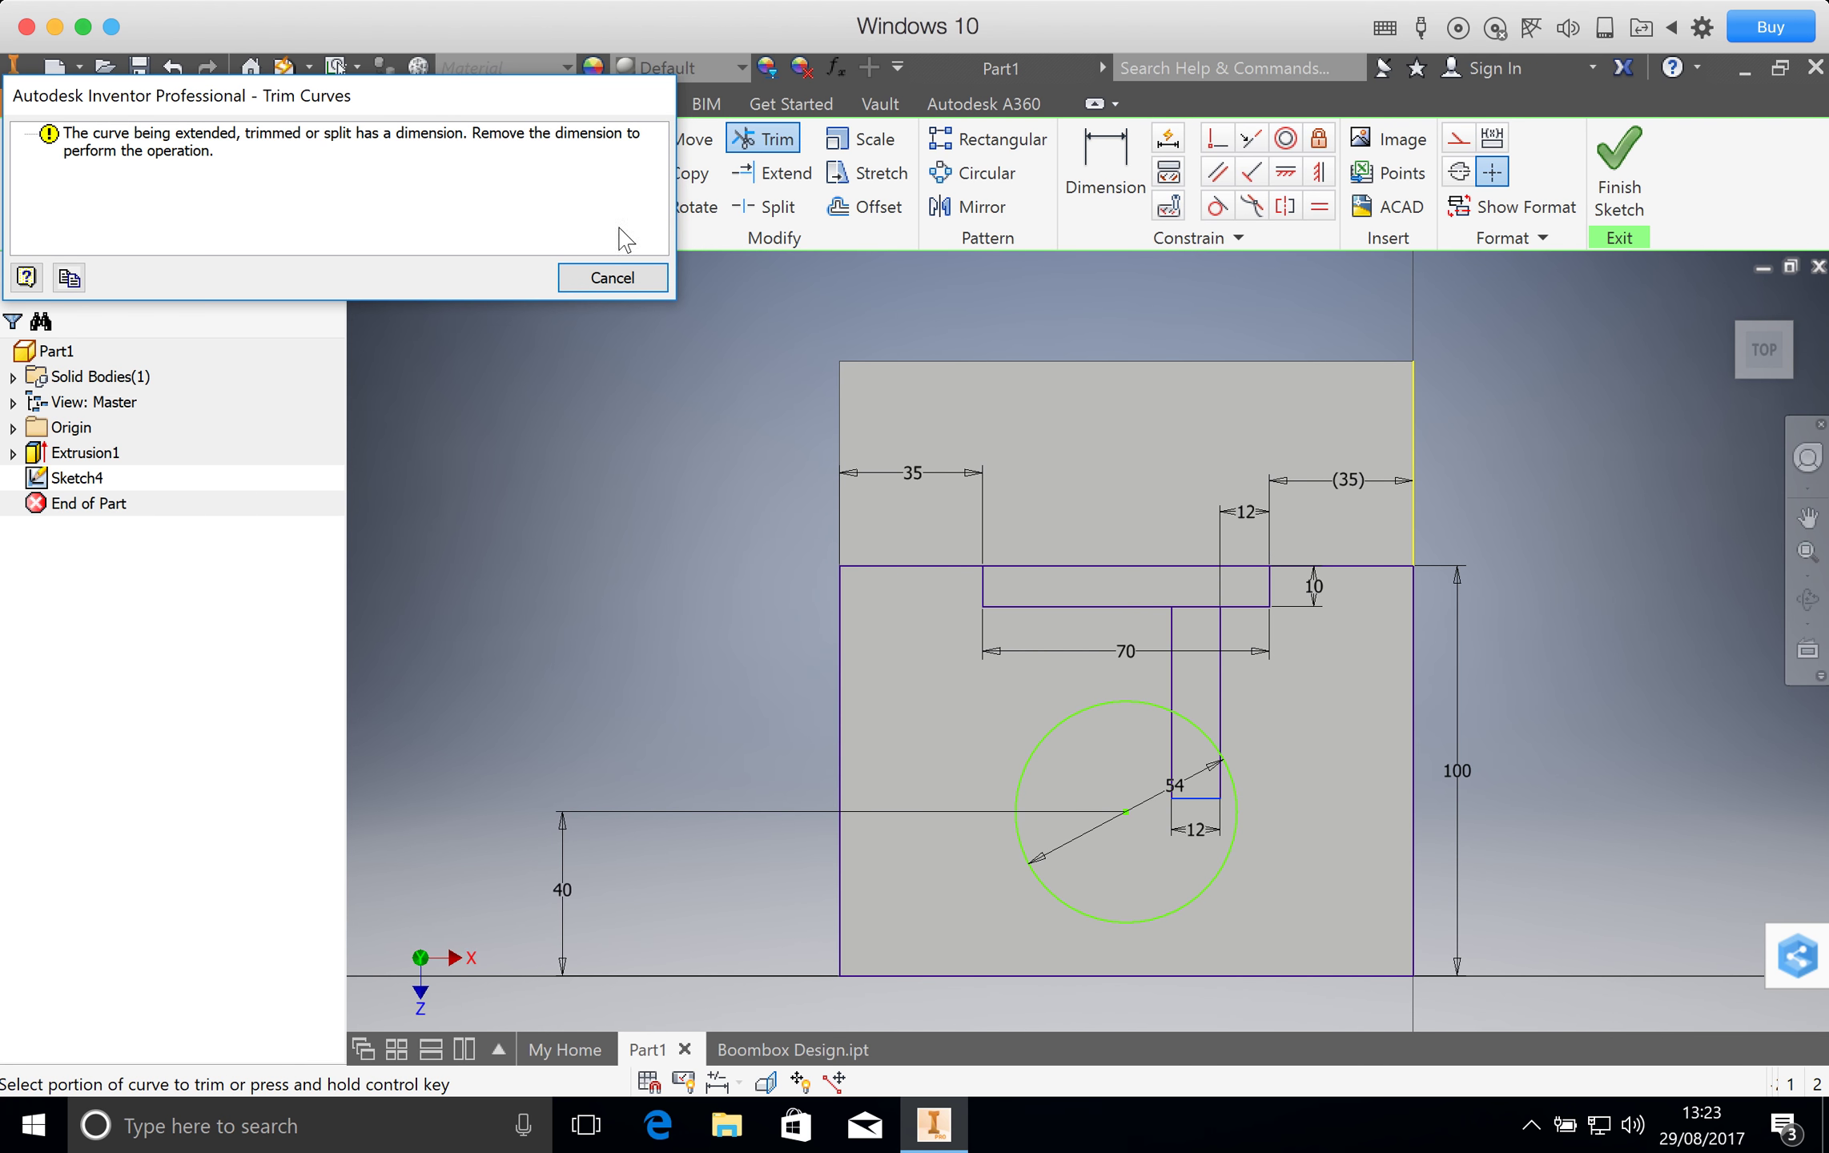
click(628, 278)
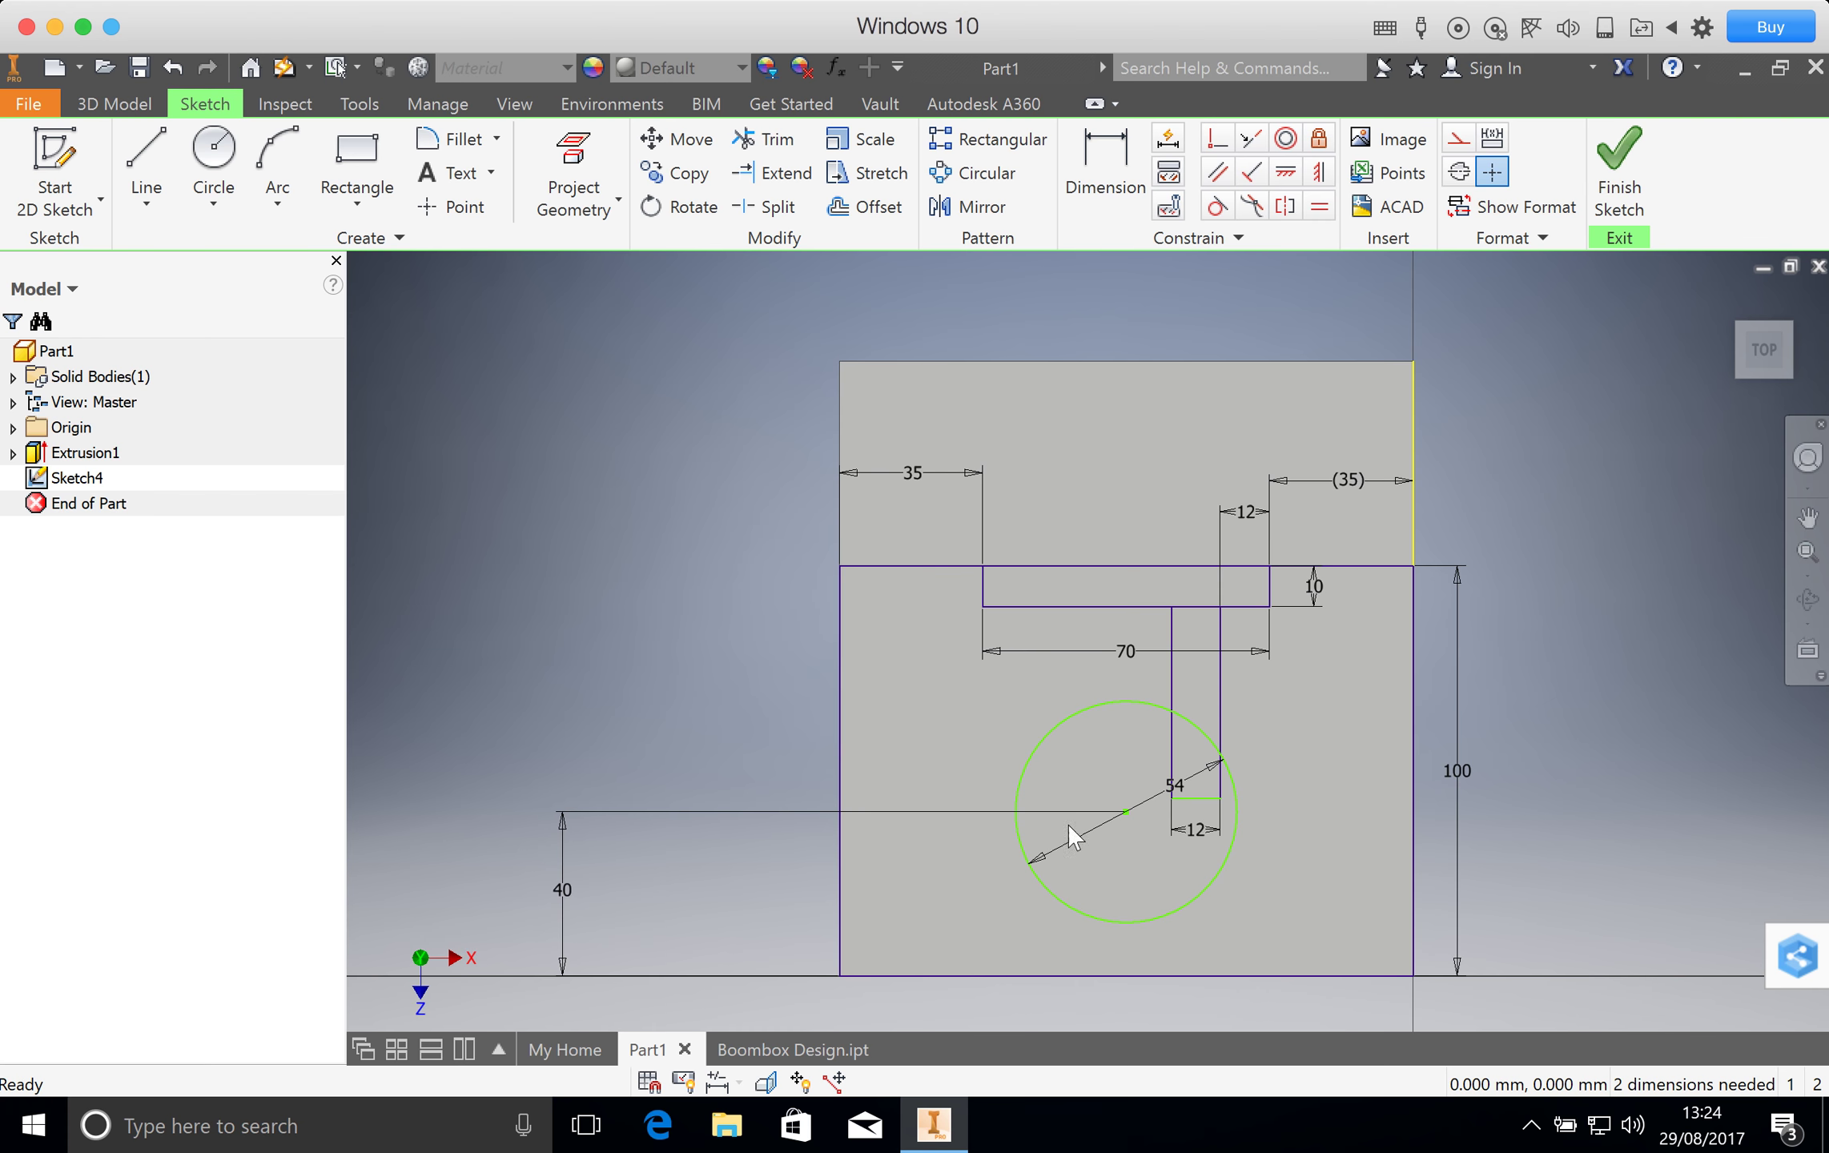
right_click(1196, 826)
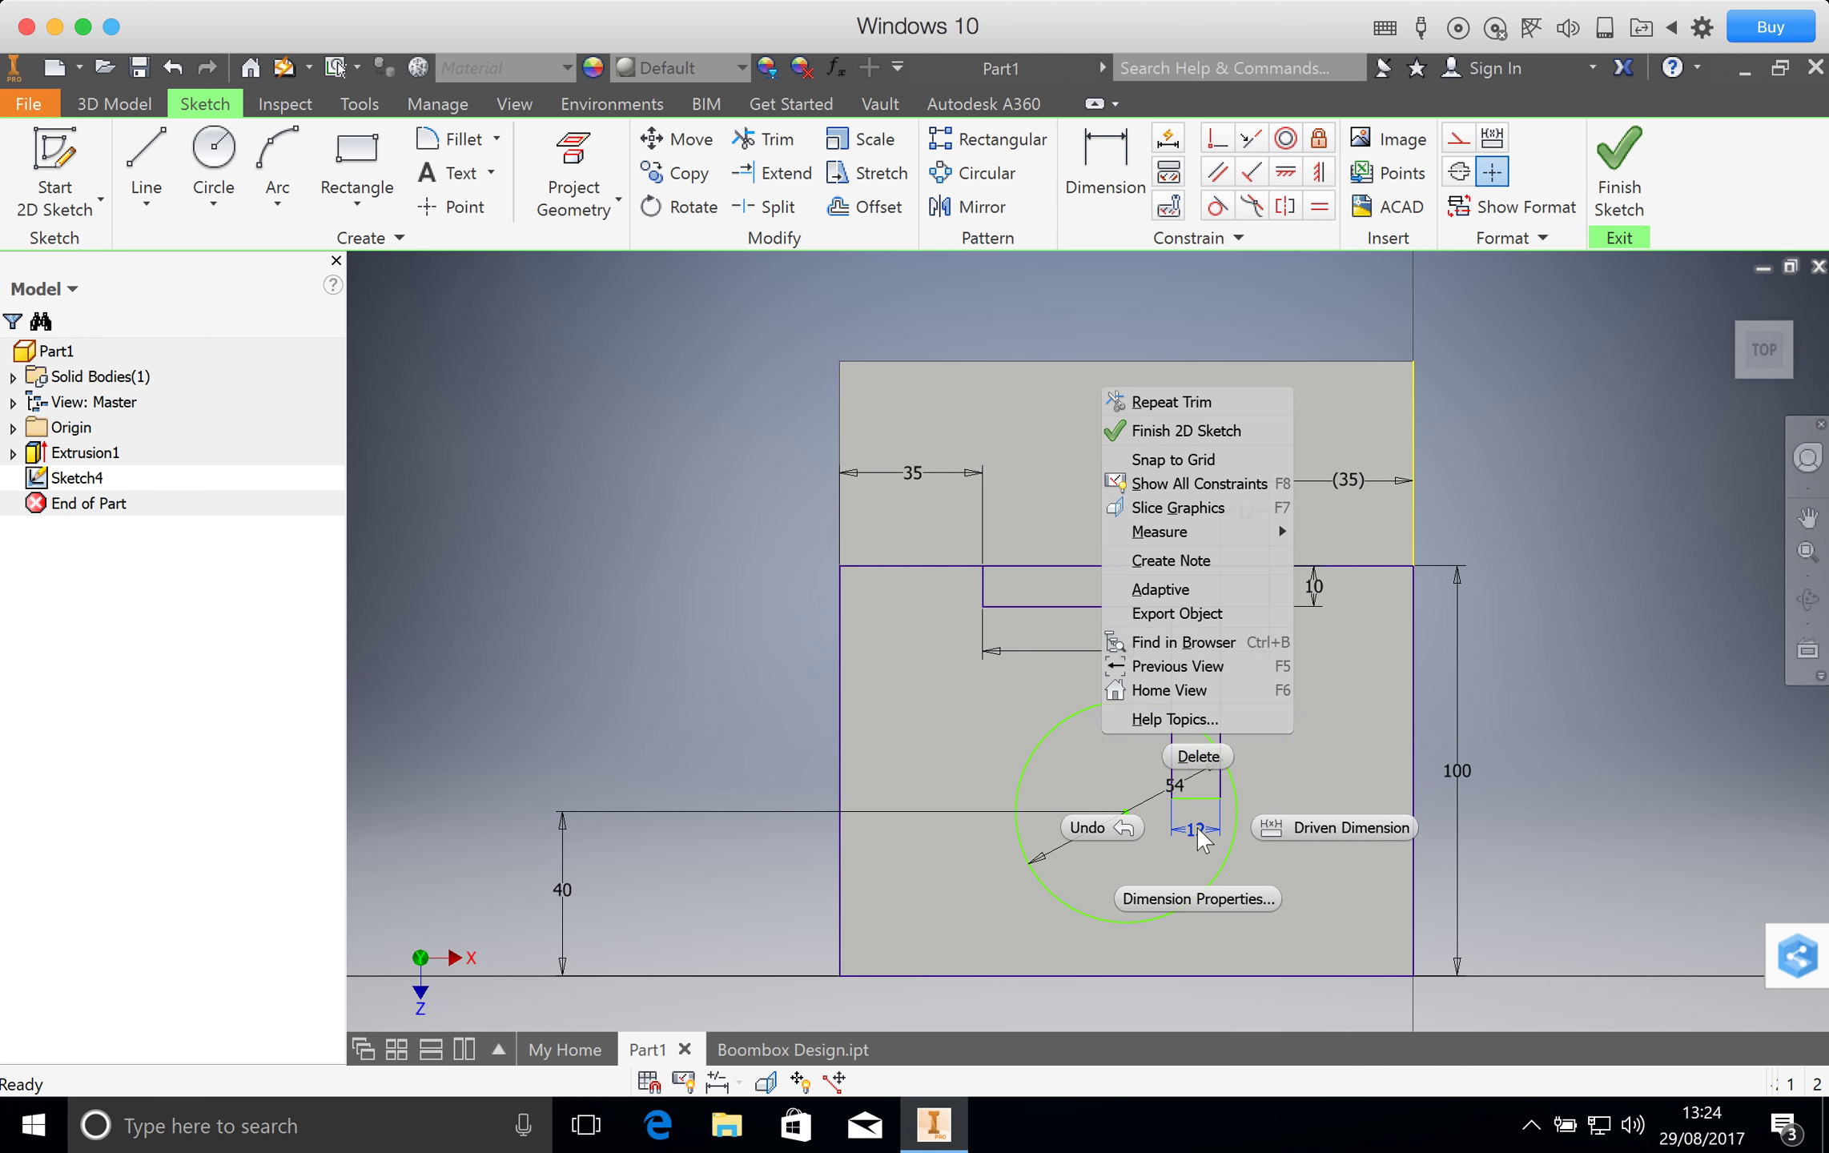
click(1200, 757)
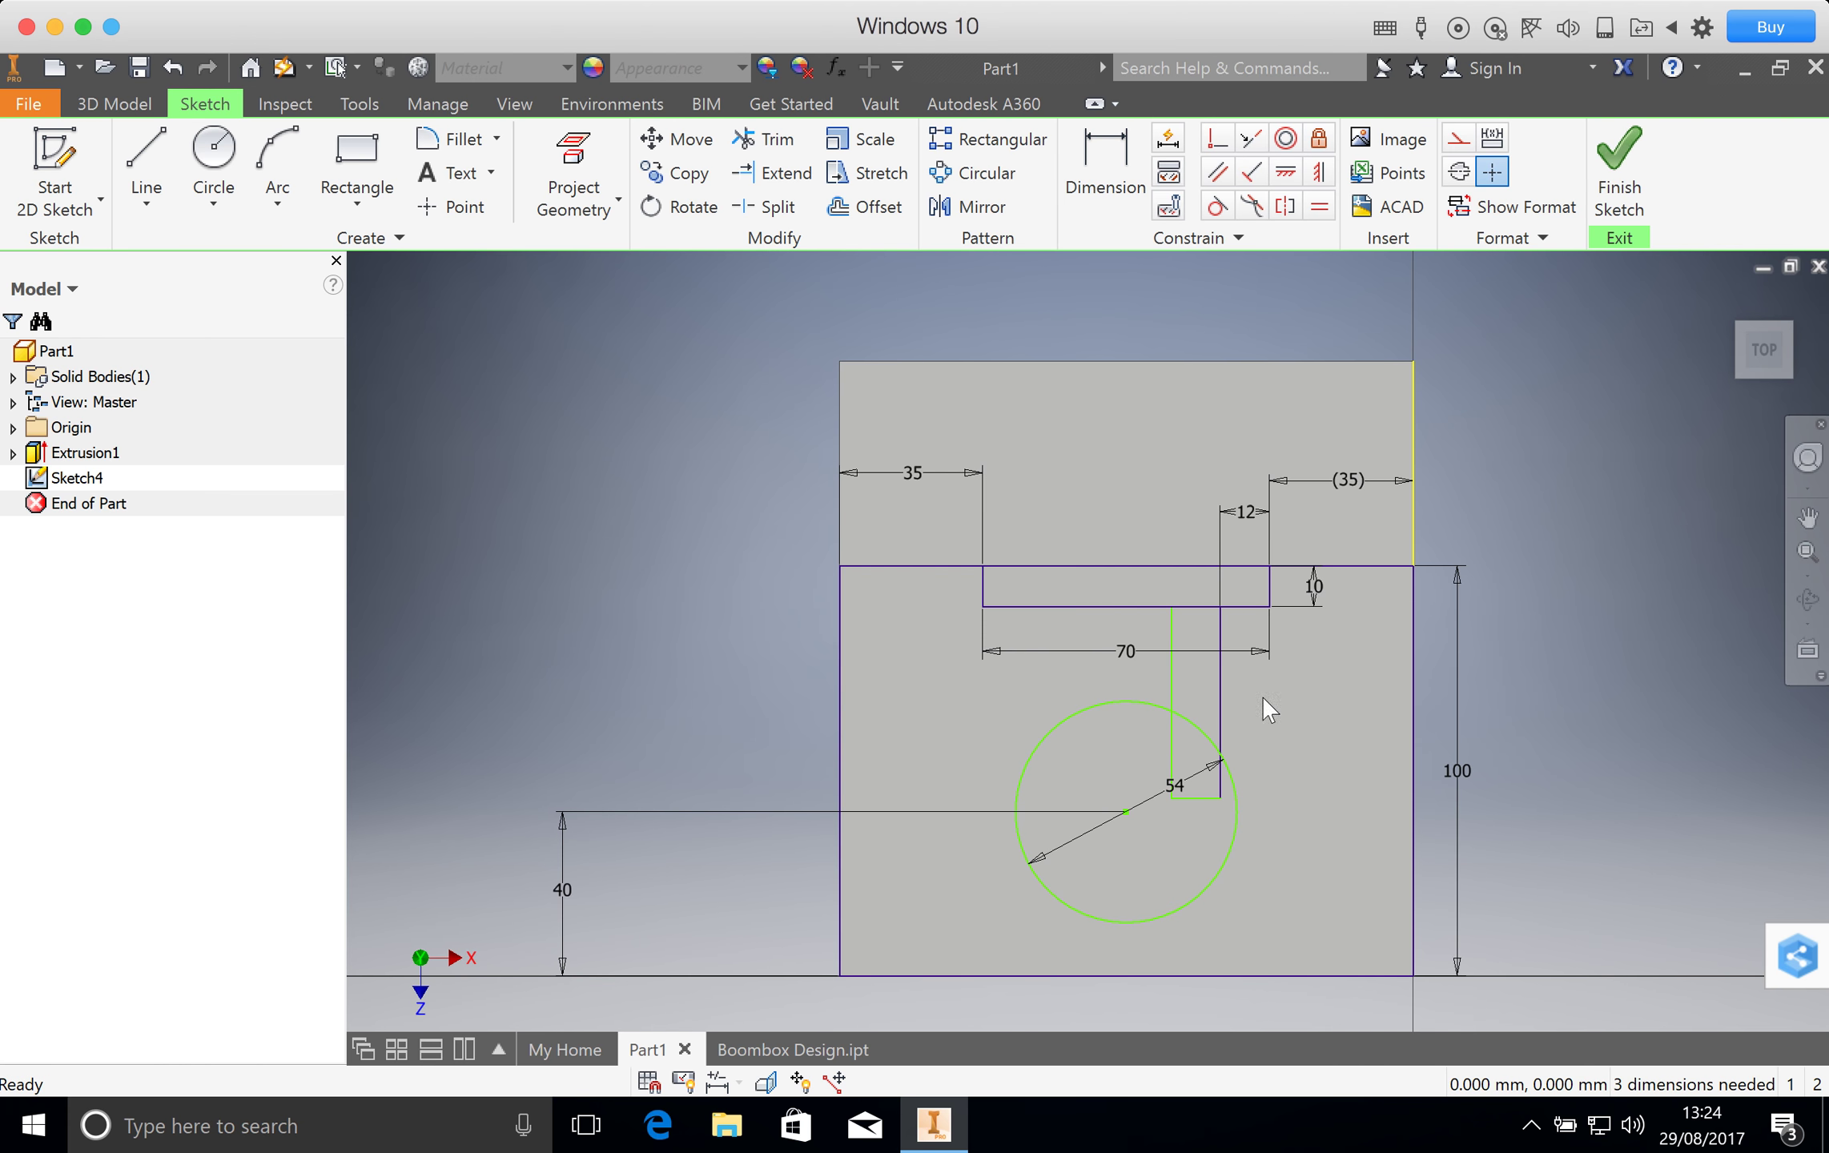
click(776, 145)
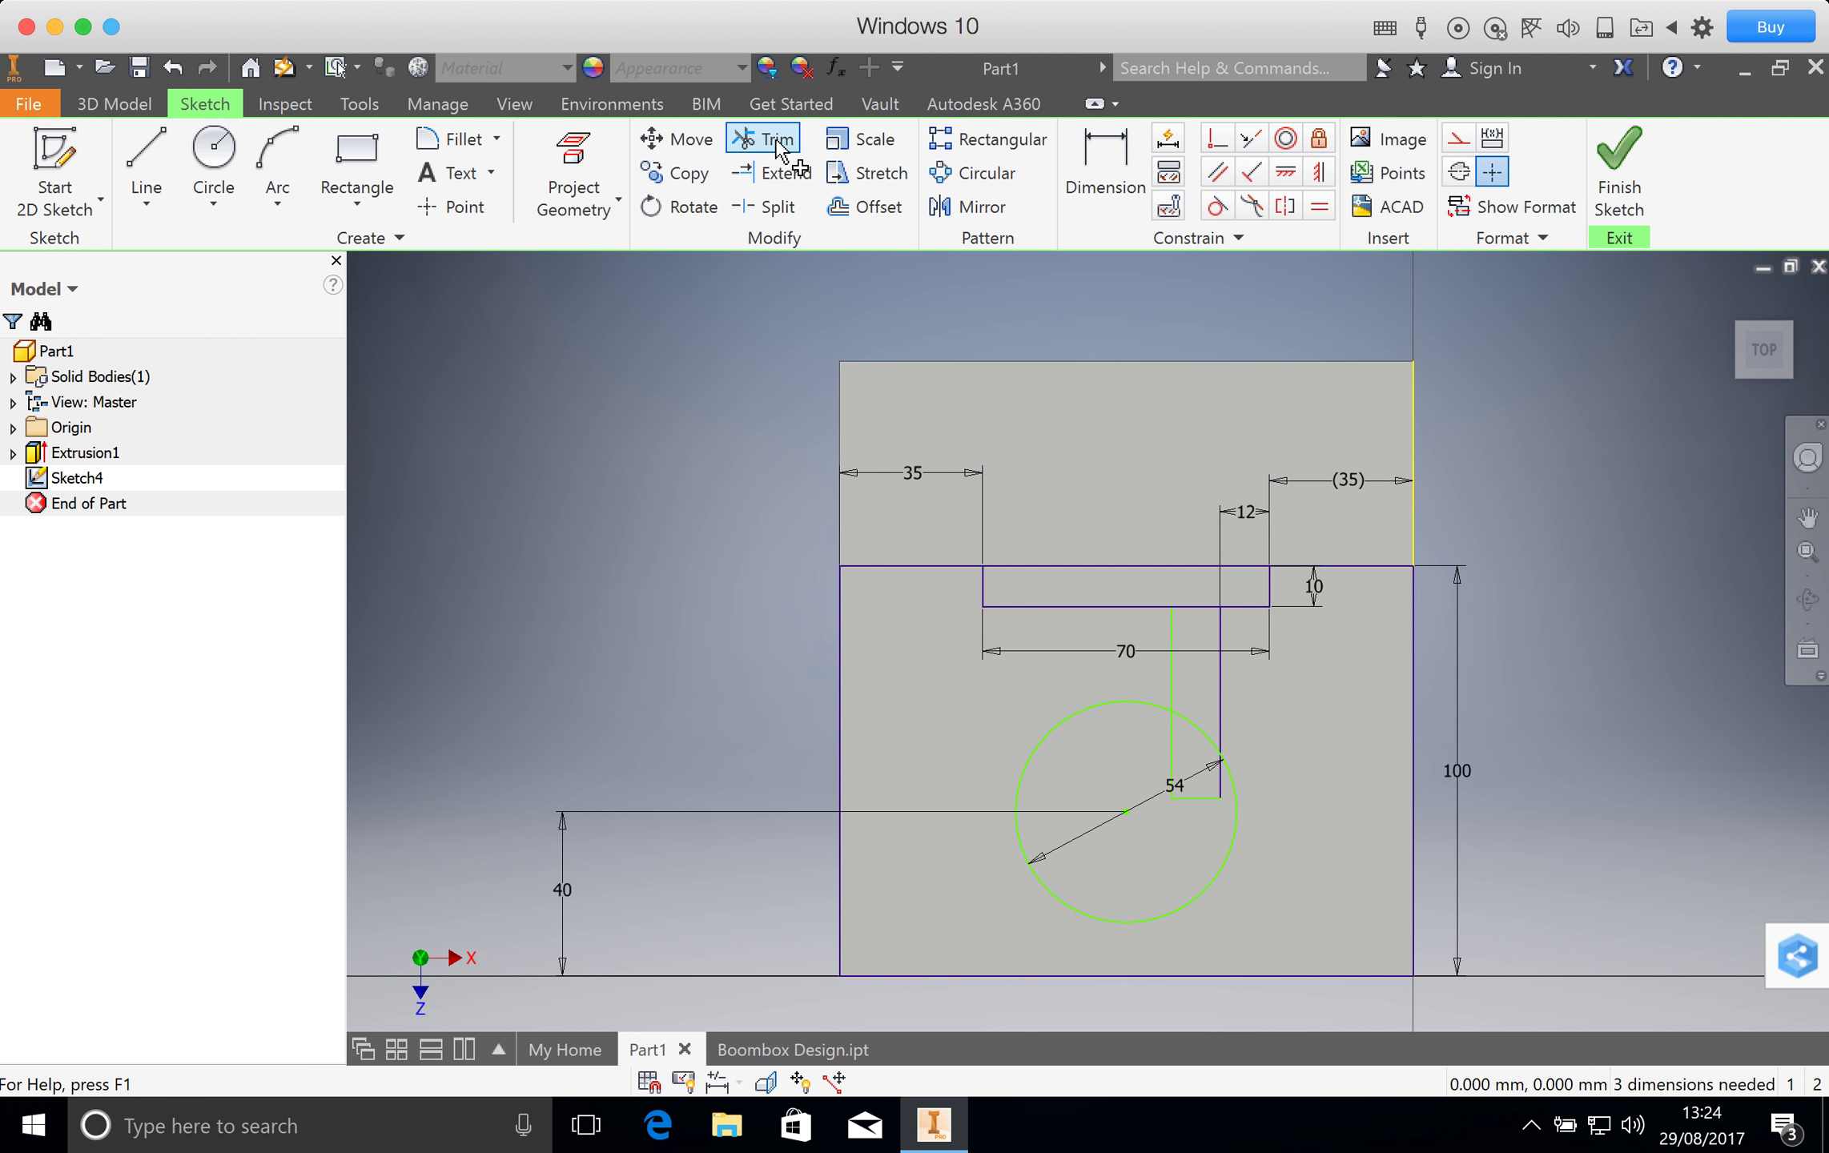
Trim the channel's bottom edge, both channel lines inside the circle, and the arc between them.
click(1193, 811)
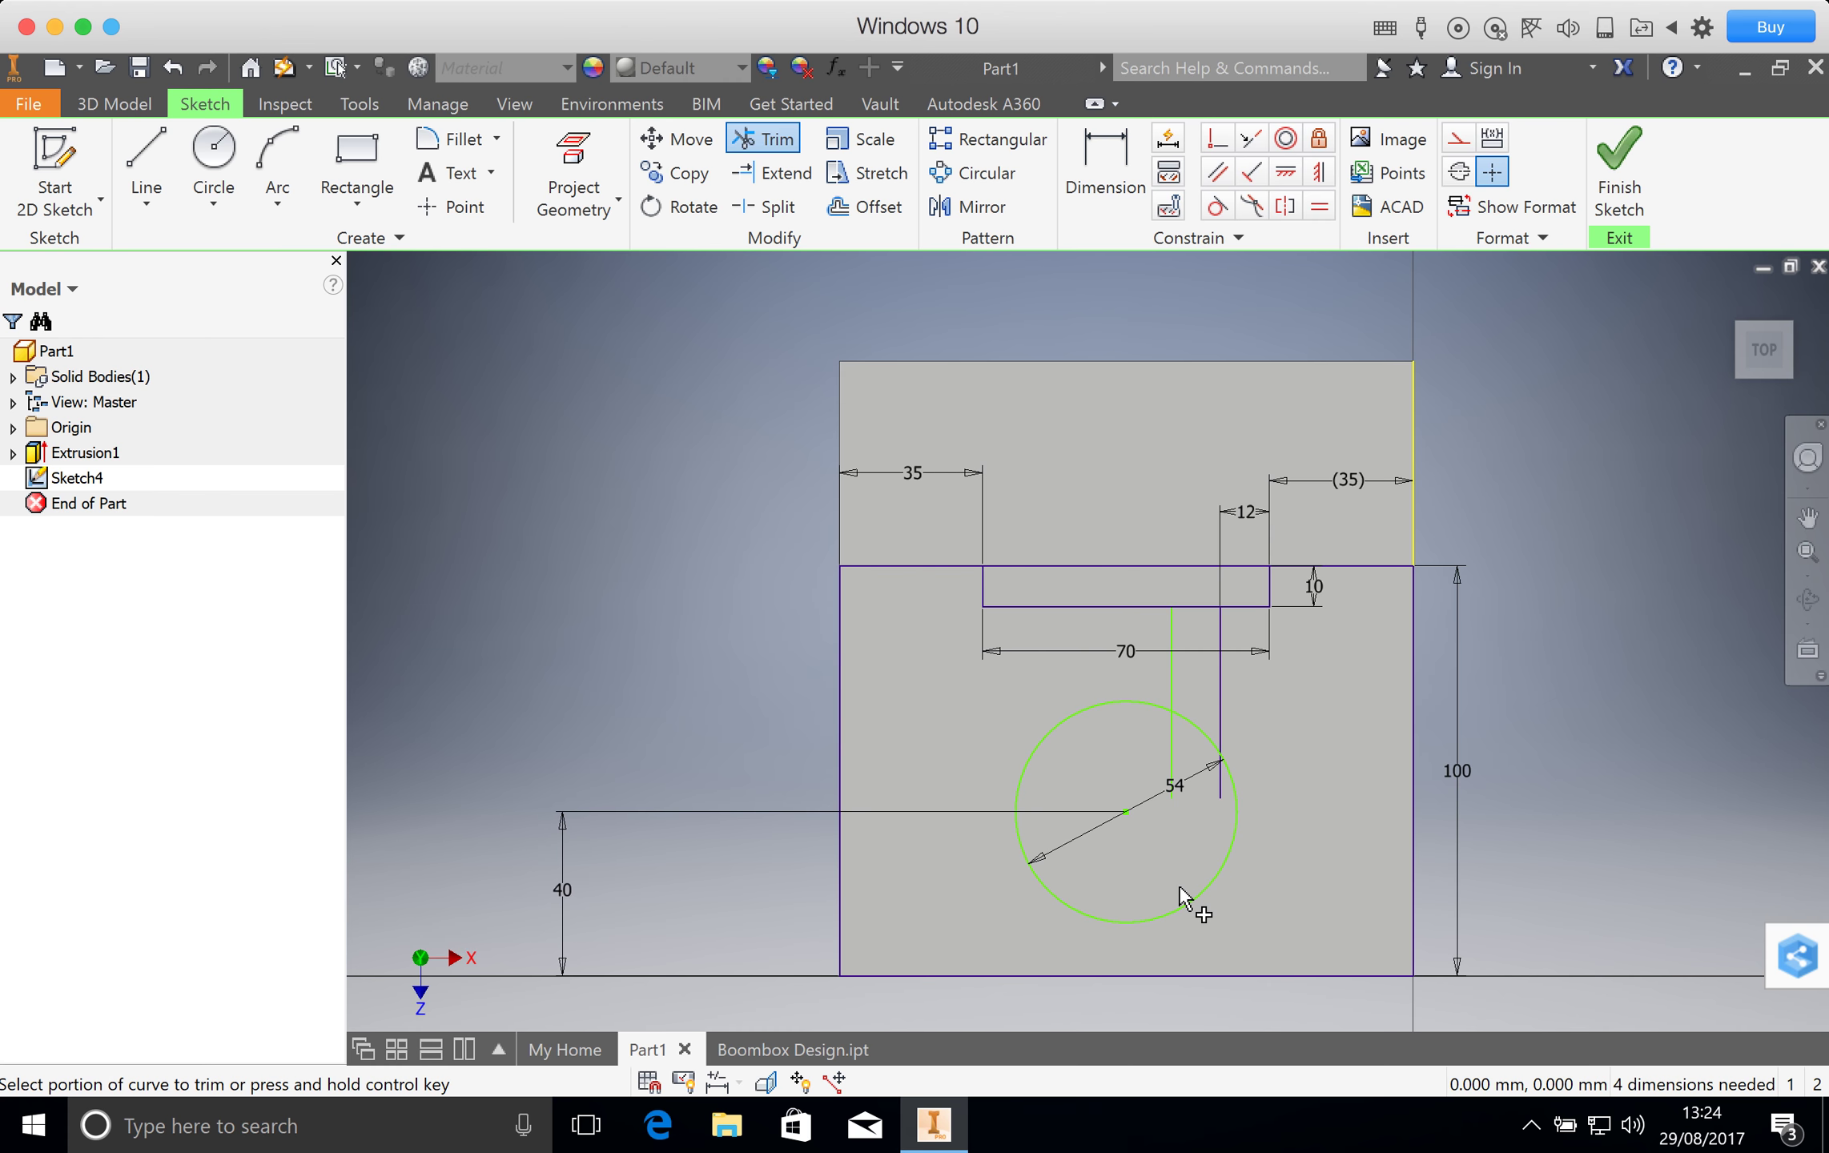
click(1171, 756)
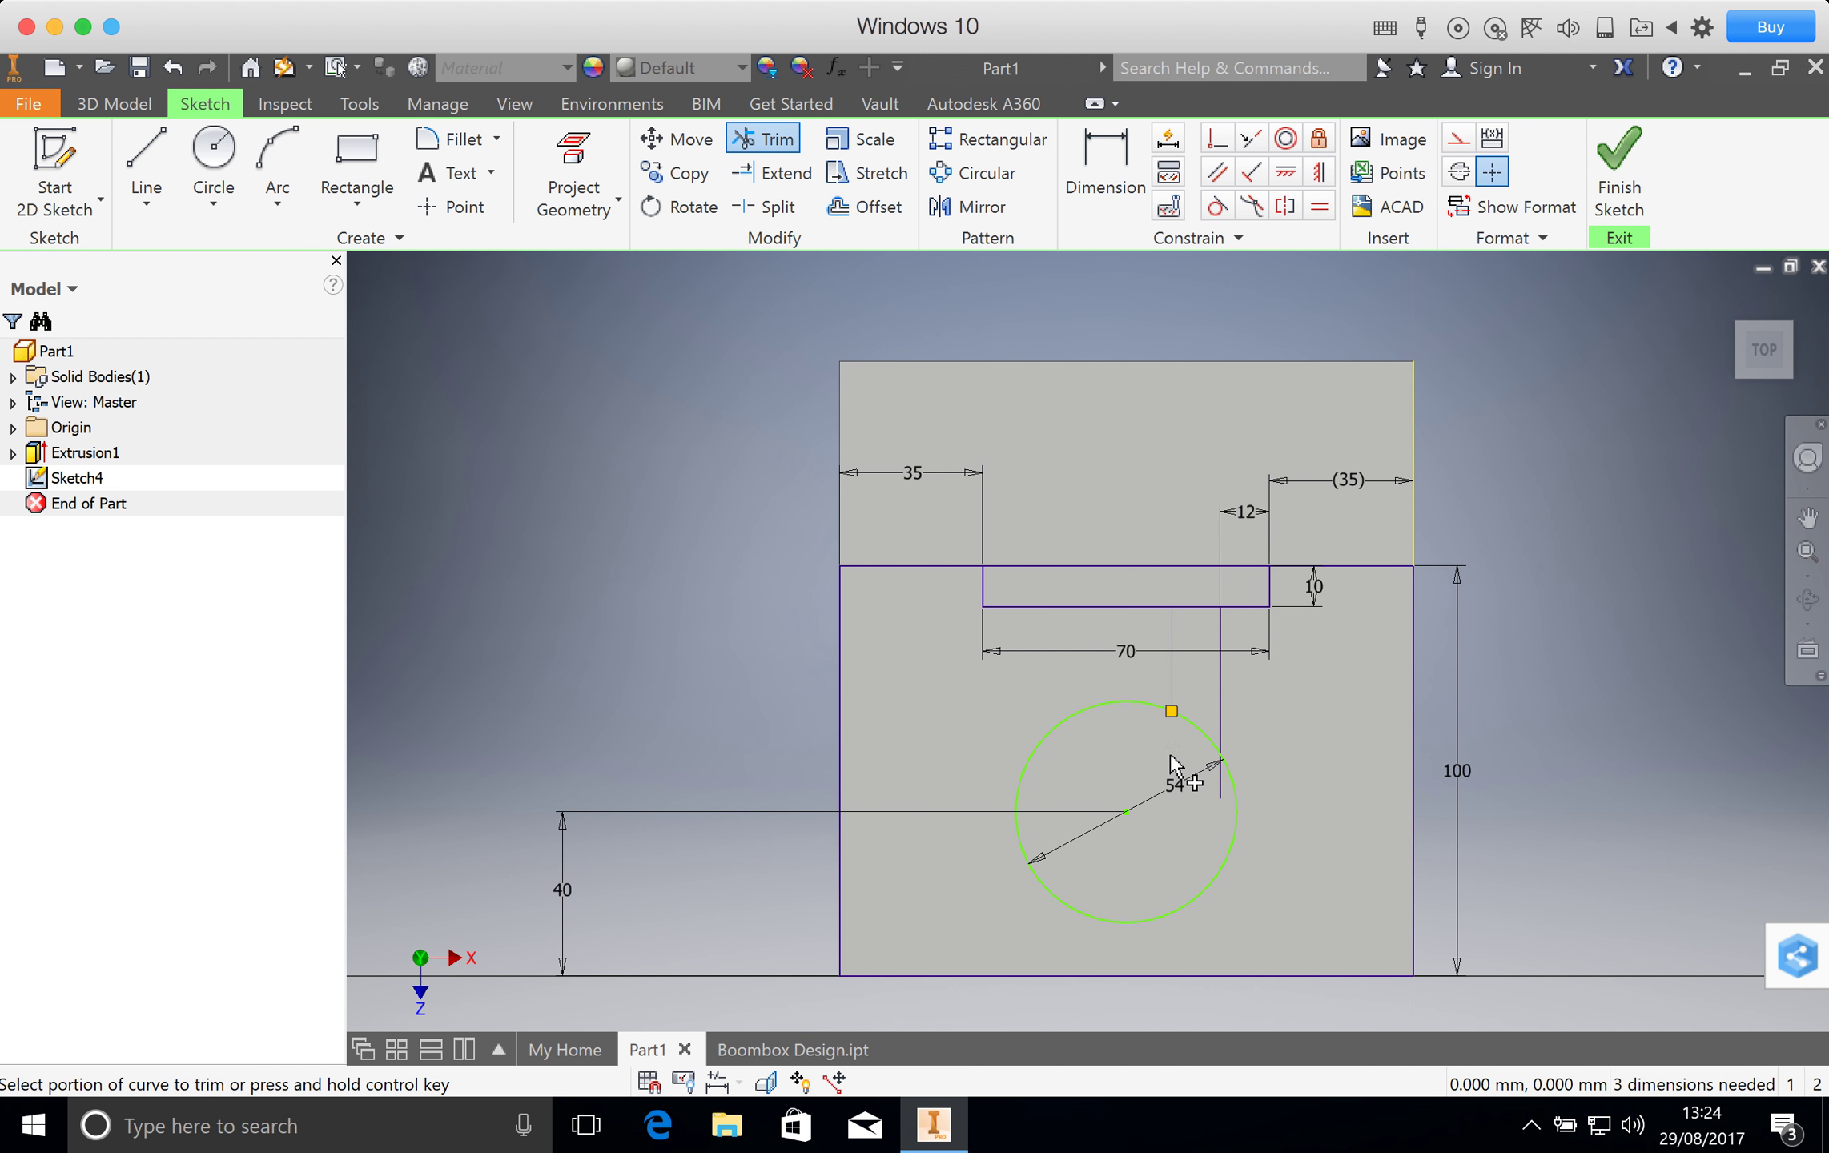
click(1221, 795)
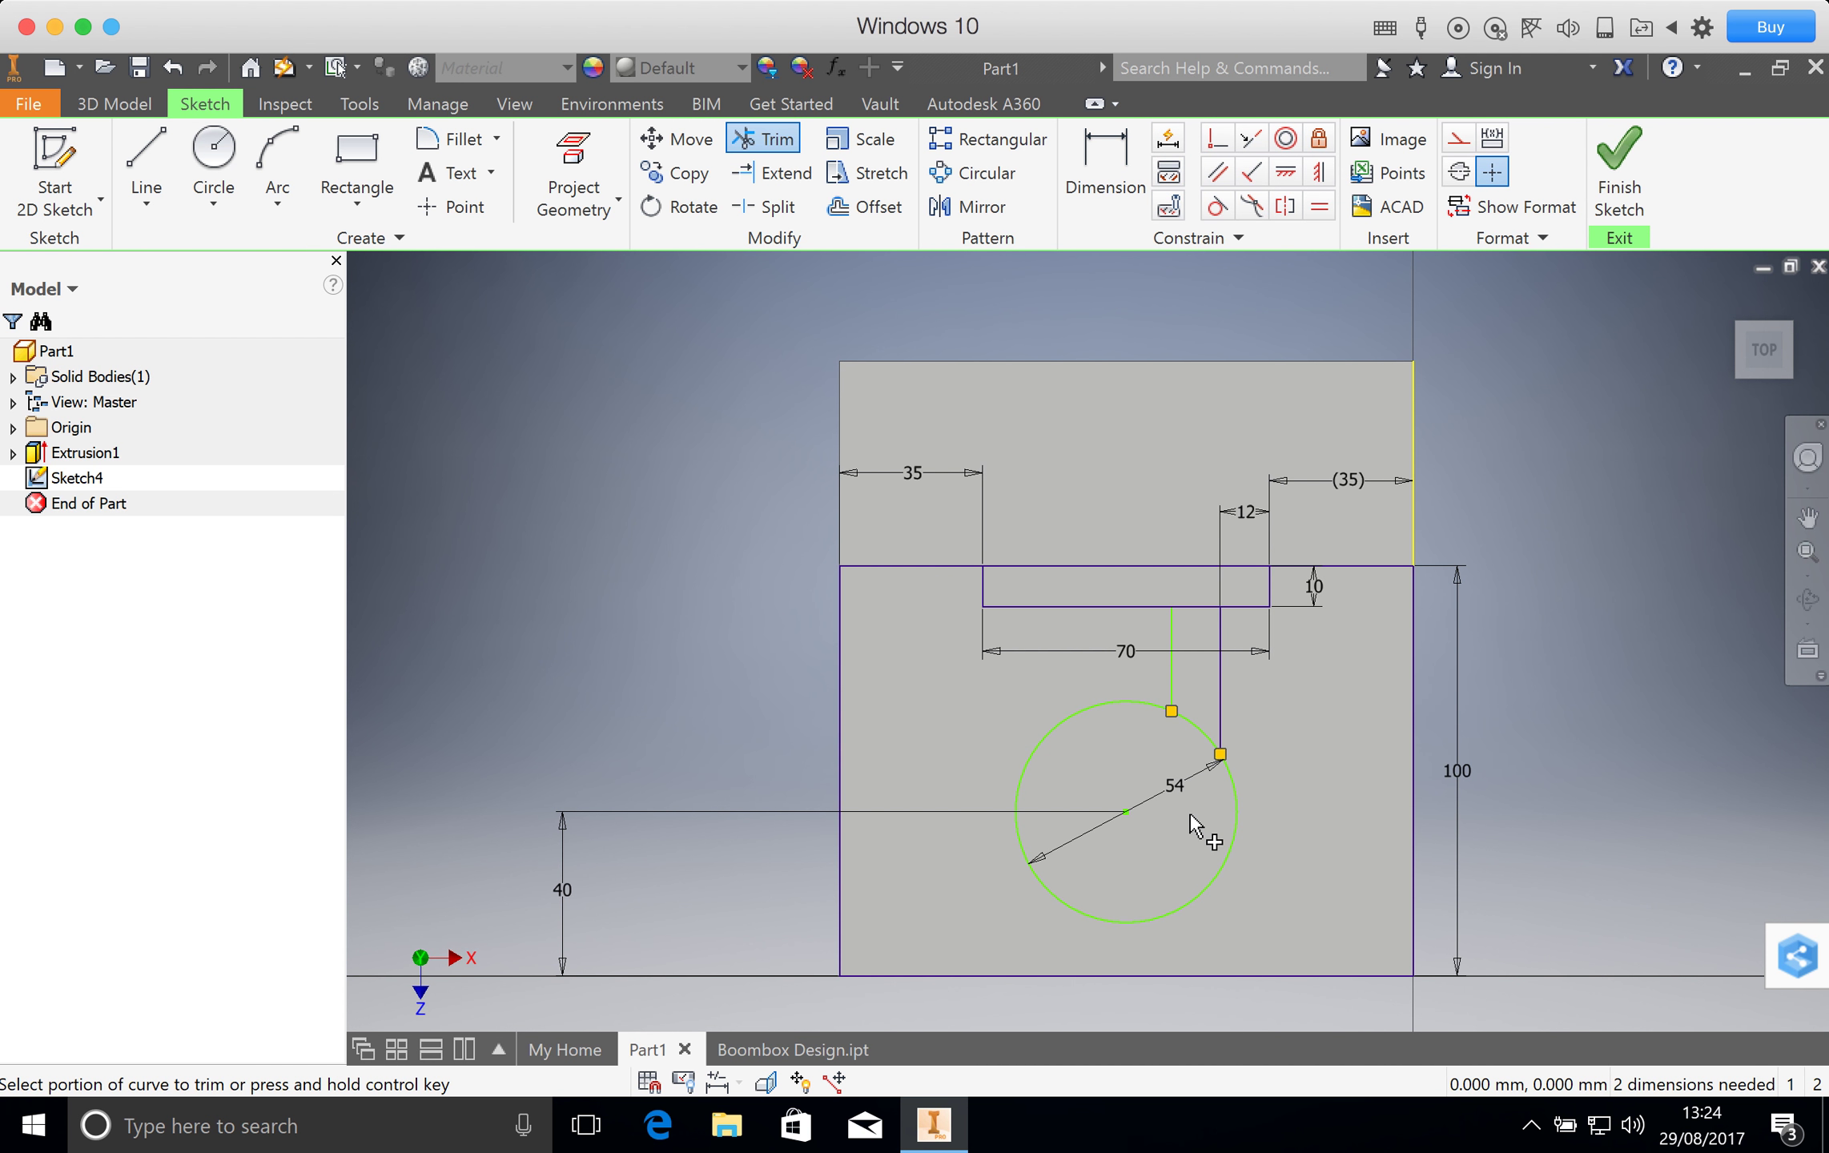
click(1195, 729)
Finish the sketch and extrude the outer region 20 mm as Extrusion2, leaving the recess, slot and channel open.
click(1616, 194)
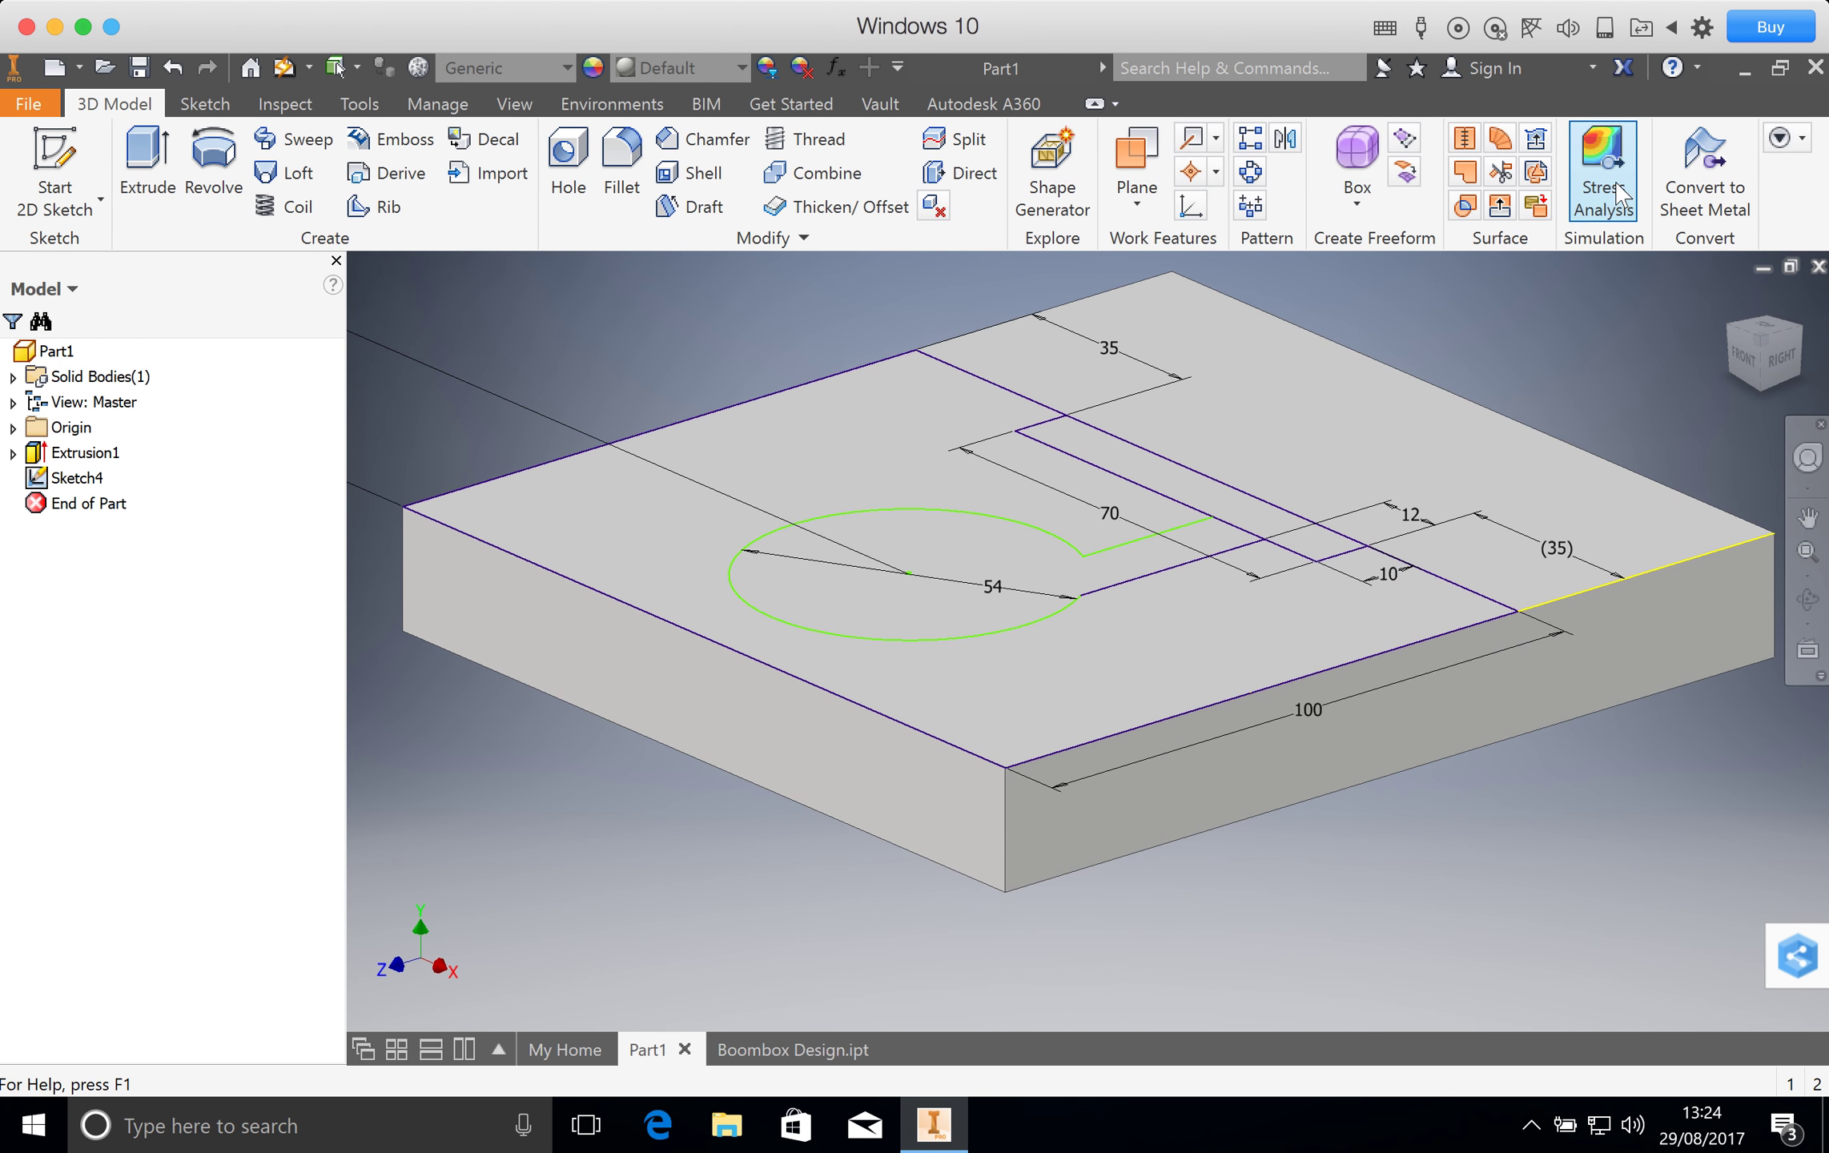
click(165, 178)
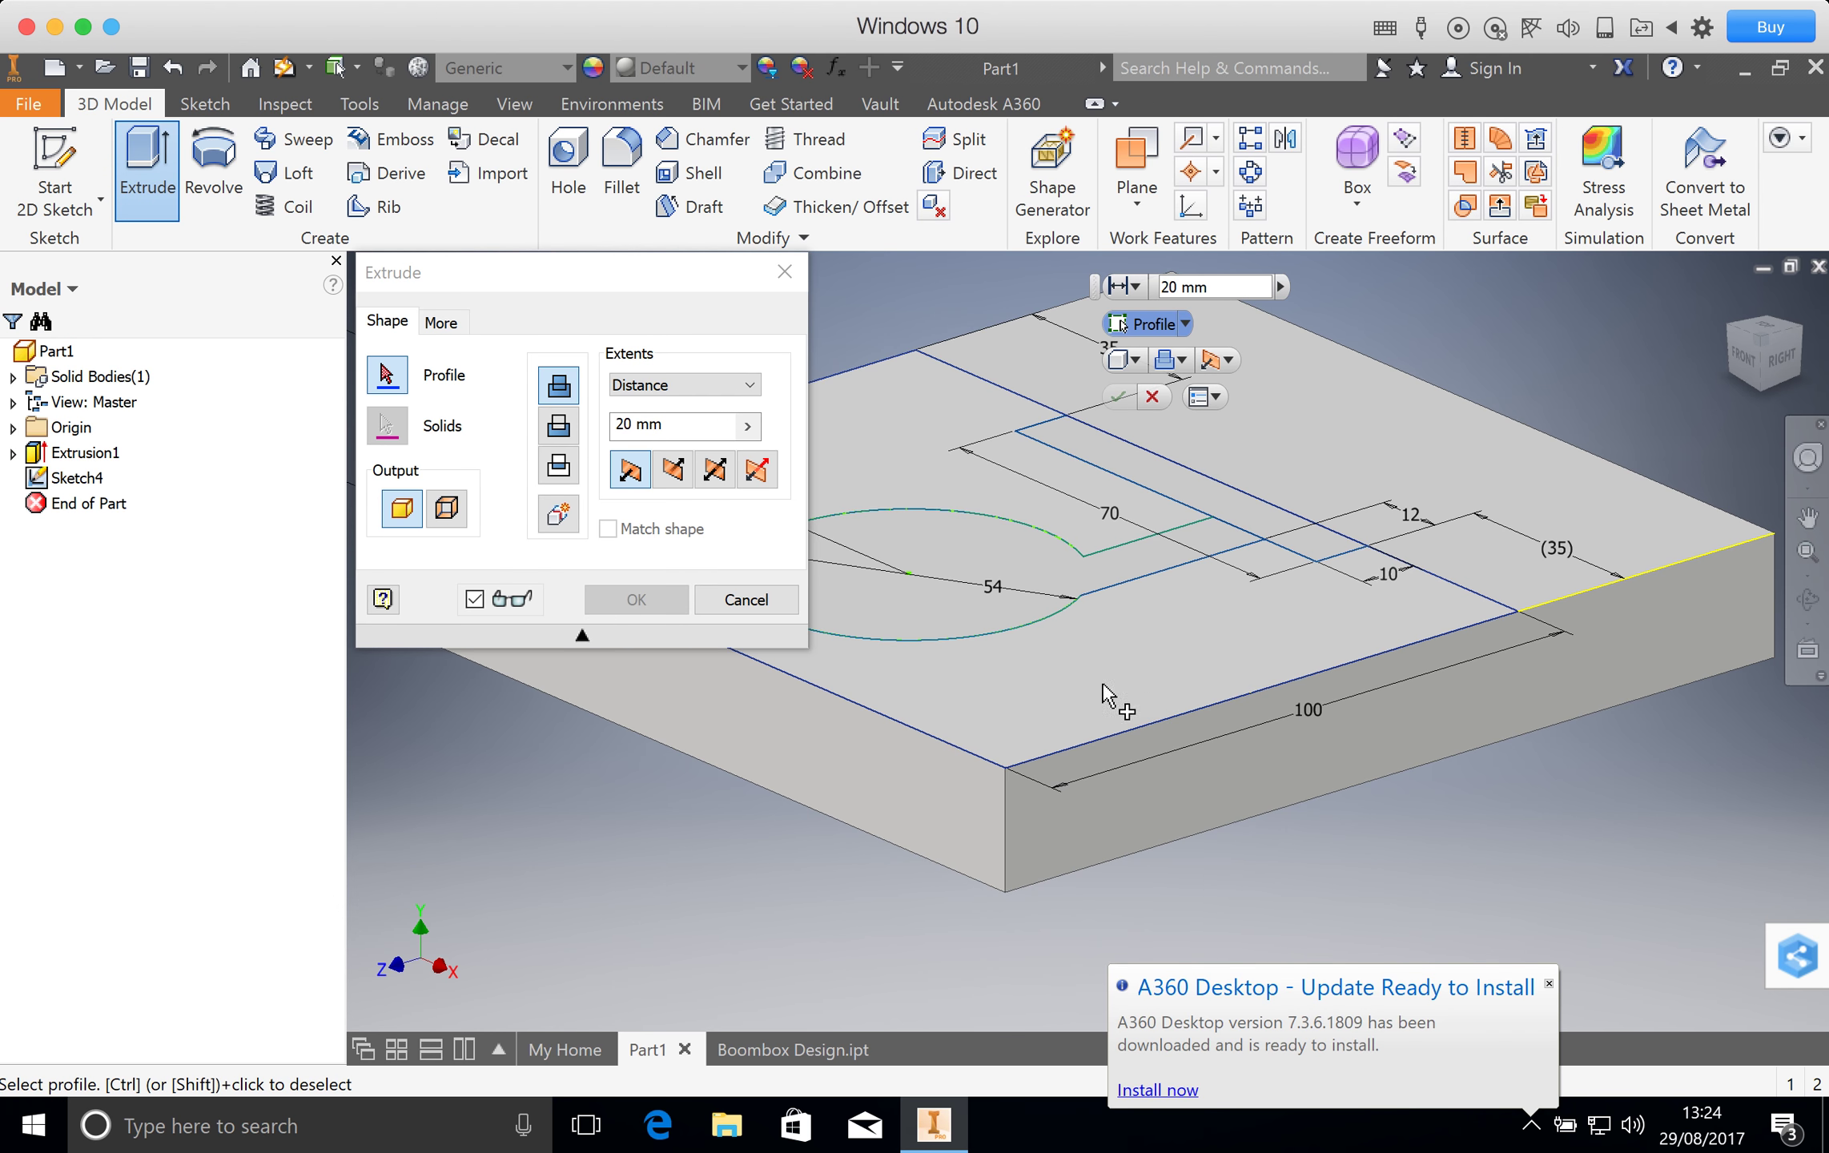
click(582, 635)
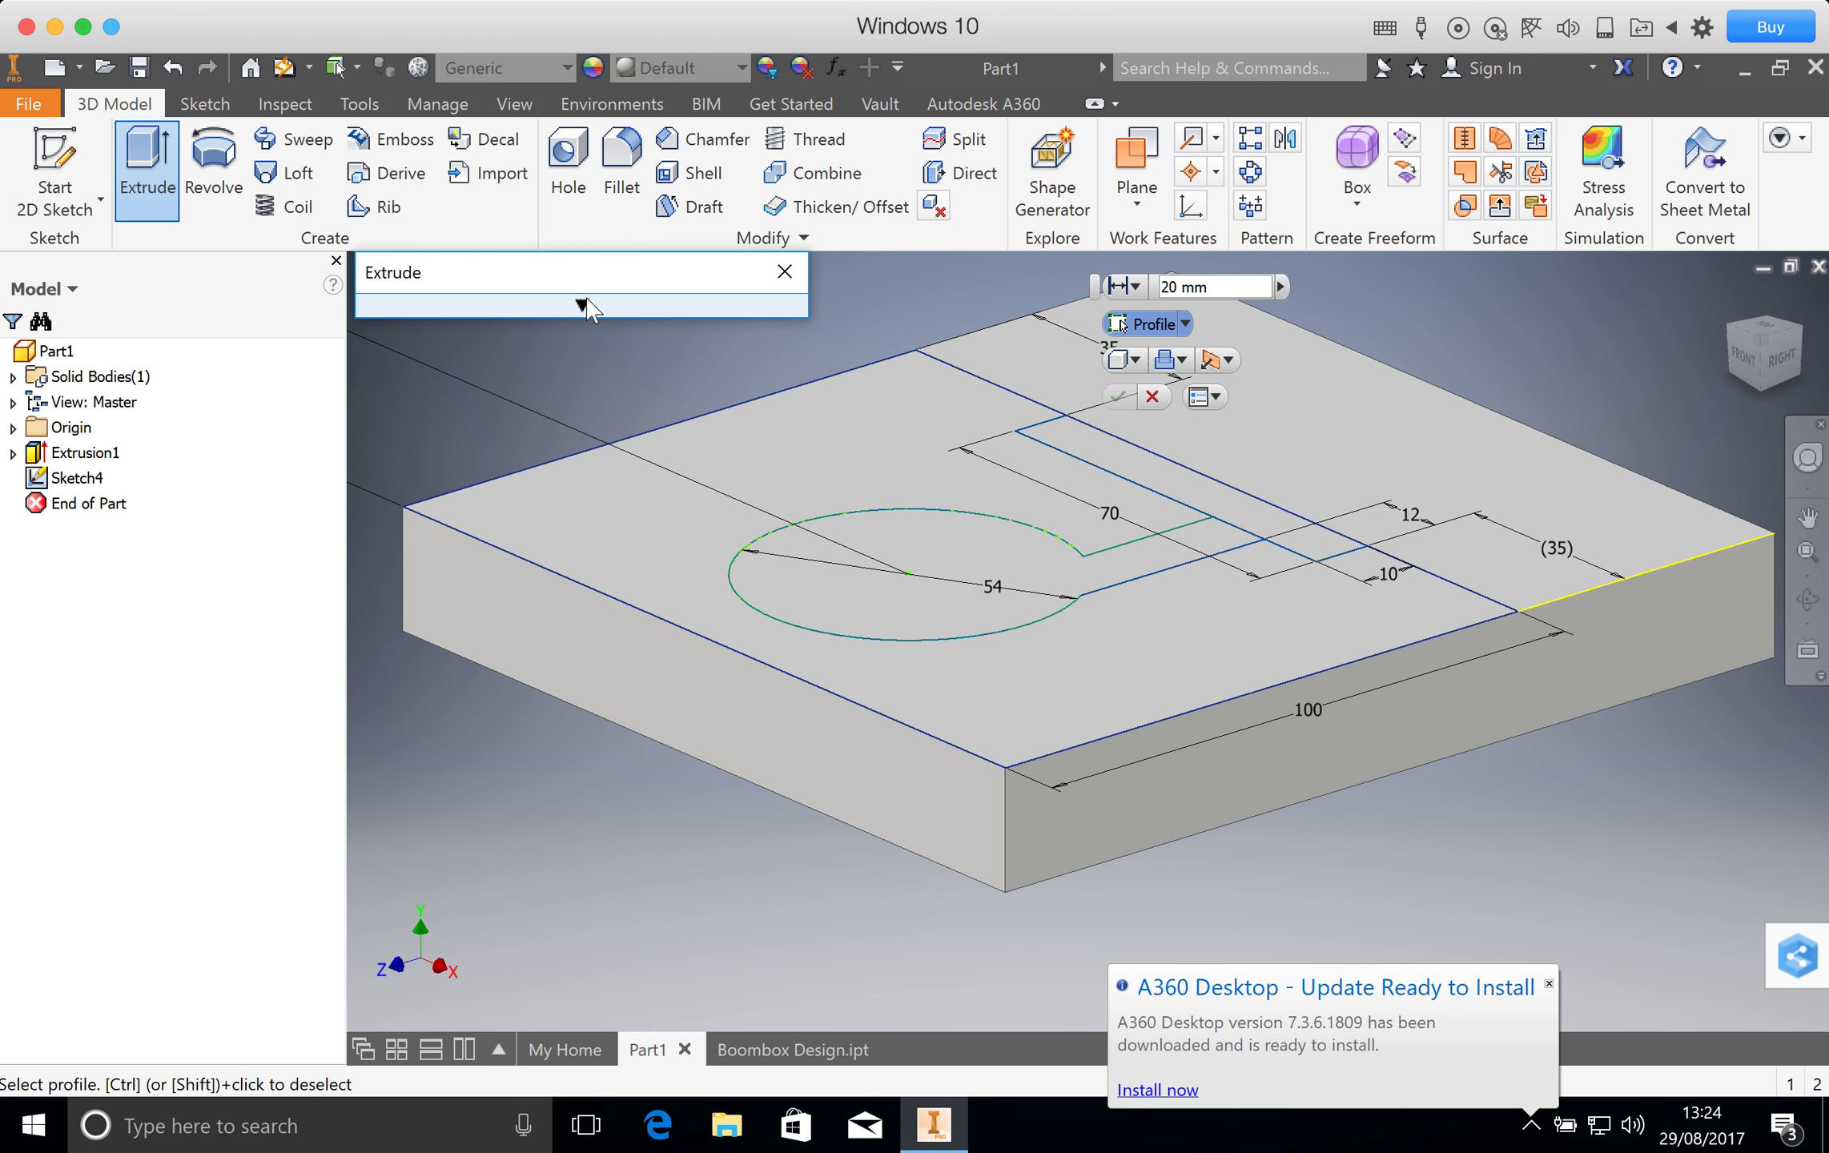
click(589, 308)
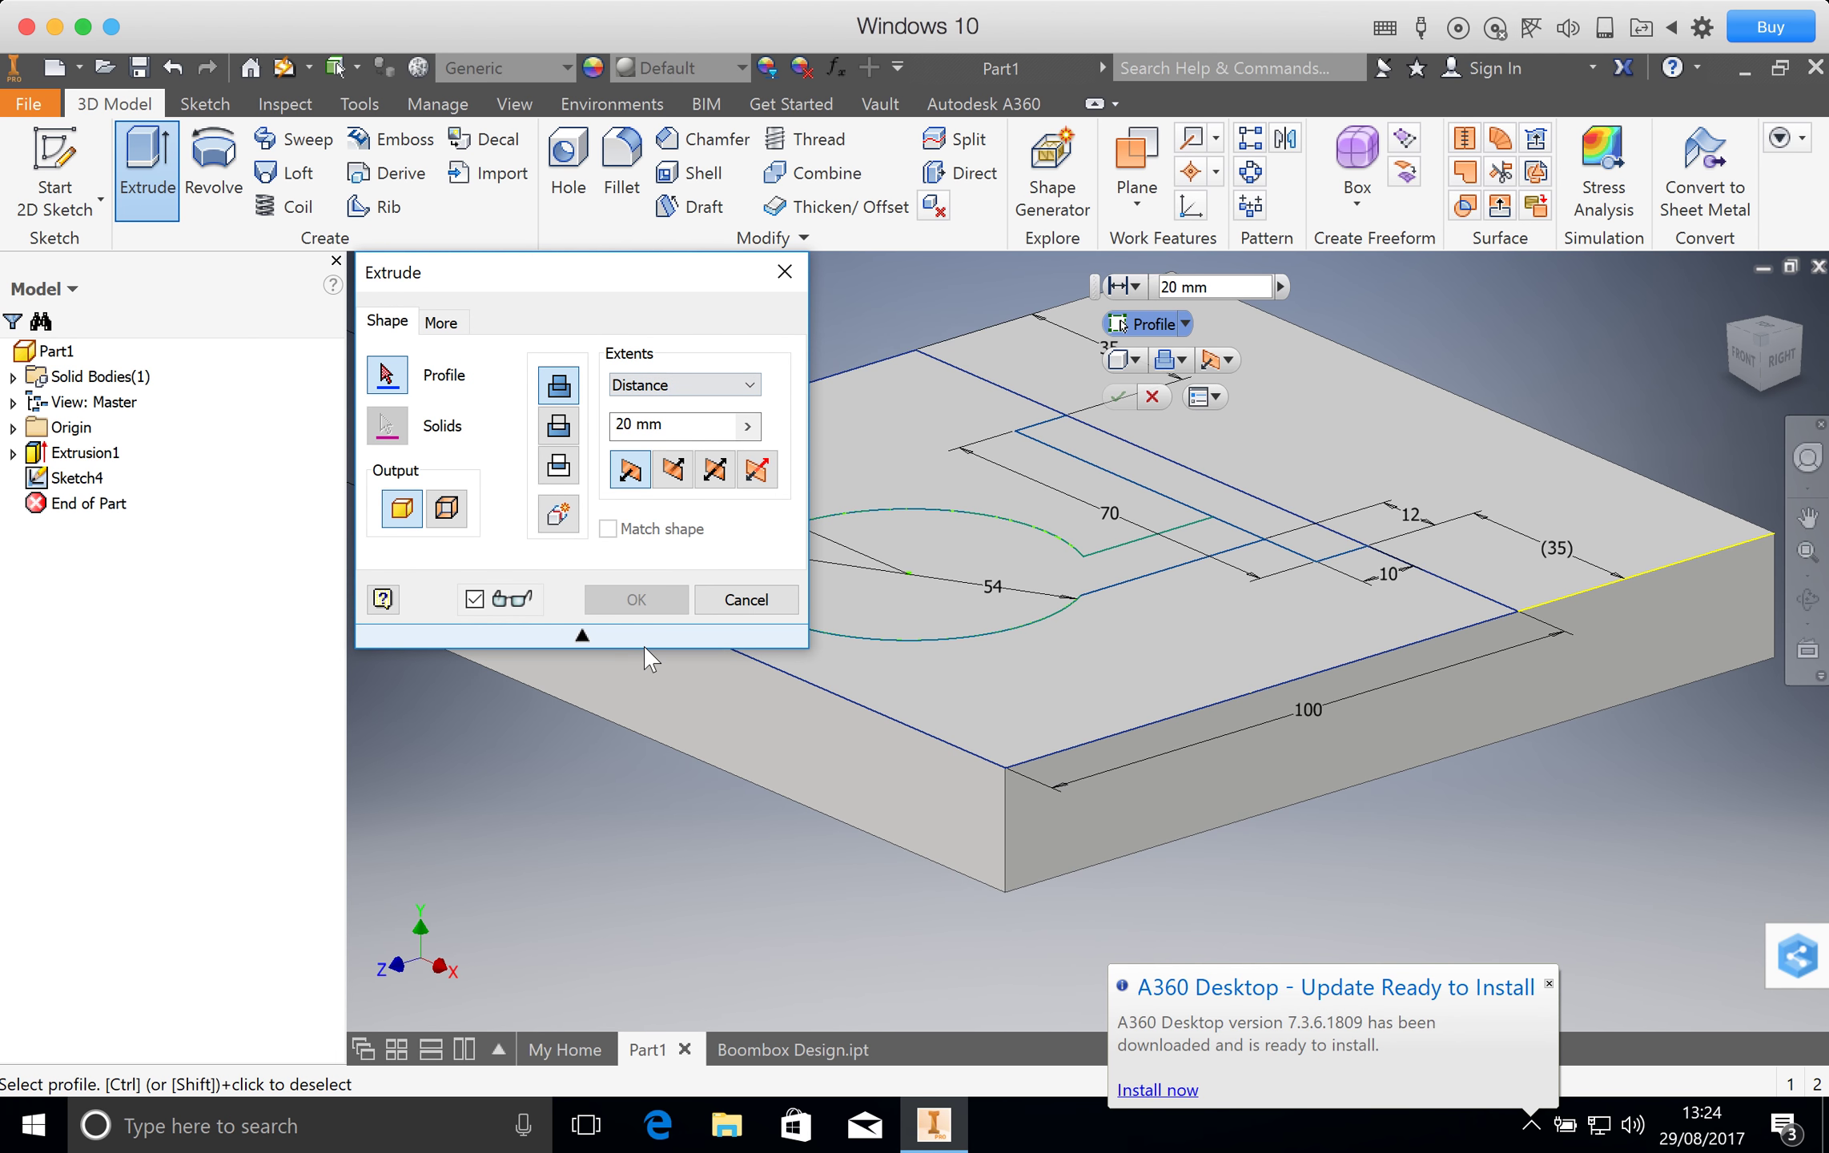
click(1073, 698)
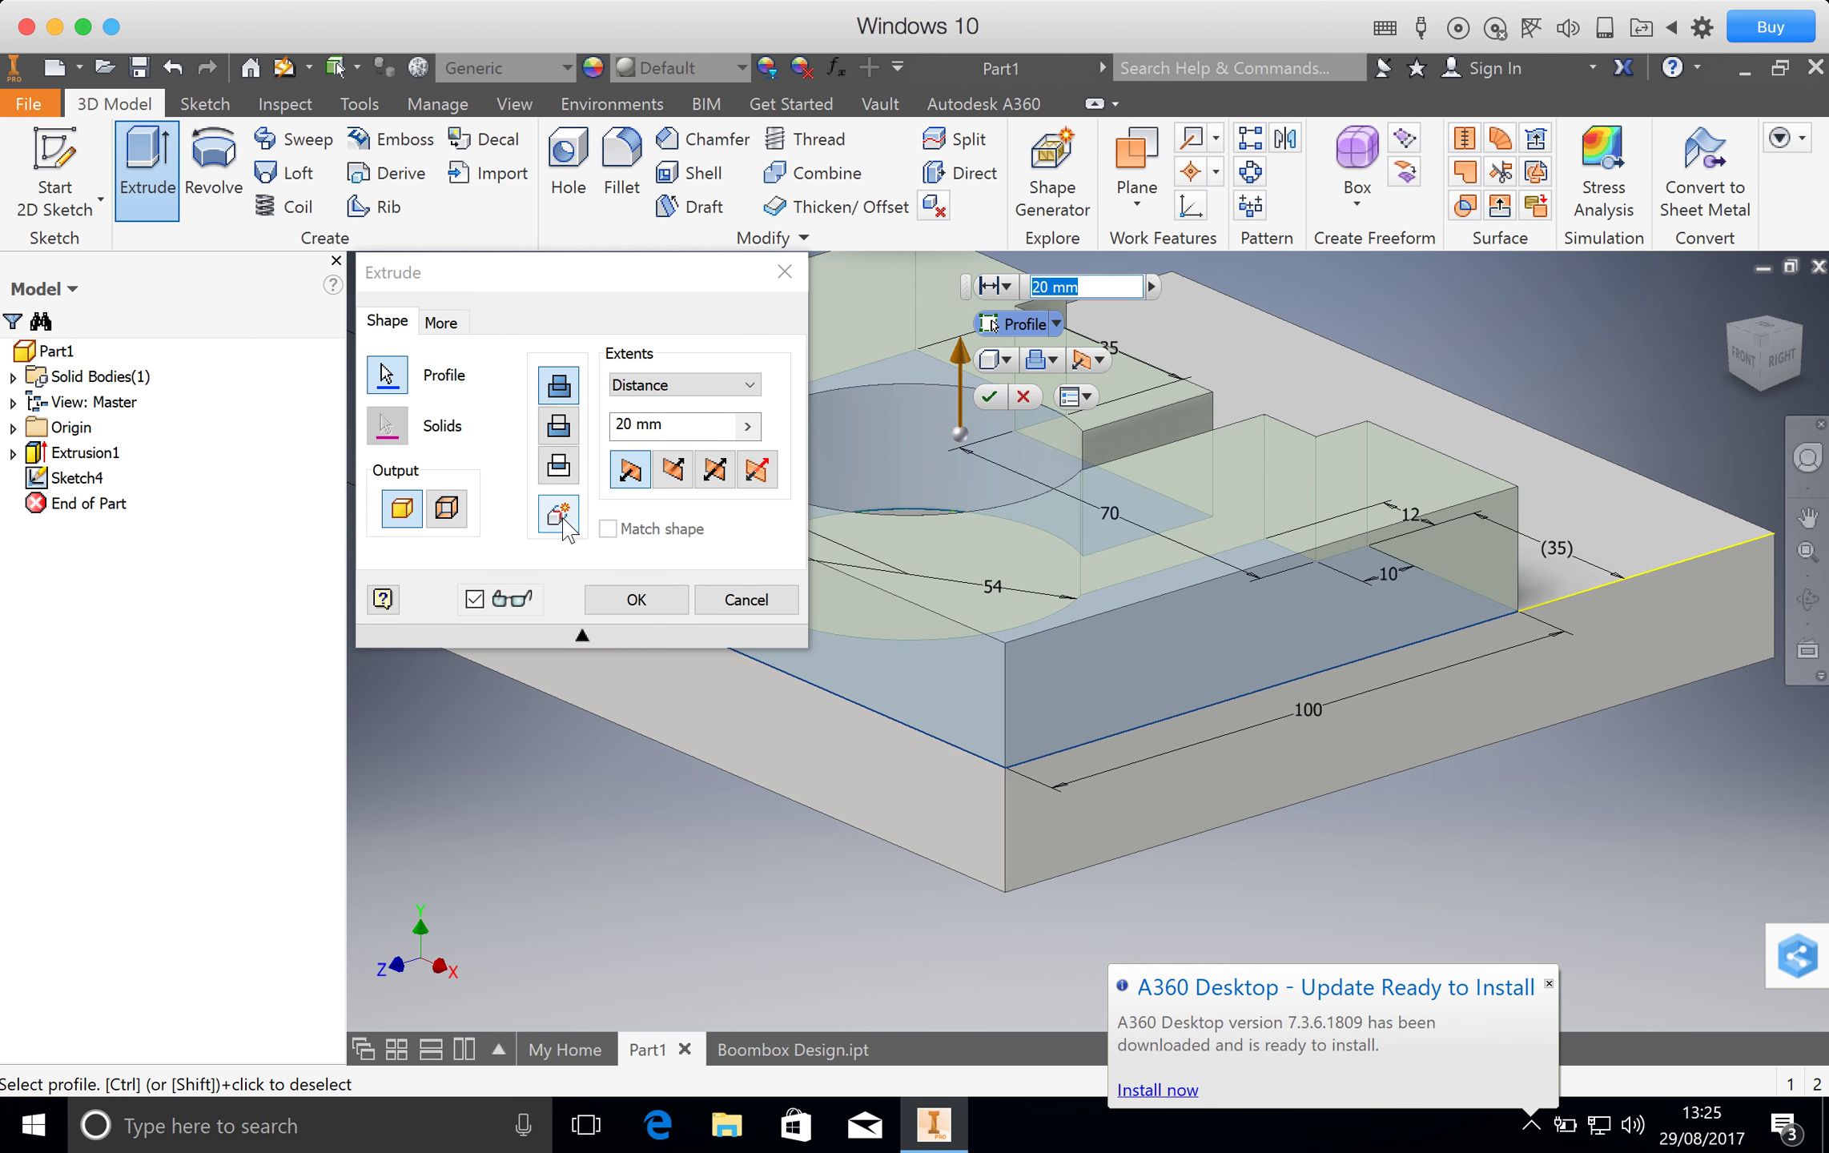
click(630, 605)
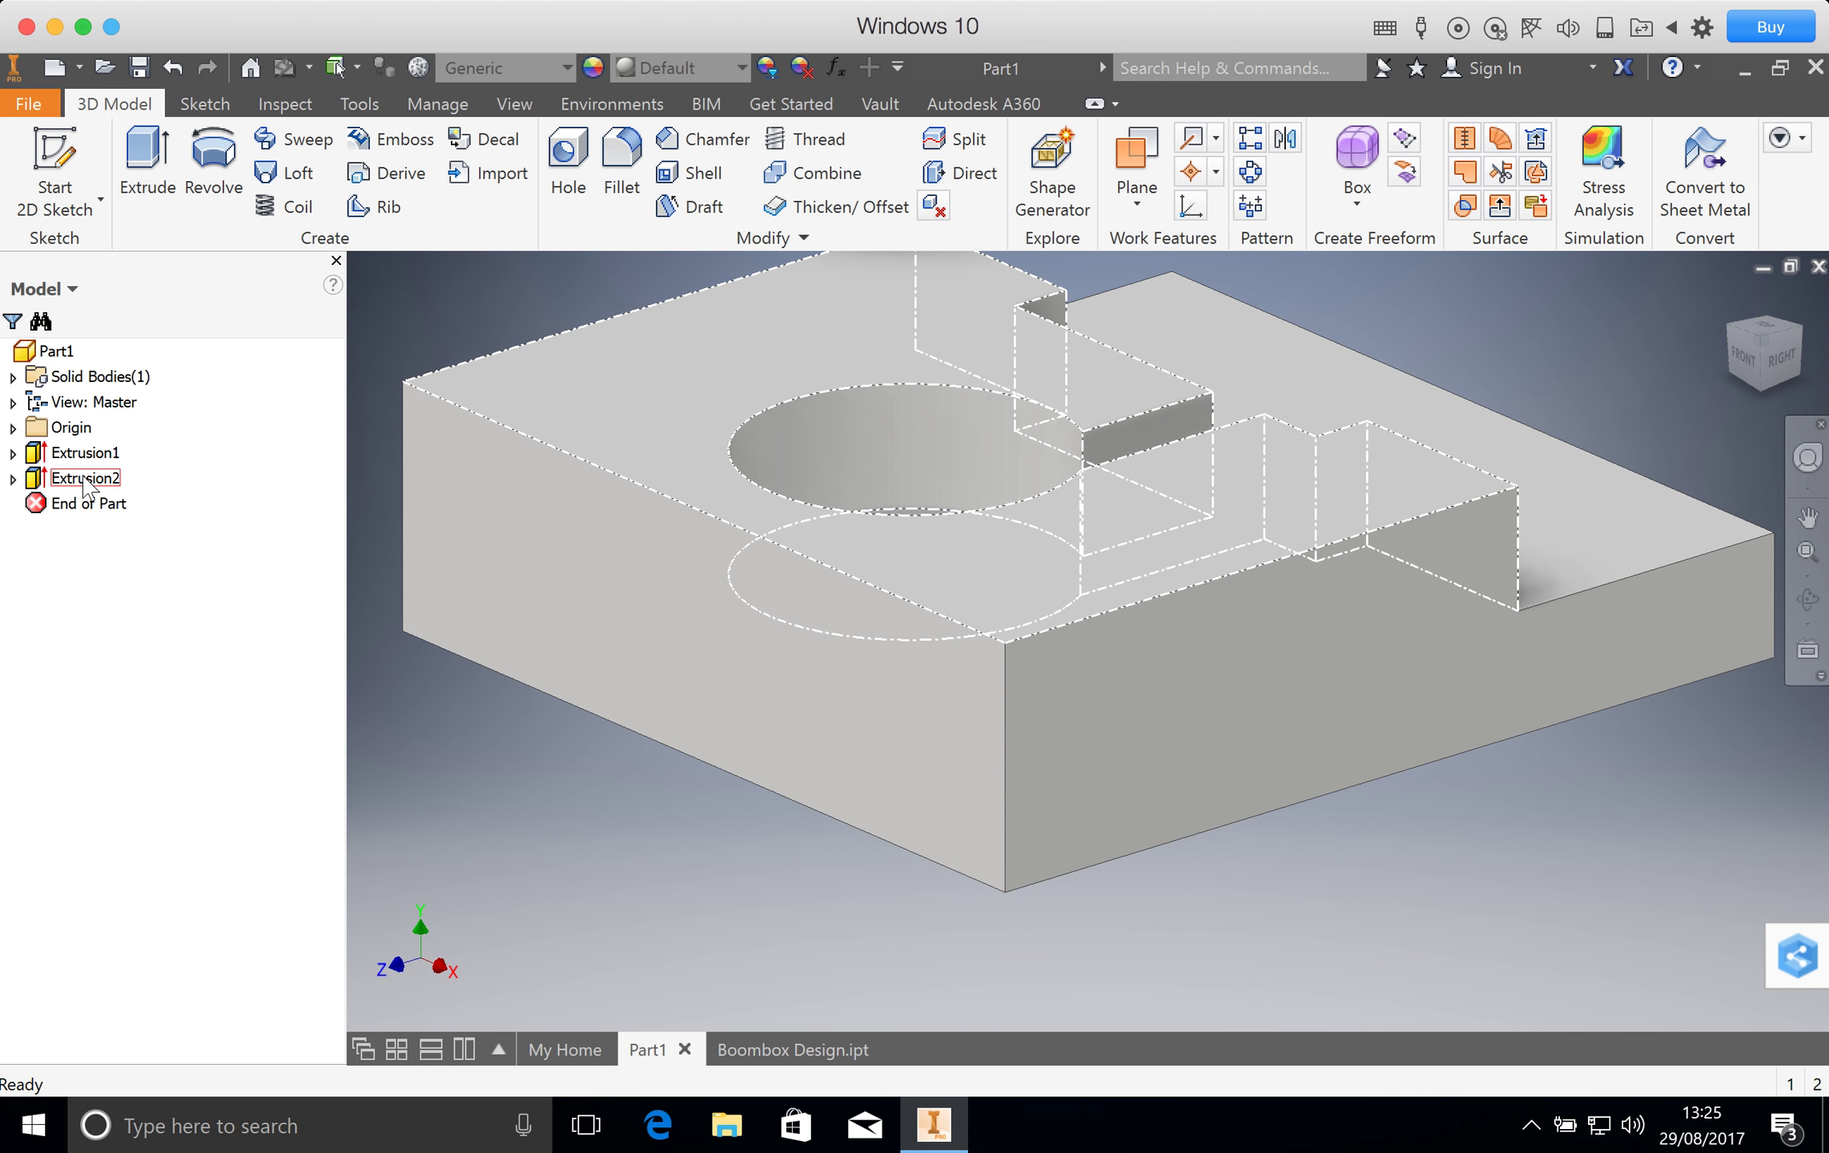
Edit Extrusion2 to output a New Solid, making the part contain two solid bodies.
double_click(35, 481)
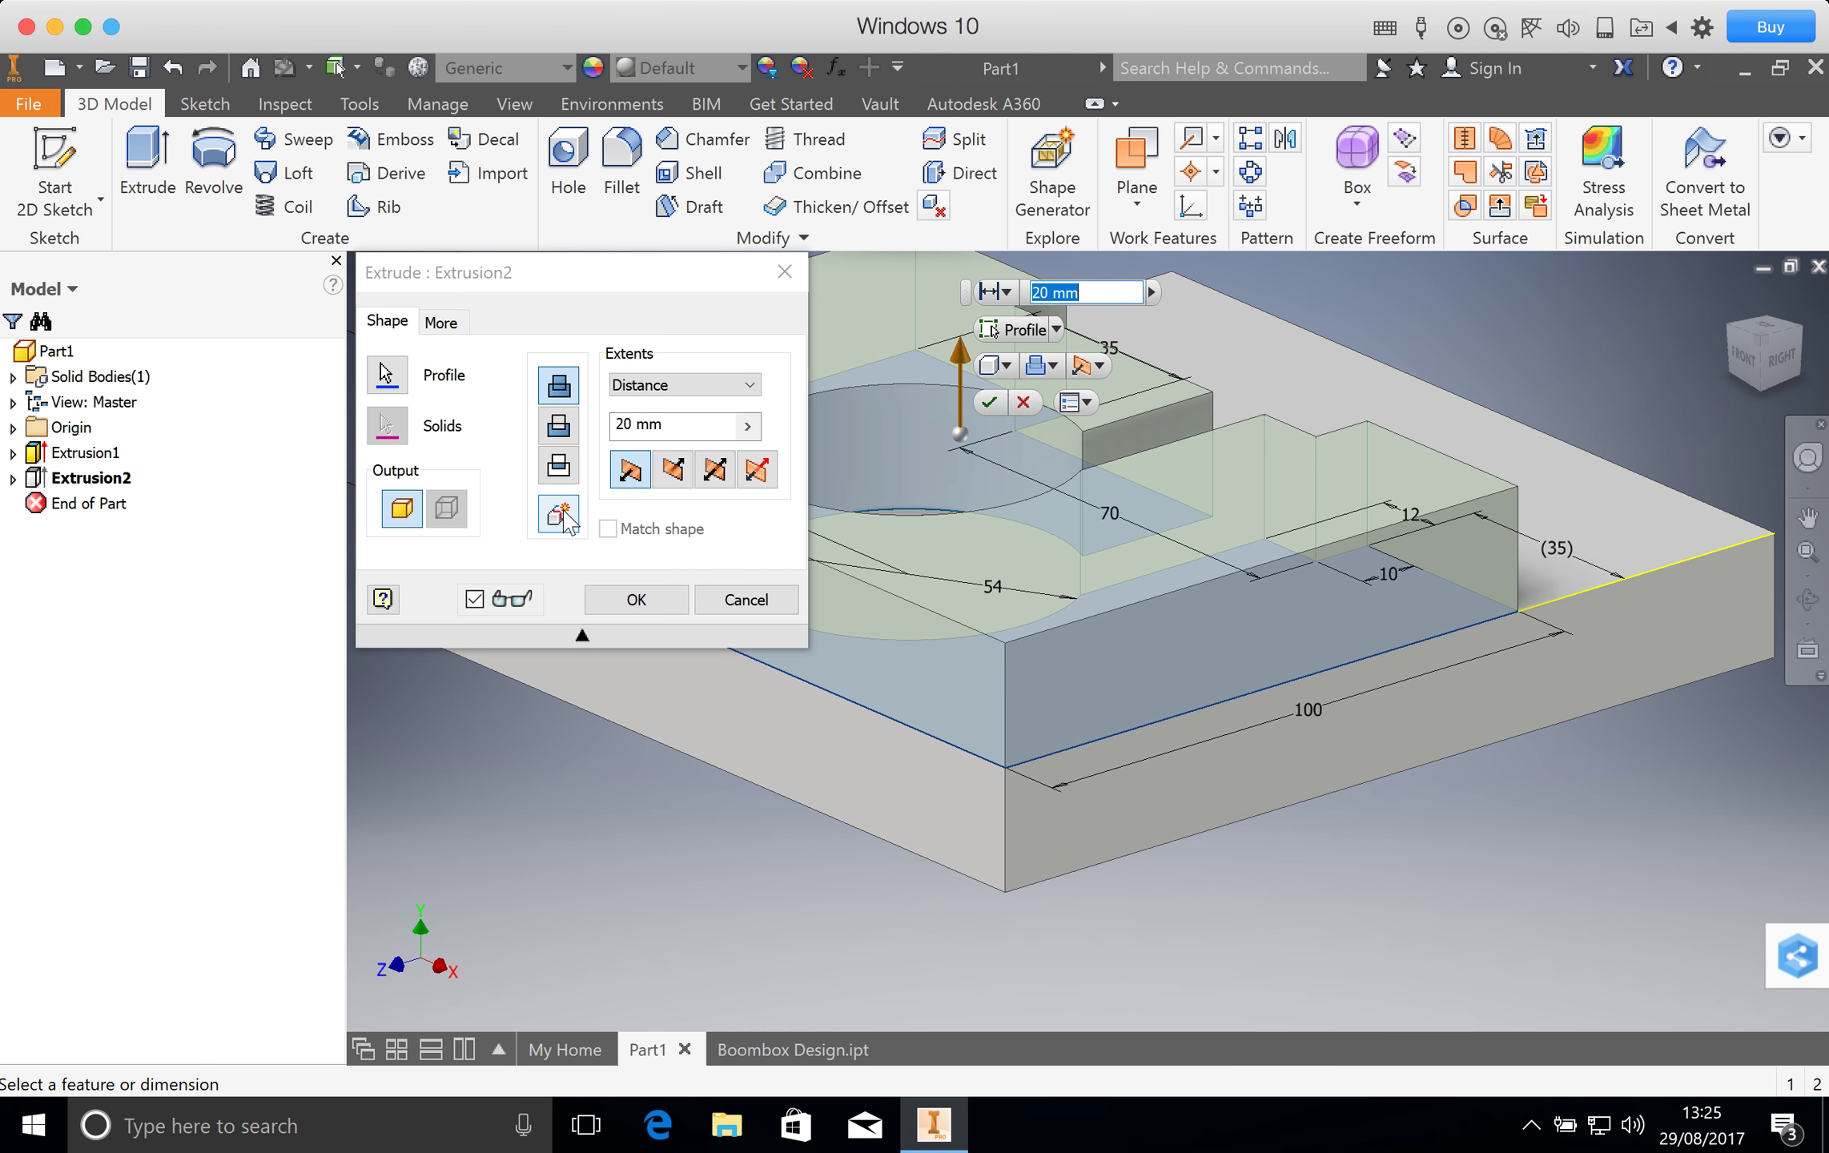
click(559, 515)
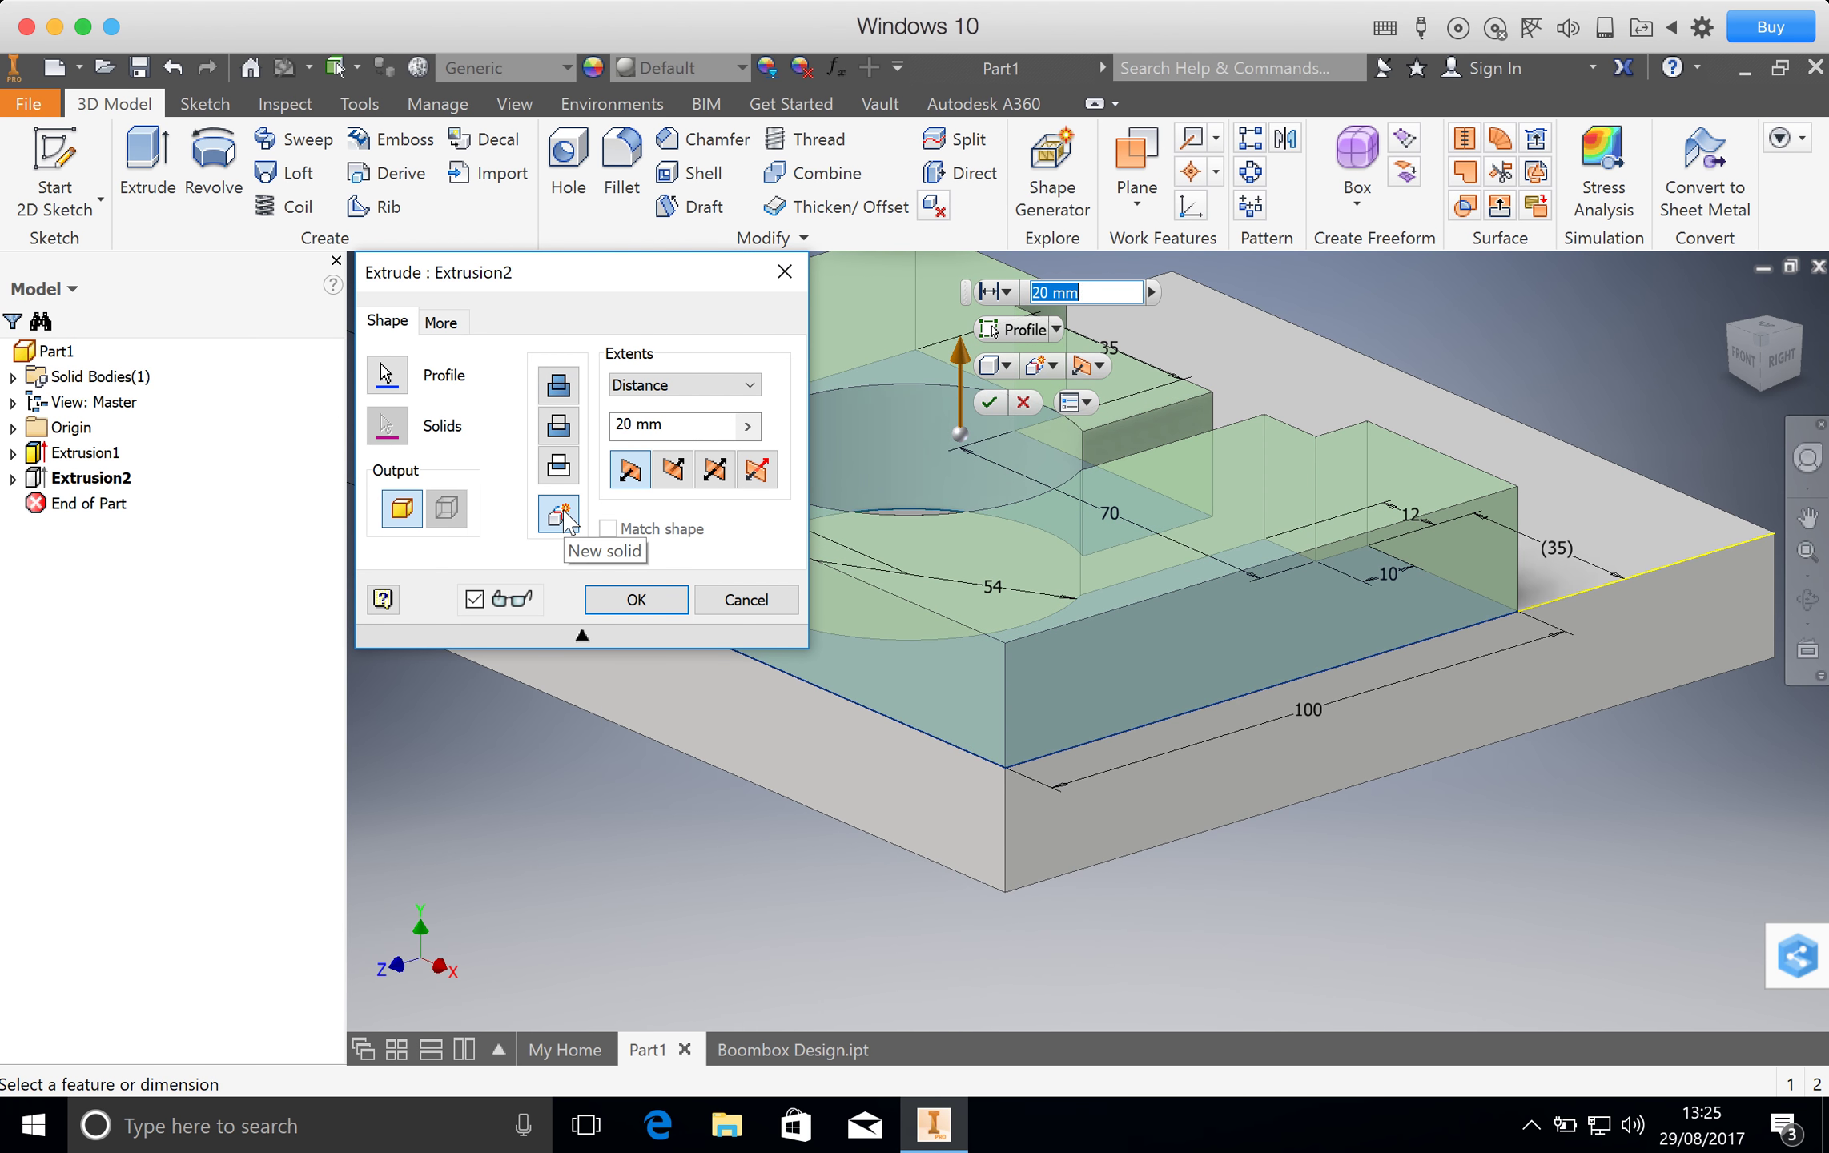
click(637, 602)
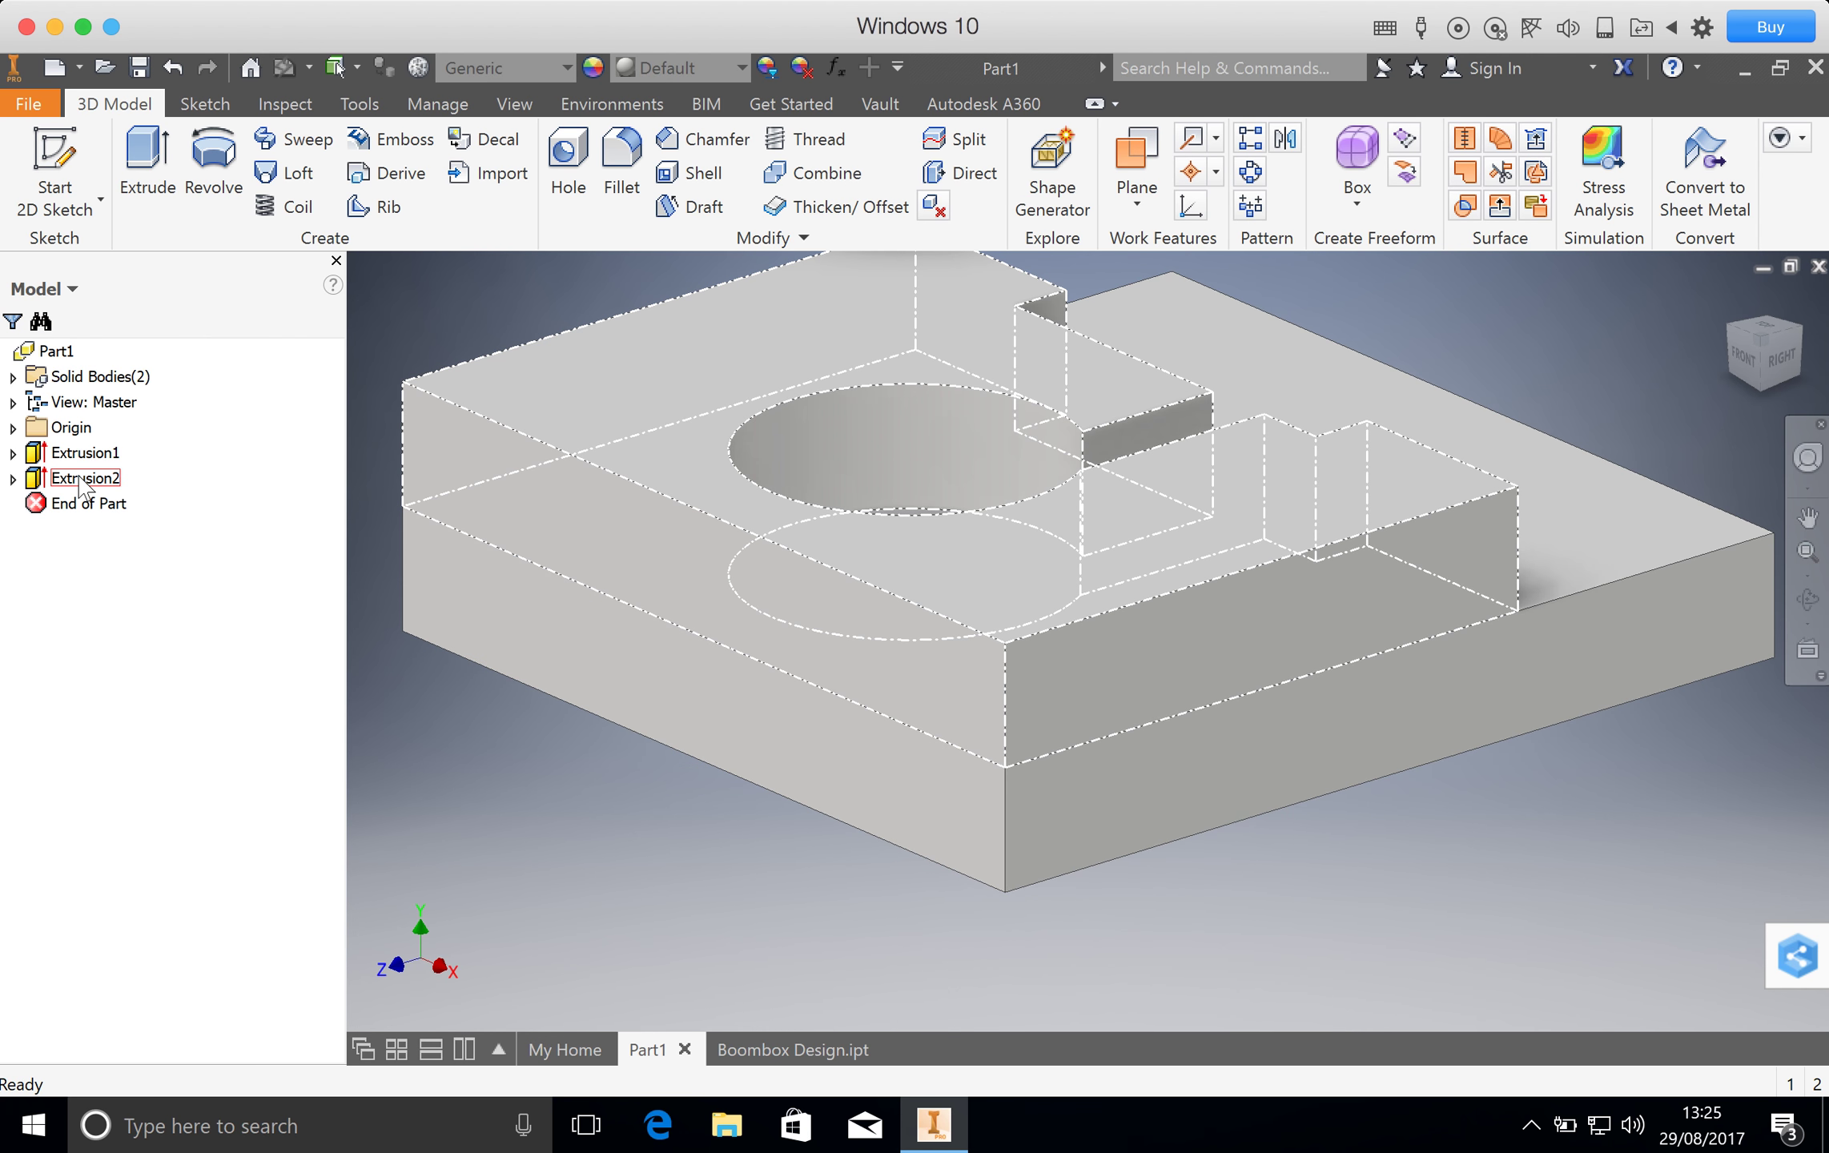
click(13, 479)
click(13, 479)
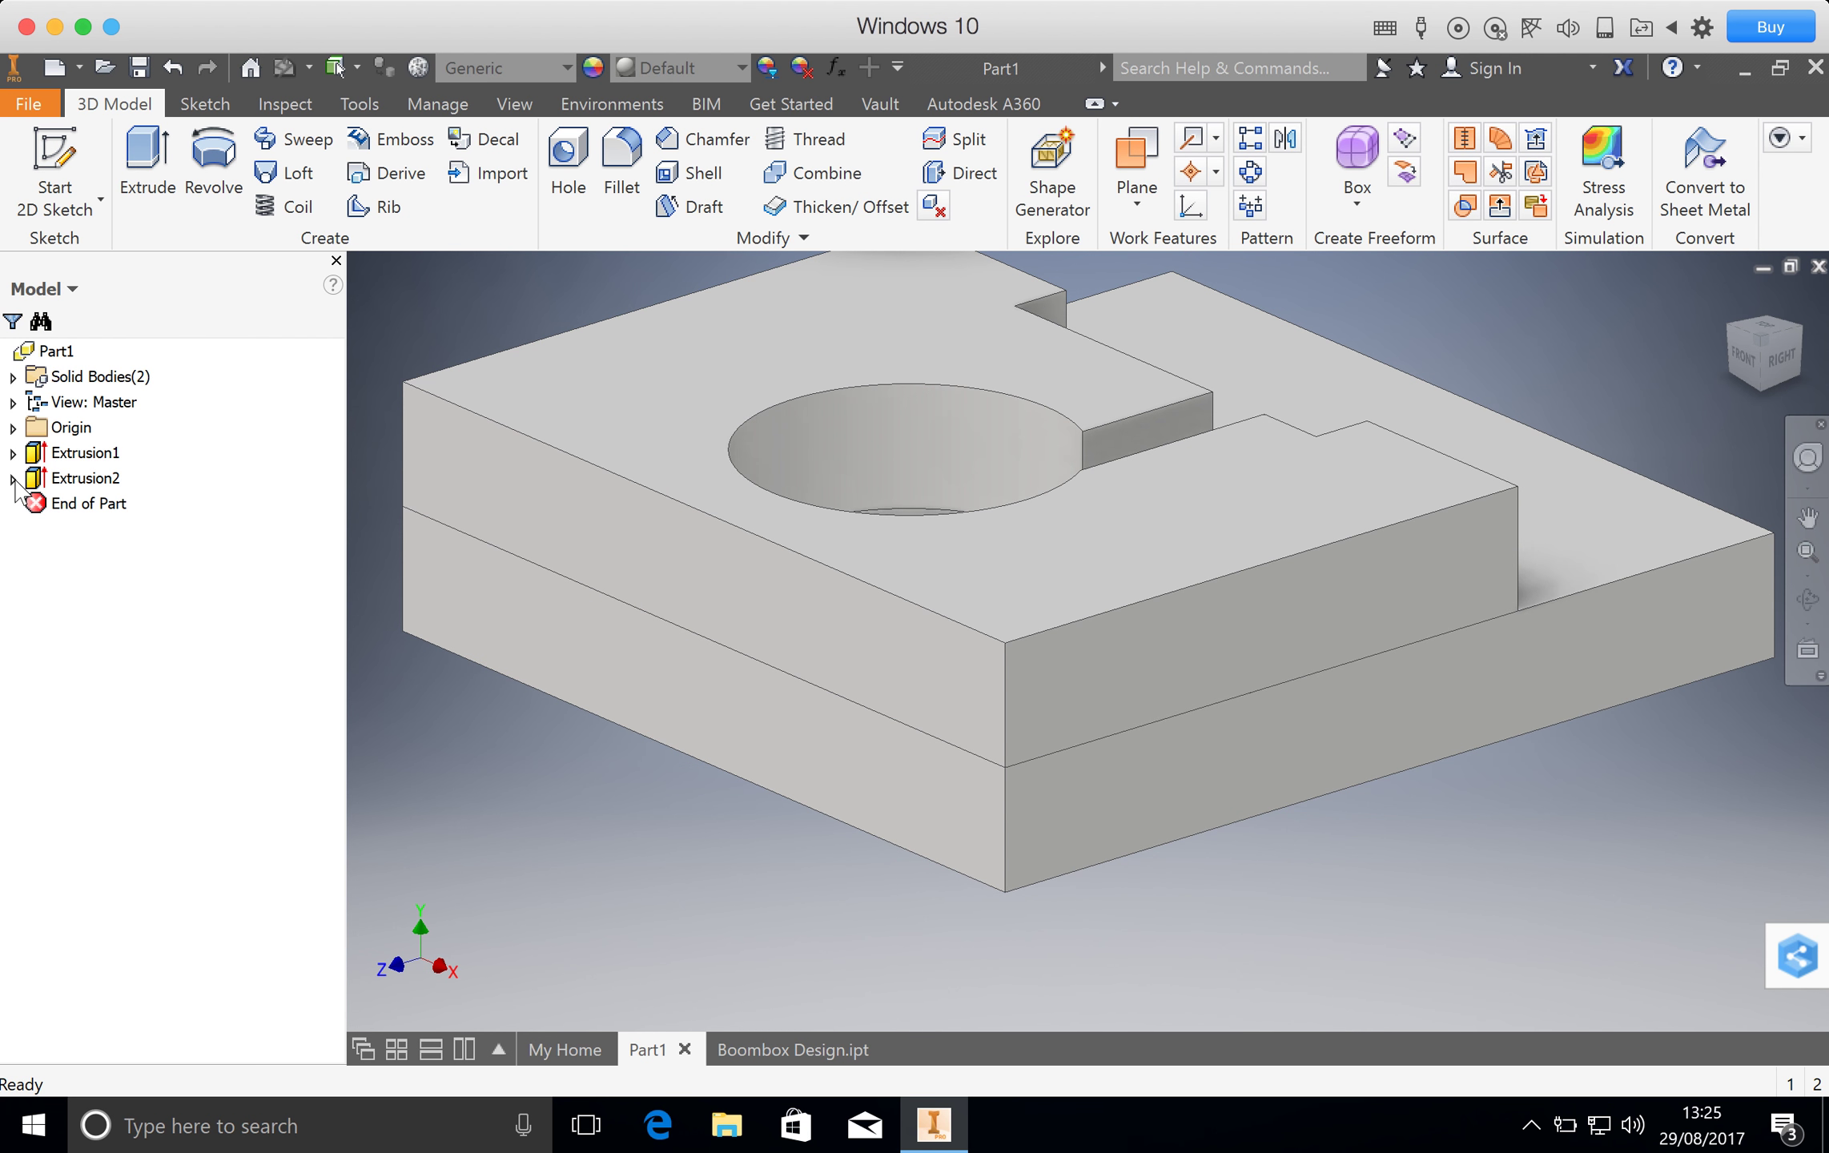